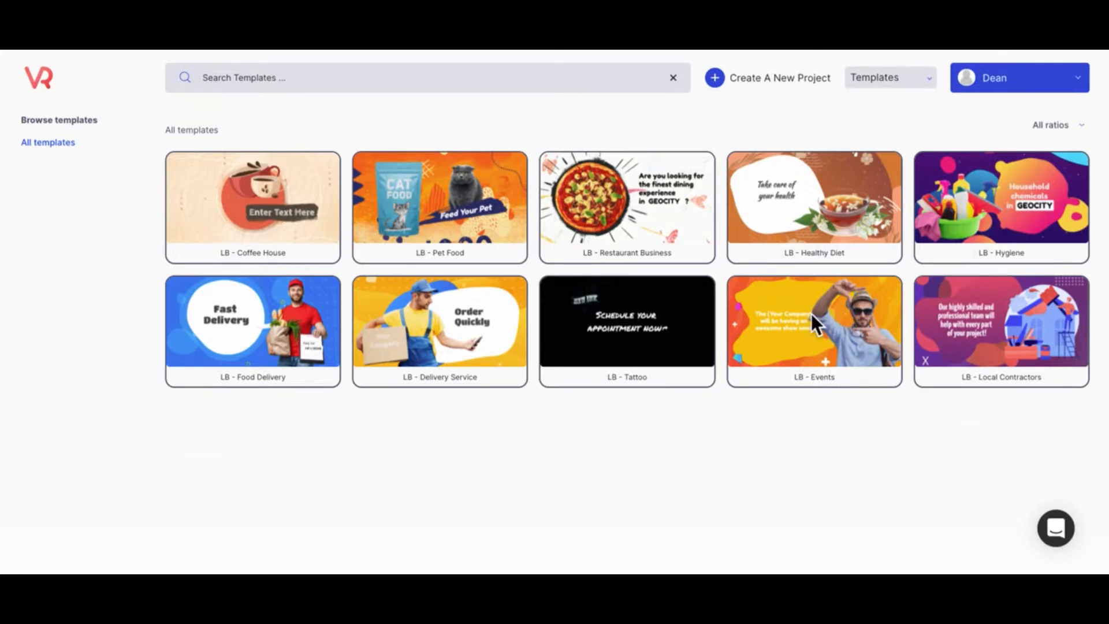
- Preview the LB - Events template video and open the template for editing
{"action": "mouse_move", "coordinate": [805, 383]}
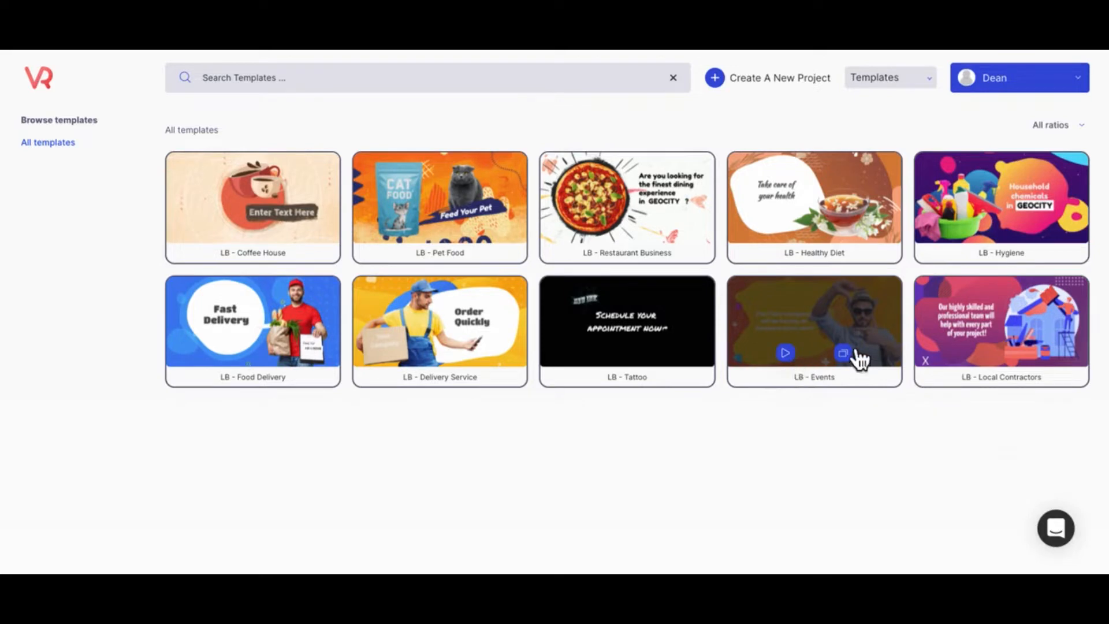
{"action": "left_click", "coordinate": [790, 358]}
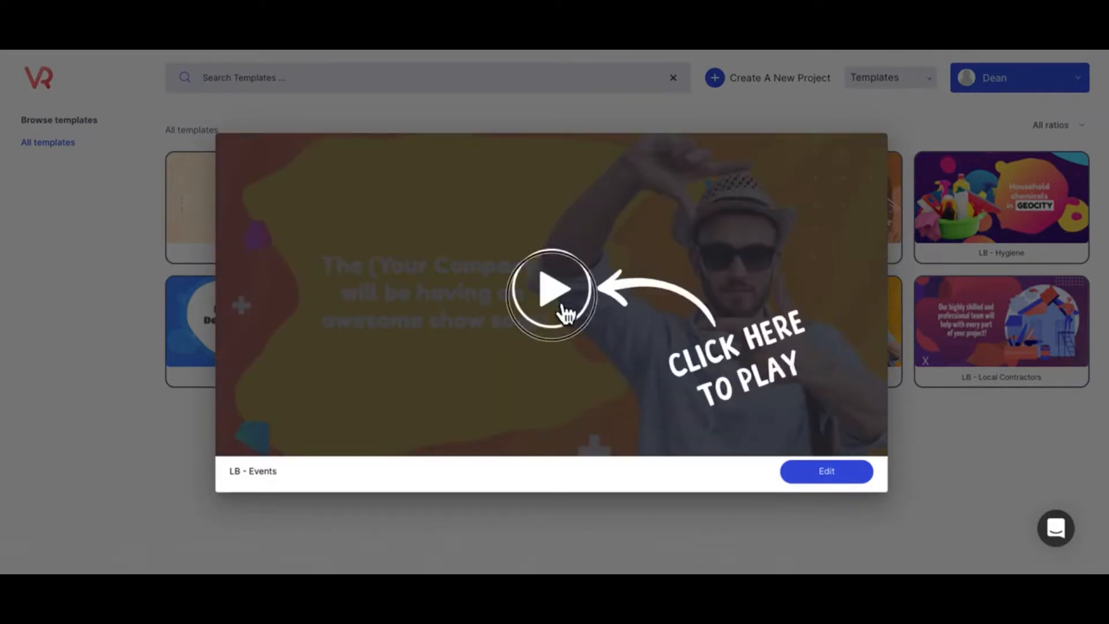
{"action": "left_click", "coordinate": [565, 313]}
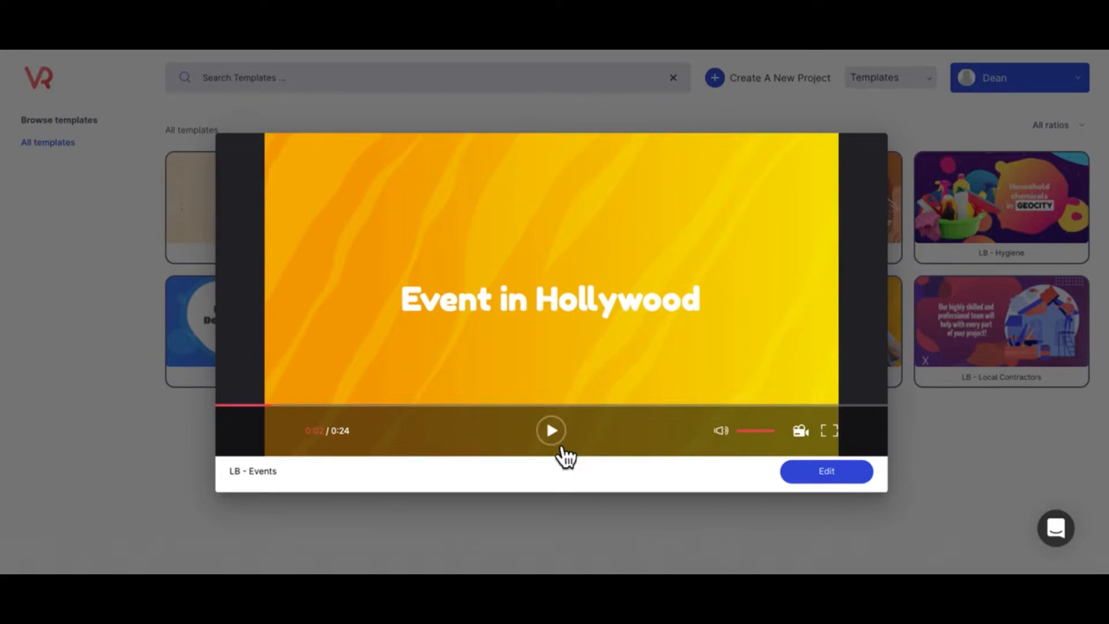
{"action": "left_click", "coordinate": [822, 487]}
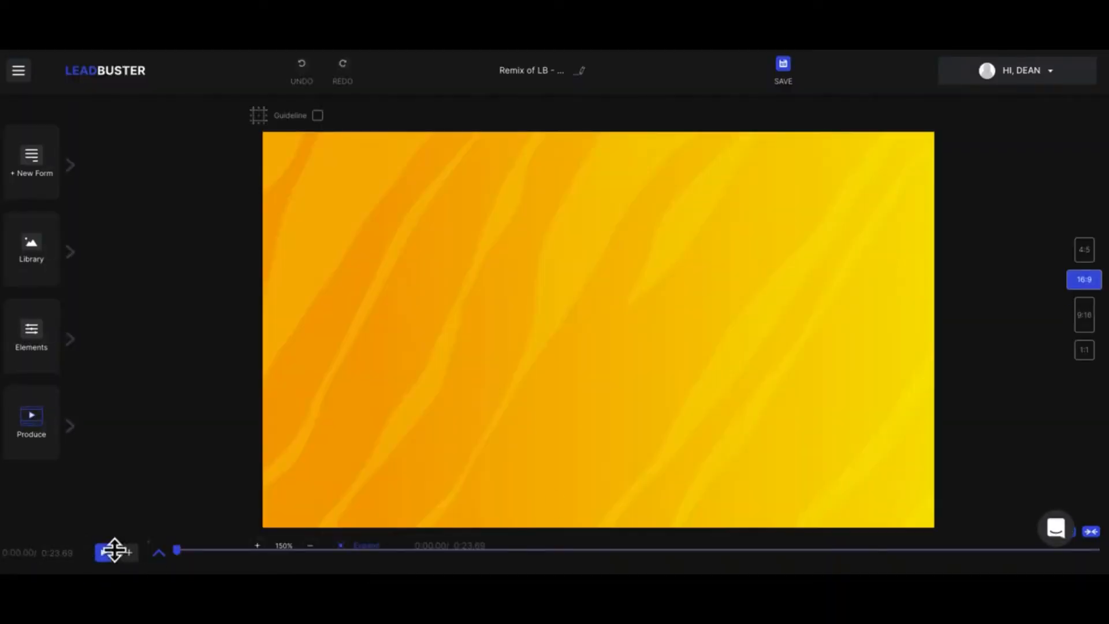
- Expand the timeline's layers and check the blend mode options for Layer 0
{"action": "left_click", "coordinate": [160, 553]}
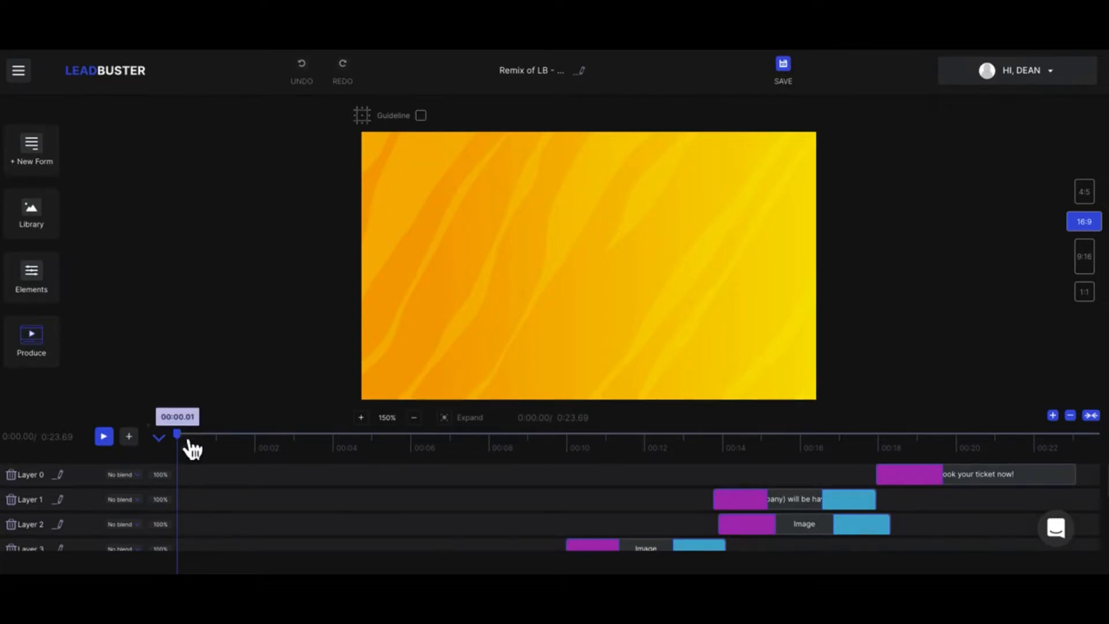
{"action": "mouse_move", "coordinate": [192, 449]}
{"action": "left_mouse_down"}
{"action": "mouse_move", "coordinate": [978, 451]}
{"action": "mouse_move", "coordinate": [1033, 433]}
{"action": "mouse_move", "coordinate": [1097, 450]}
{"action": "mouse_move", "coordinate": [710, 463]}
{"action": "mouse_move", "coordinate": [190, 445]}
{"action": "left_mouse_up"}
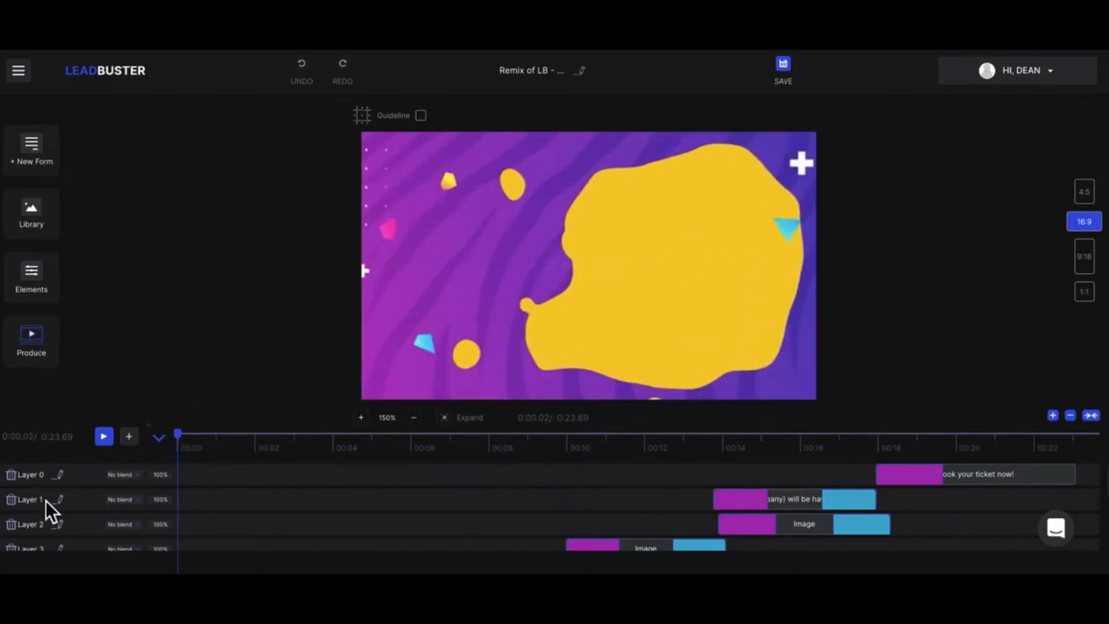
{"action": "left_click", "coordinate": [126, 476]}
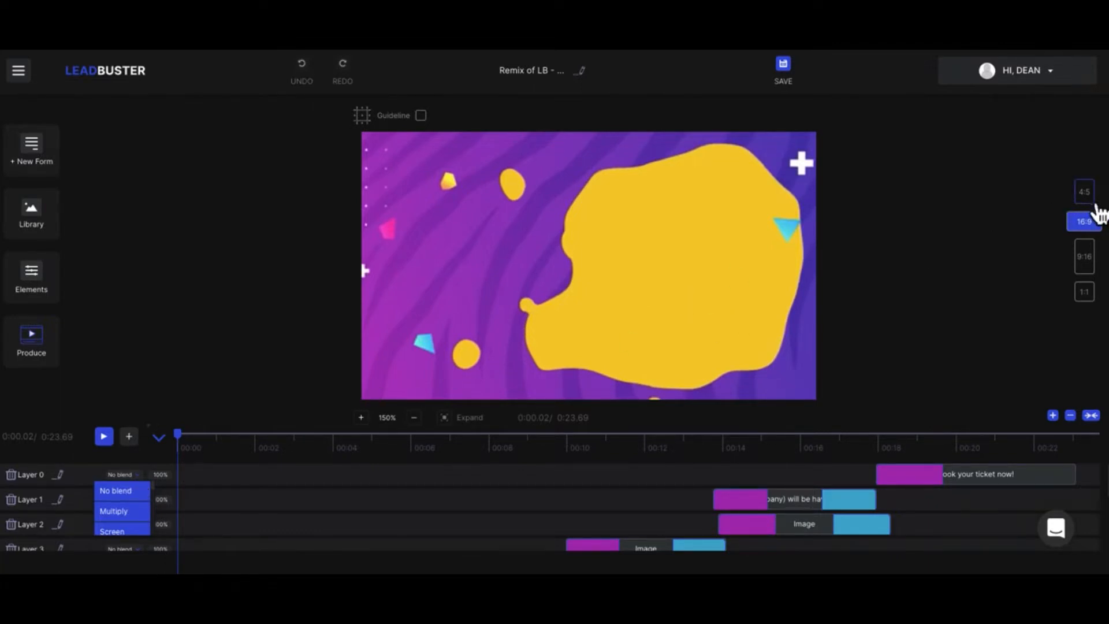
- Preview the canvas in the 4:5, 9:16 and 1:1 aspect ratios and return to 16:9
{"action": "left_click", "coordinate": [1093, 201]}
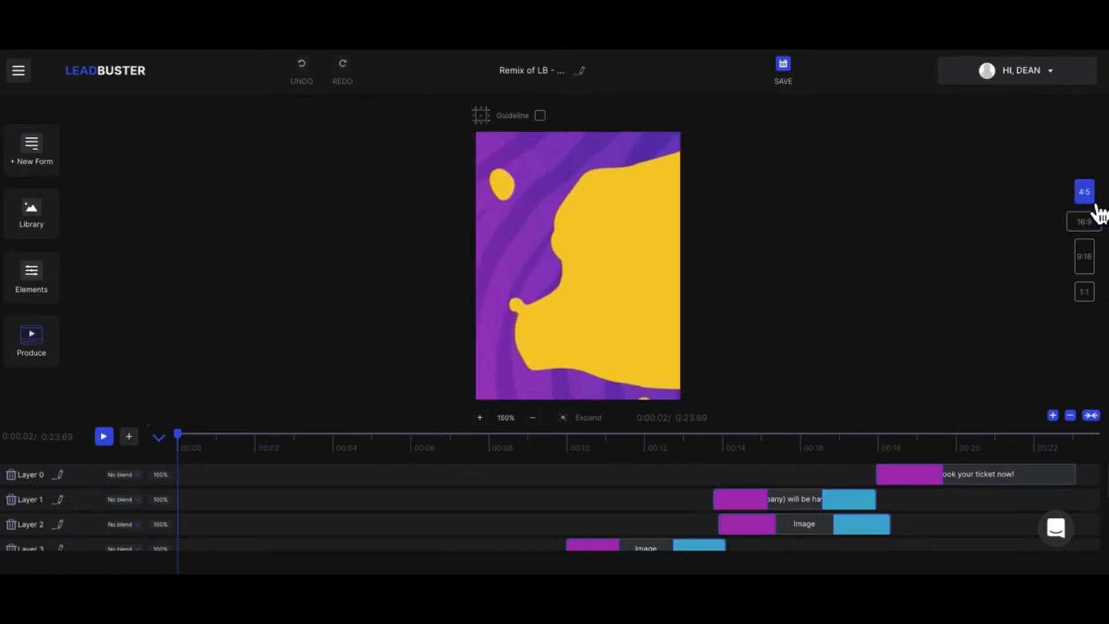
{"action": "left_click", "coordinate": [1094, 225]}
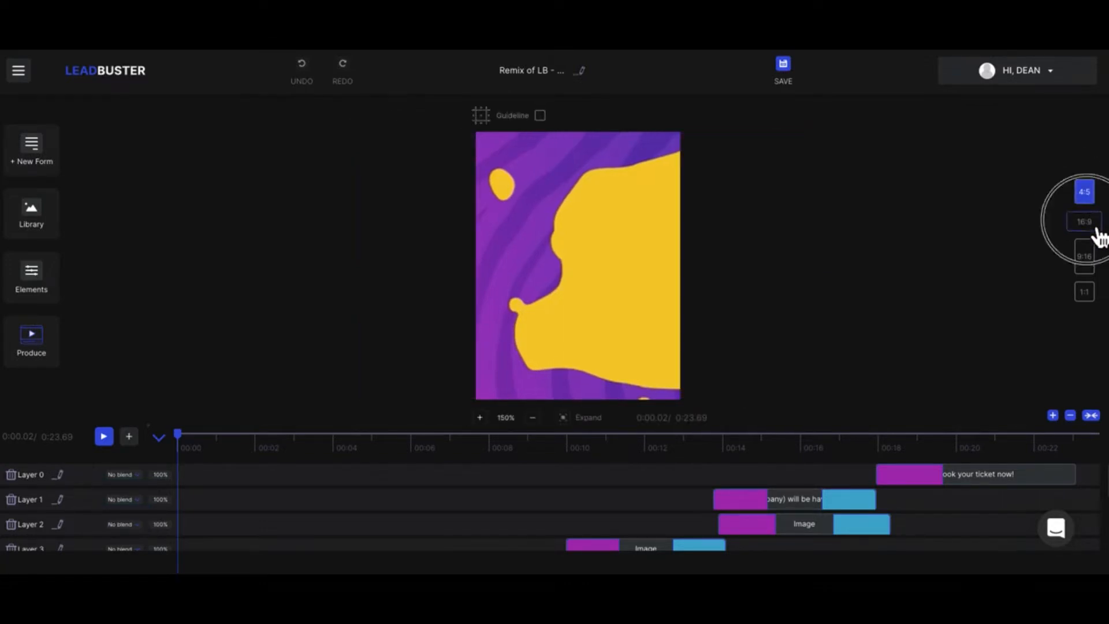
{"action": "left_click", "coordinate": [1097, 266]}
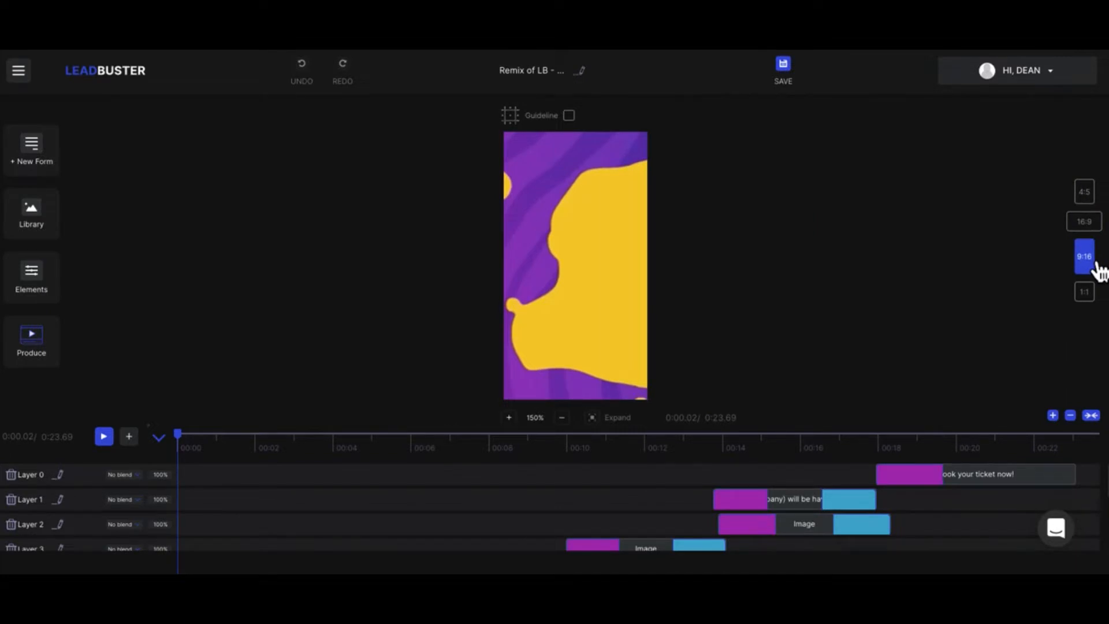
{"action": "left_click", "coordinate": [1090, 292]}
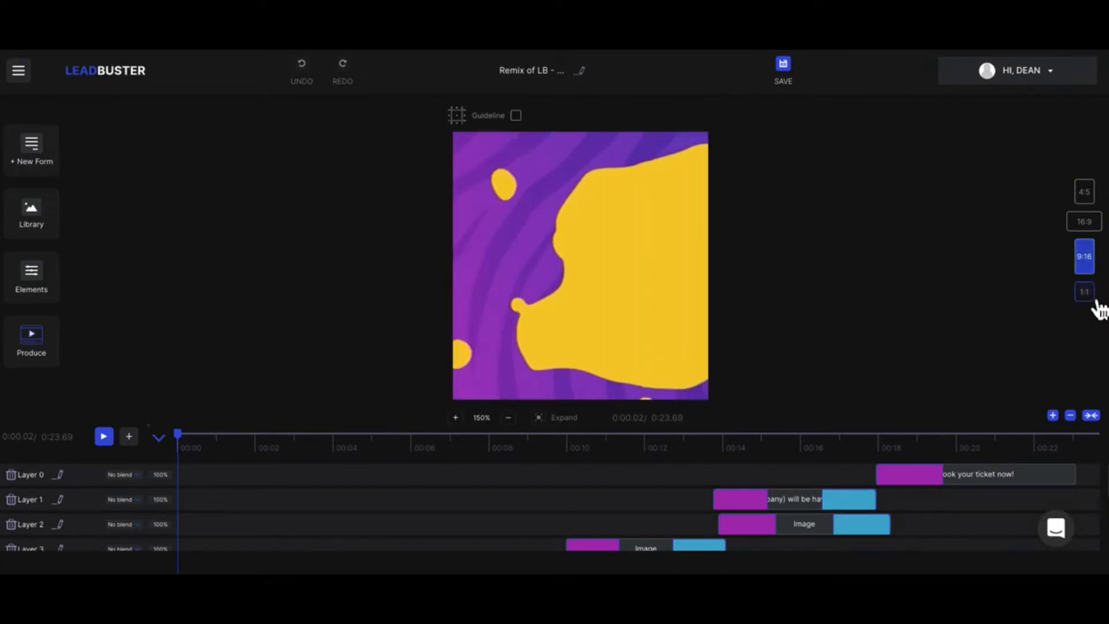
{"action": "left_click", "coordinate": [1096, 200]}
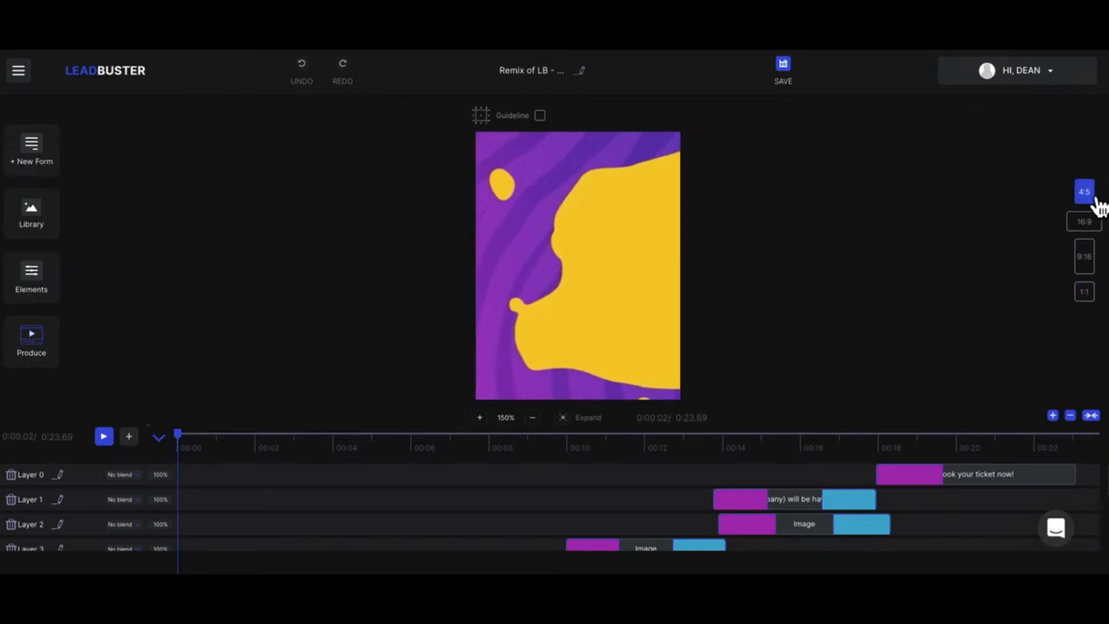
{"action": "left_click", "coordinate": [1094, 224]}
{"action": "left_click", "coordinate": [587, 249]}
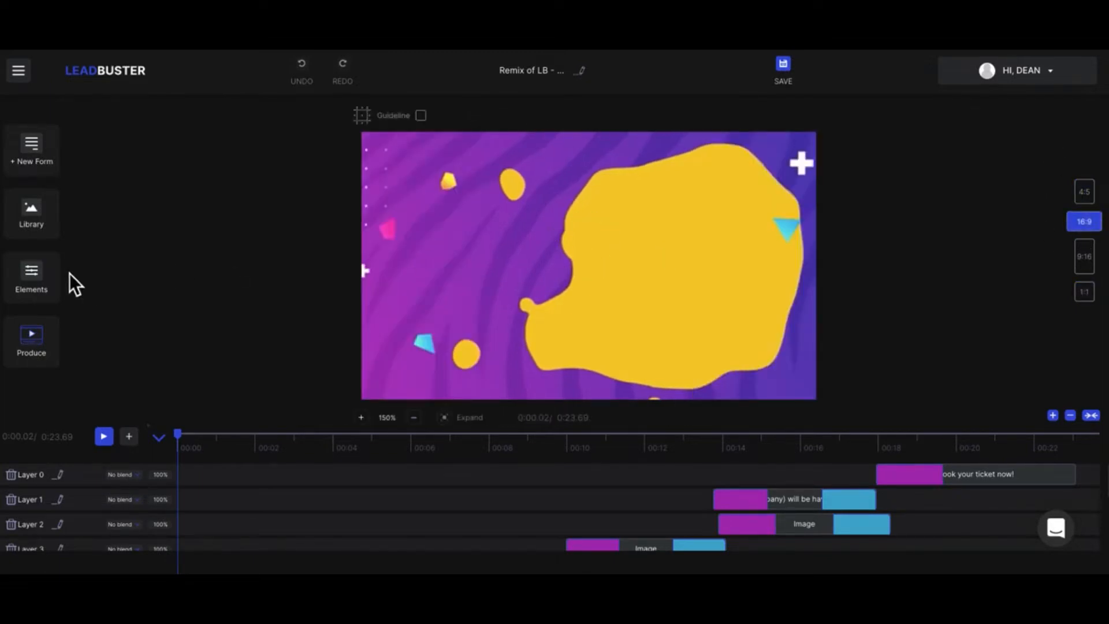
- Move the playhead to about 5 seconds and select the image clip on Layer 5
{"action": "left_click_drag", "start_coordinate": [183, 441], "coordinate": [378, 455]}
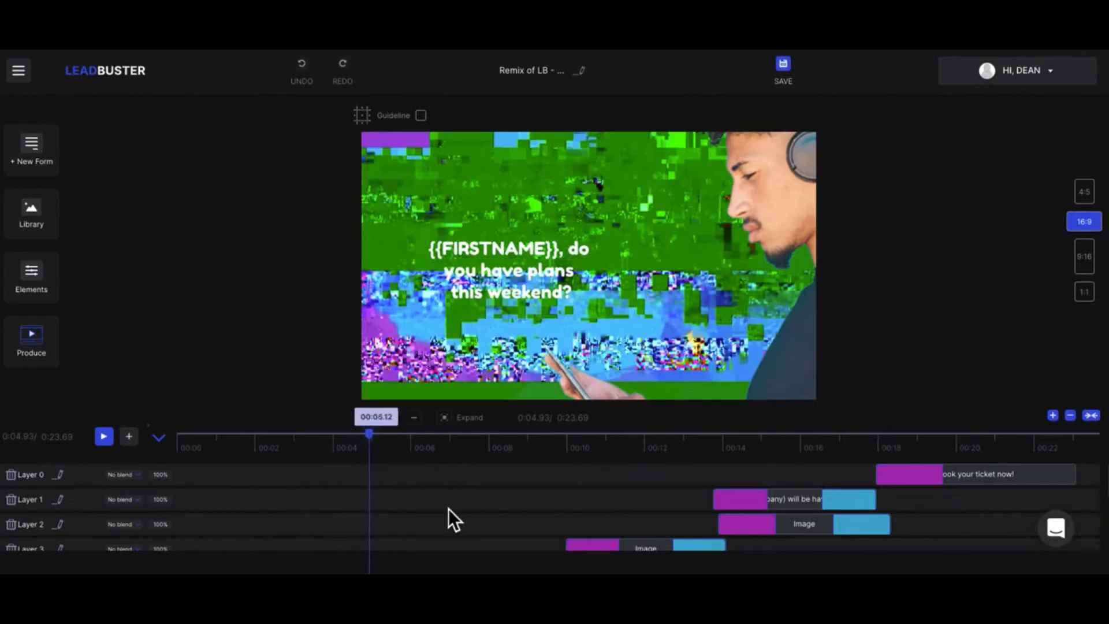
{"action": "left_click", "coordinate": [455, 515]}
{"action": "scroll", "coordinate": [456, 520], "scroll_direction": "down", "scroll_amount": 2}
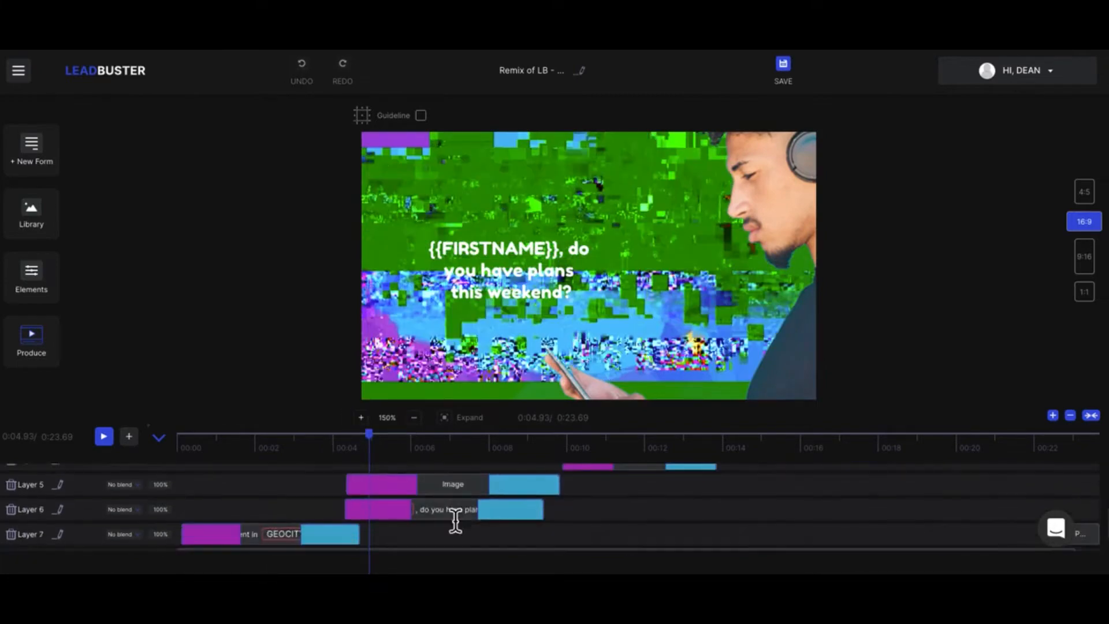
{"action": "left_click", "coordinate": [424, 487]}
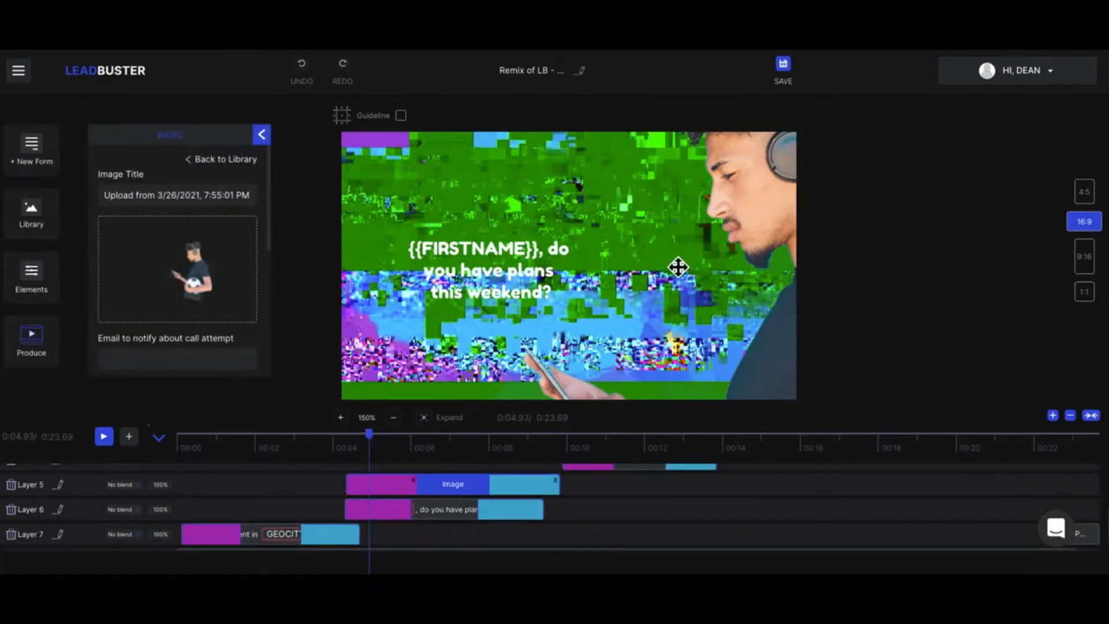
- Replay the video from the start to about 5.5 seconds and select the image of the man with headphones
{"action": "left_click_drag", "start_coordinate": [384, 446], "coordinate": [178, 450]}
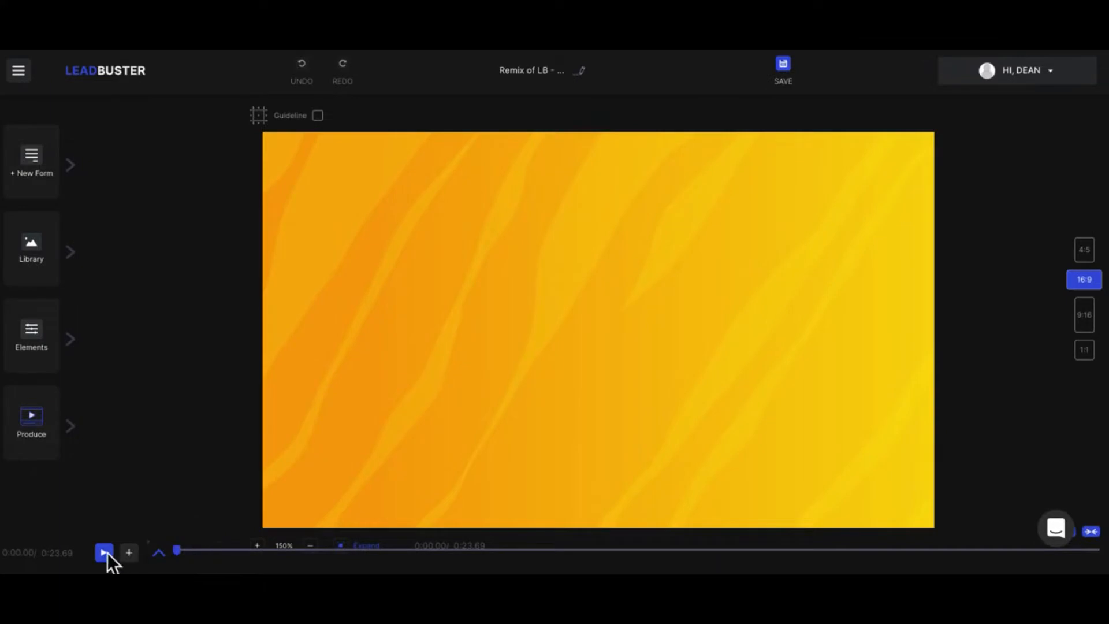
{"action": "left_click", "coordinate": [105, 552]}
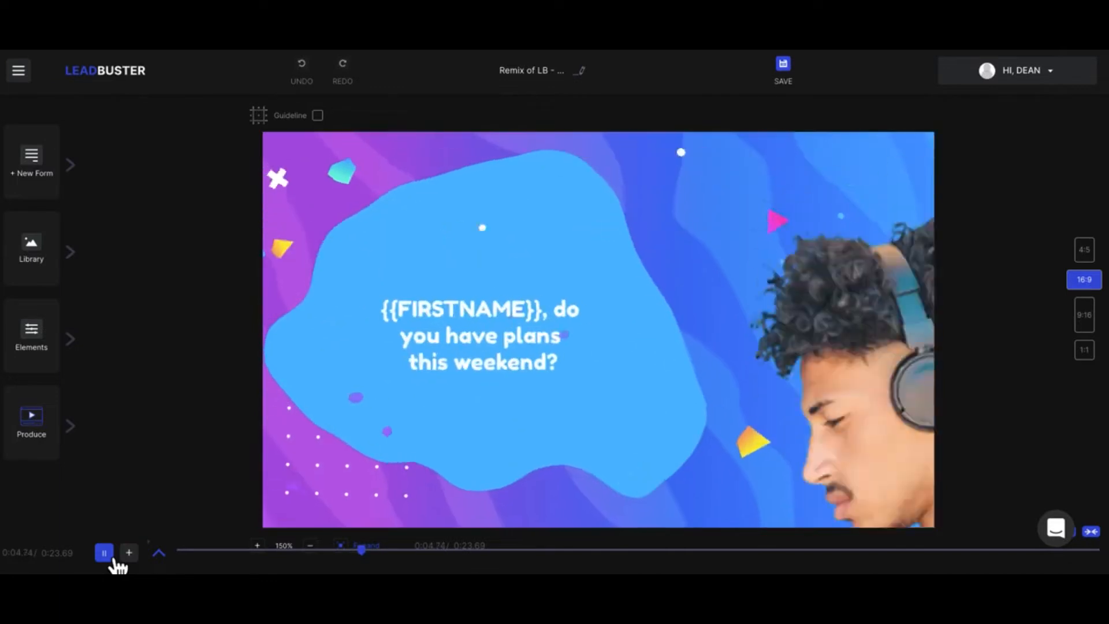
{"action": "left_click", "coordinate": [110, 556]}
{"action": "left_click", "coordinate": [886, 266]}
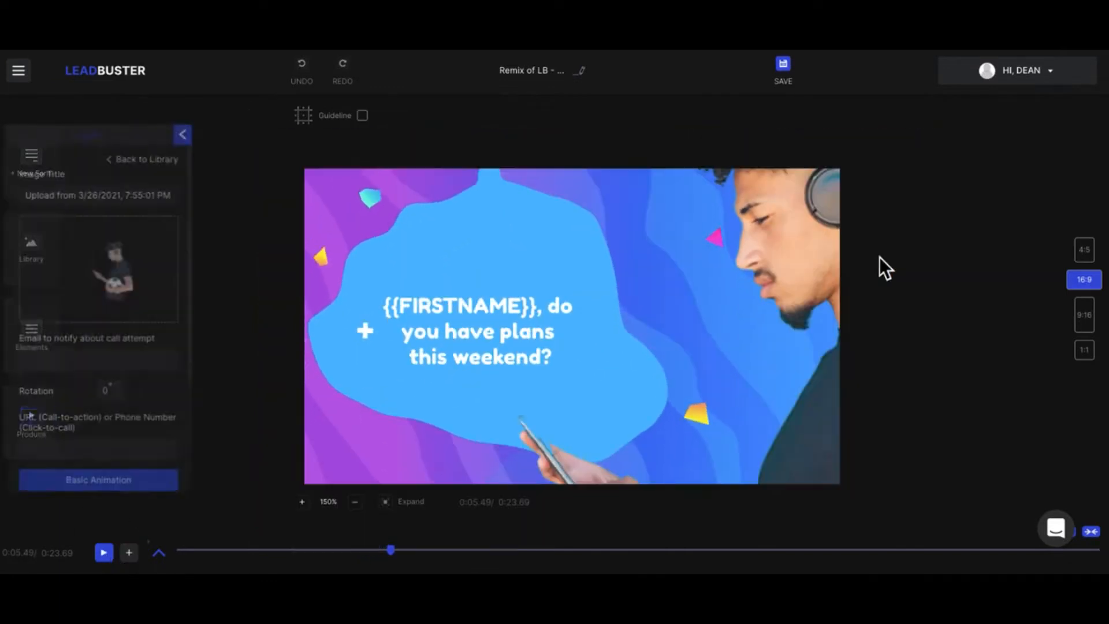
- Reposition the image of the man with headphones freely within the 16:9 canvas
{"action": "left_click_drag", "start_coordinate": [812, 258], "coordinate": [635, 415]}
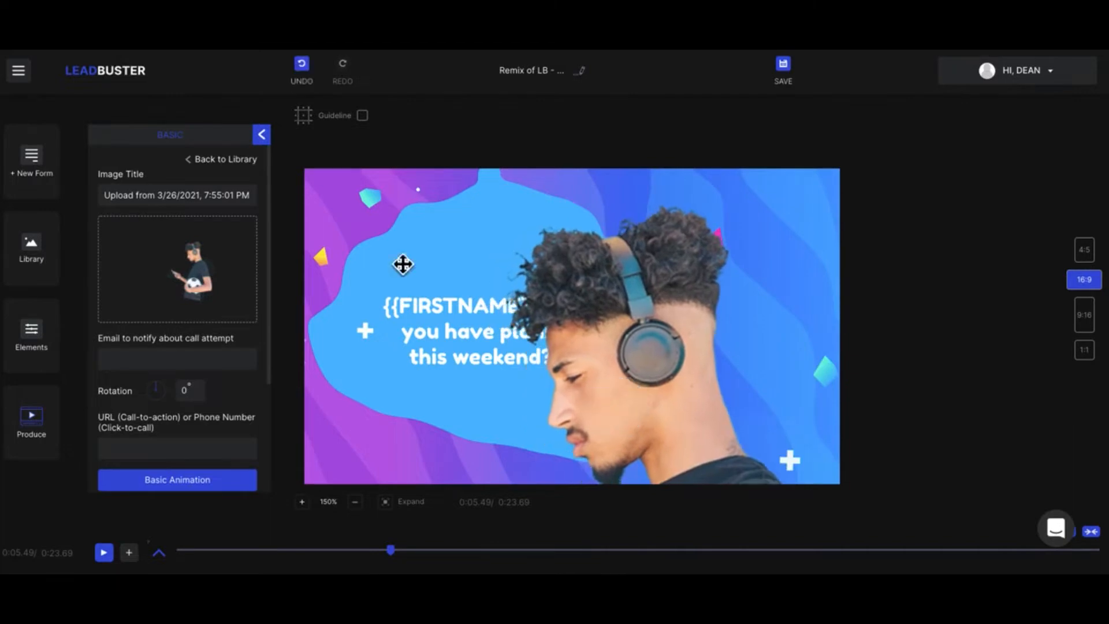
{"action": "left_click_drag", "start_coordinate": [418, 191], "coordinate": [537, 240]}
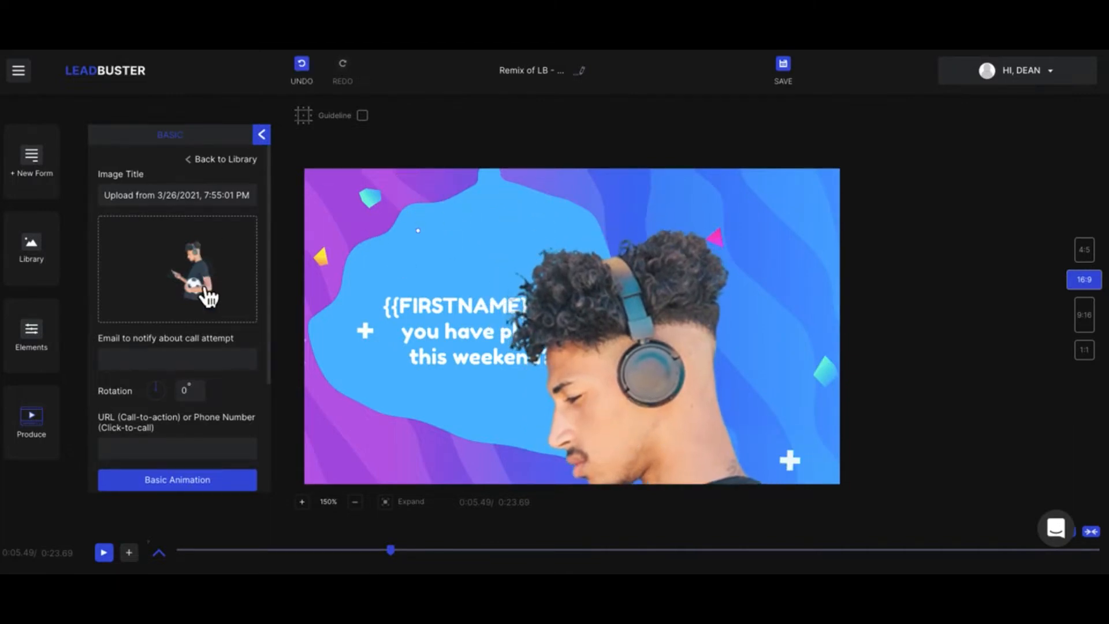
{"action": "left_click_drag", "start_coordinate": [653, 371], "coordinate": [681, 304]}
- Switch the canvas to 4:5 and move the man's image upward, then return to 16:9 and move it back down
{"action": "left_click", "coordinate": [1092, 259]}
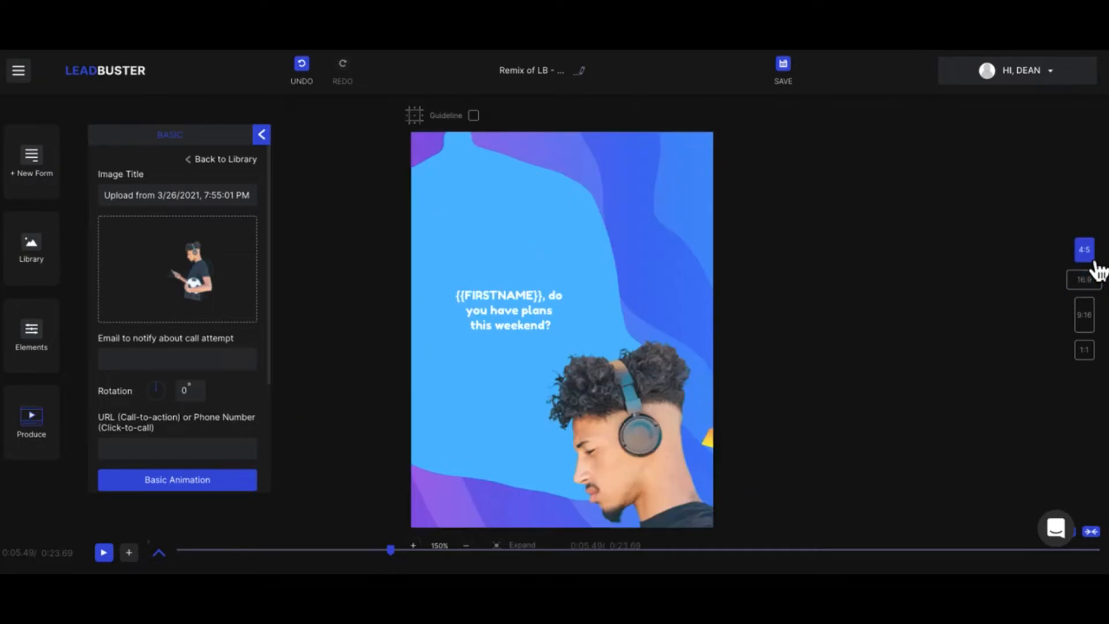
{"action": "left_click_drag", "start_coordinate": [614, 460], "coordinate": [597, 255]}
{"action": "left_click", "coordinate": [1079, 281]}
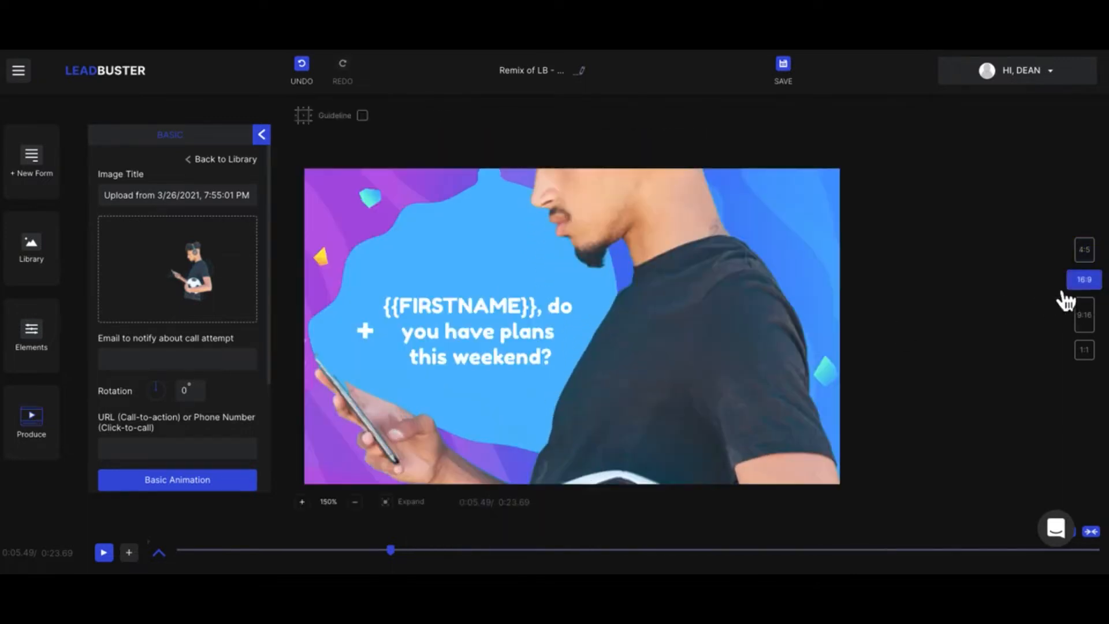
{"action": "left_click_drag", "start_coordinate": [638, 345], "coordinate": [703, 511]}
- Reposition the man's image in the 9:16 canvas, then in the 1:1 canvas so his head and the ball fit in frame
{"action": "left_click", "coordinate": [1089, 321]}
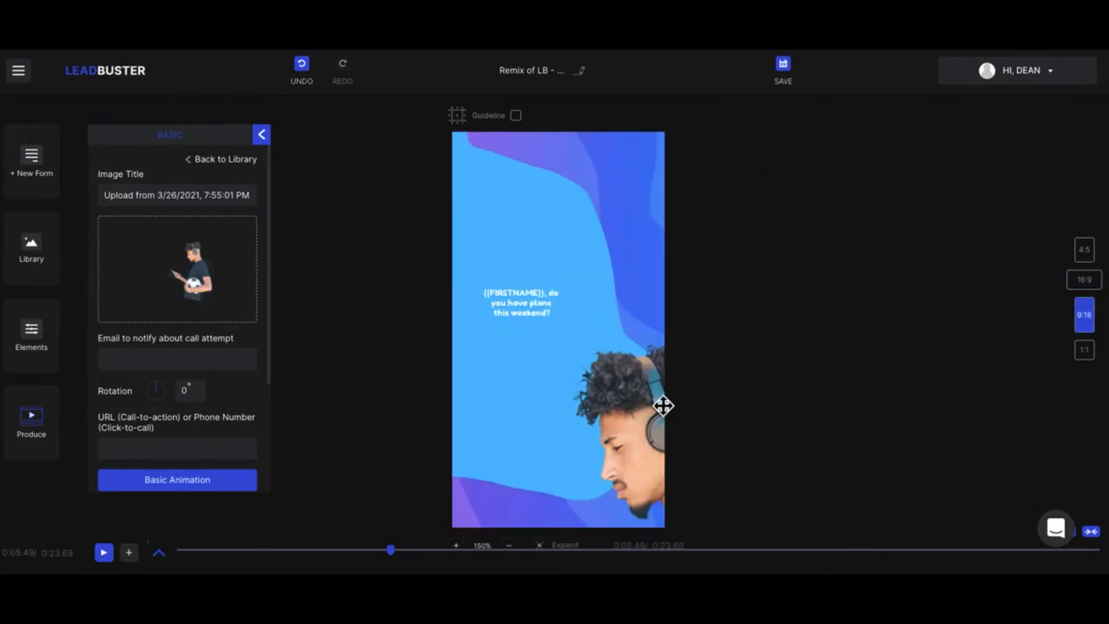
{"action": "left_click_drag", "start_coordinate": [621, 425], "coordinate": [588, 227]}
{"action": "left_click", "coordinate": [1094, 355]}
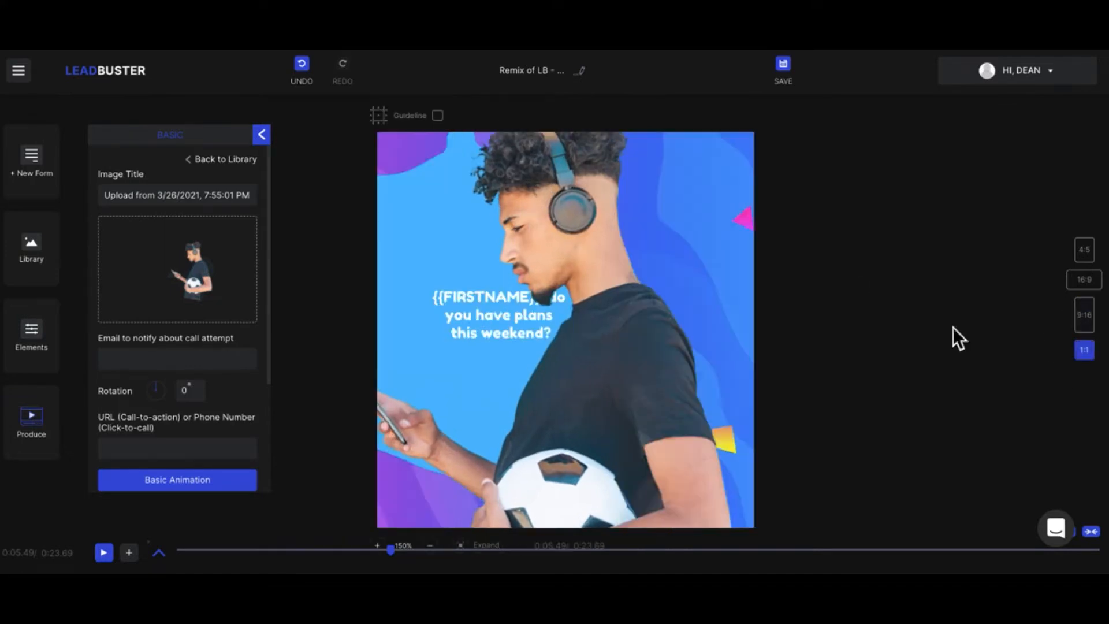
{"action": "left_click_drag", "start_coordinate": [599, 364], "coordinate": [649, 400]}
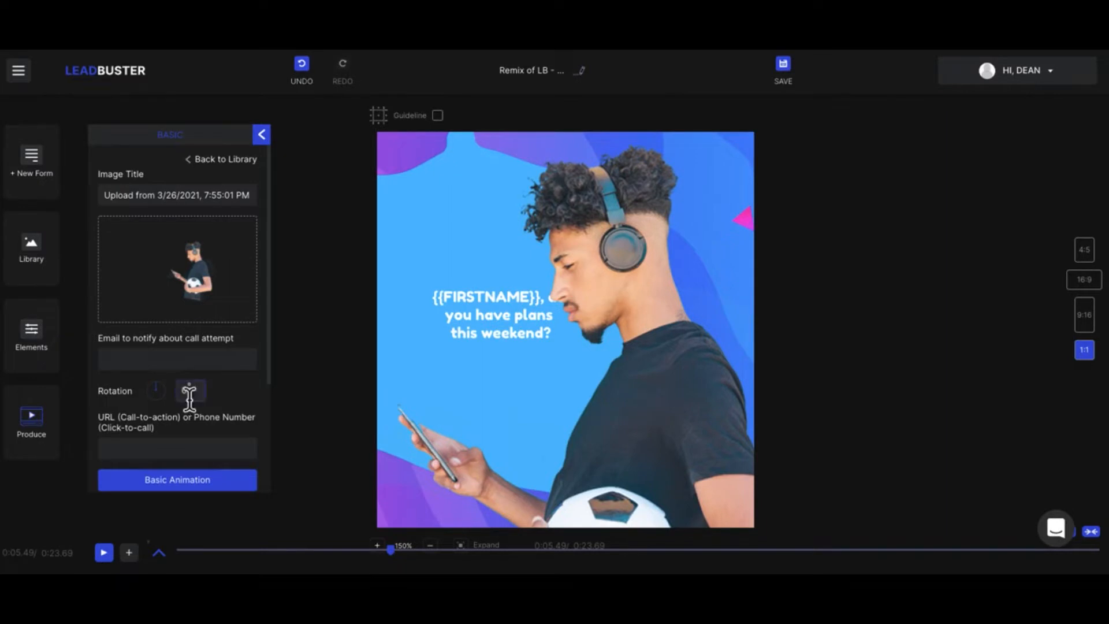
- Add the Fade In Down Big, Fade In Left and Fade In Right Big basic animations to the man's image
{"action": "scroll", "coordinate": [164, 423], "scroll_direction": "down", "scroll_amount": 3}
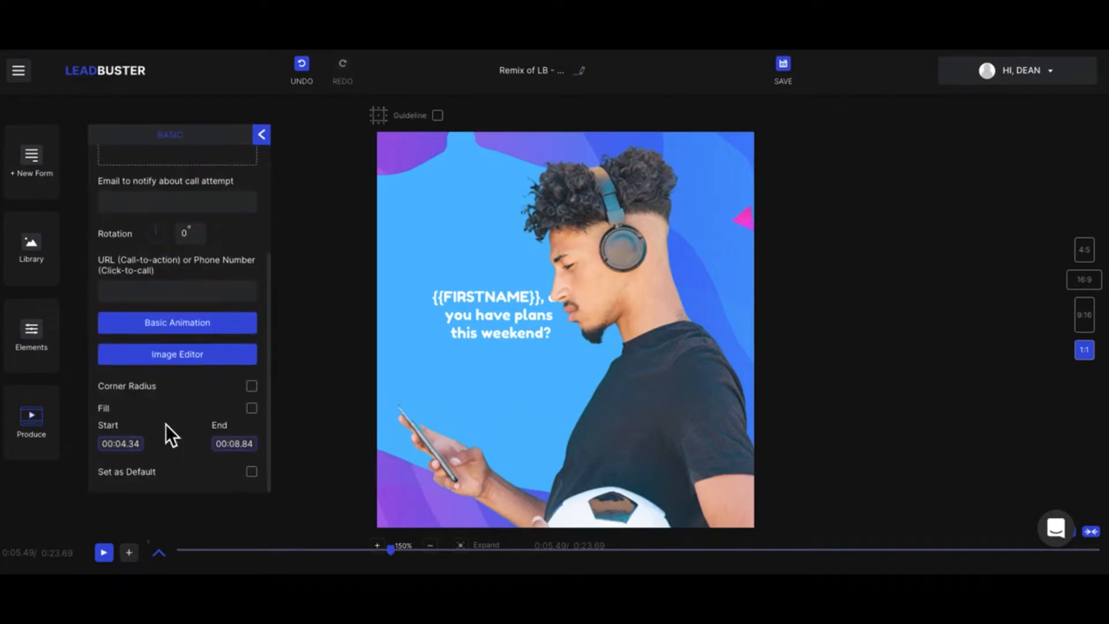
{"action": "left_click", "coordinate": [179, 329]}
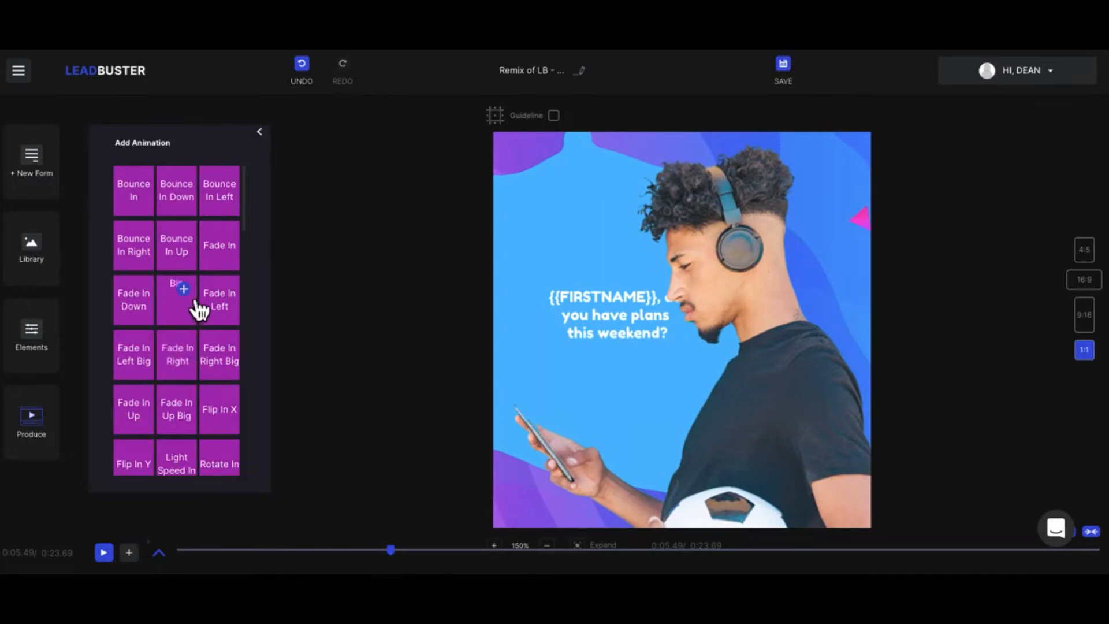
{"action": "left_click", "coordinate": [198, 309]}
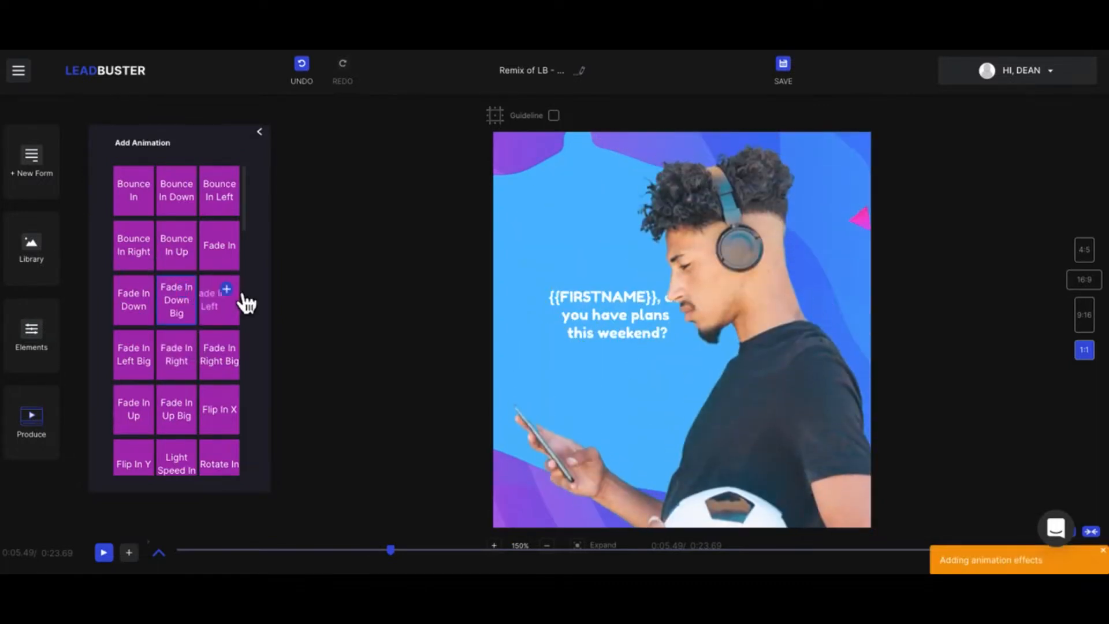
{"action": "left_click", "coordinate": [238, 300]}
{"action": "left_click", "coordinate": [236, 355]}
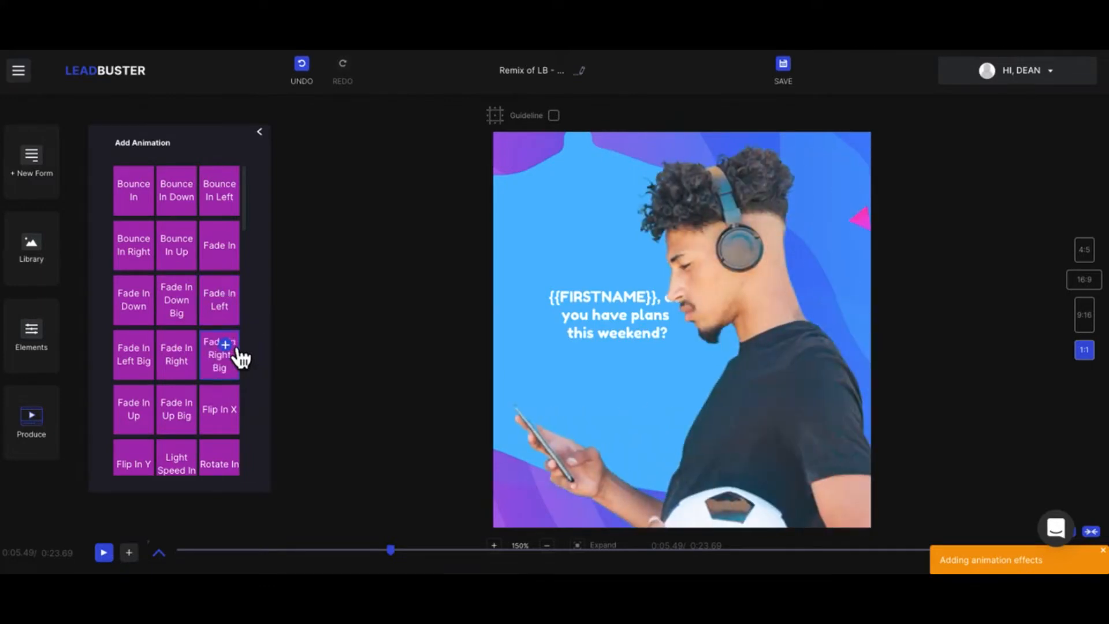
{"action": "left_click", "coordinate": [269, 142]}
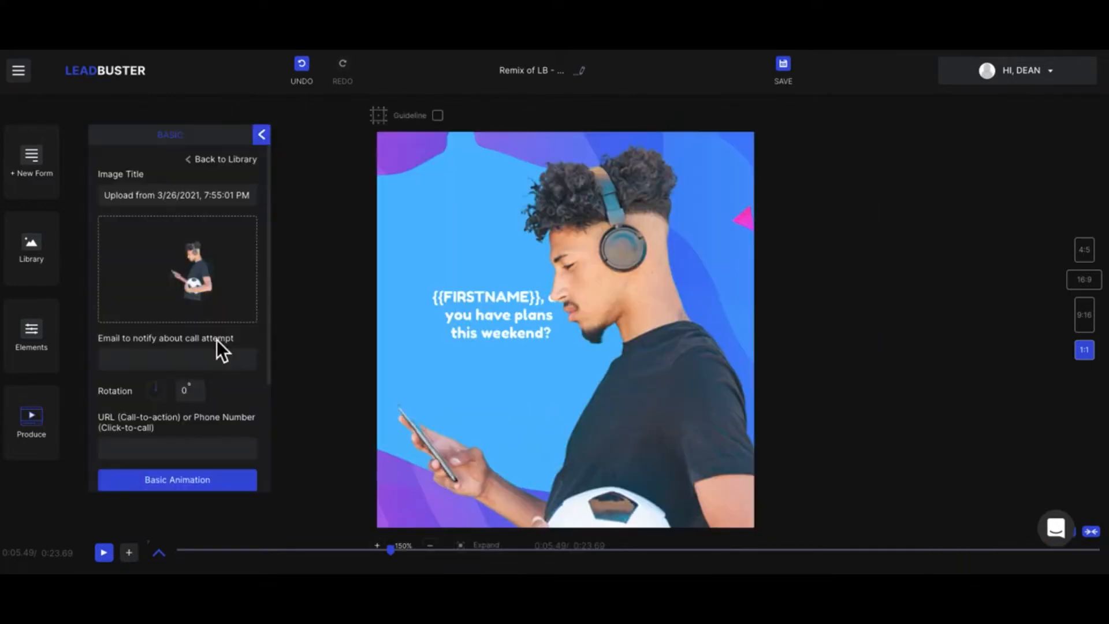
- Review the image's remaining settings and return to the expanded timeline layers
{"action": "scroll", "coordinate": [217, 346], "scroll_direction": "down", "scroll_amount": 3}
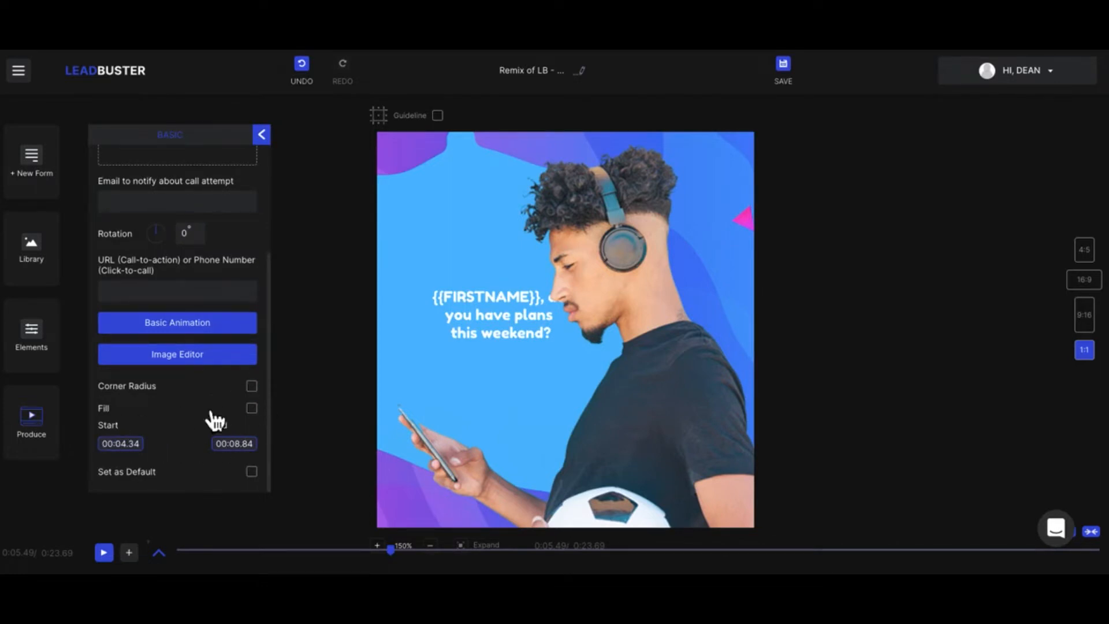
{"action": "scroll", "coordinate": [175, 344], "scroll_direction": "up", "scroll_amount": 3}
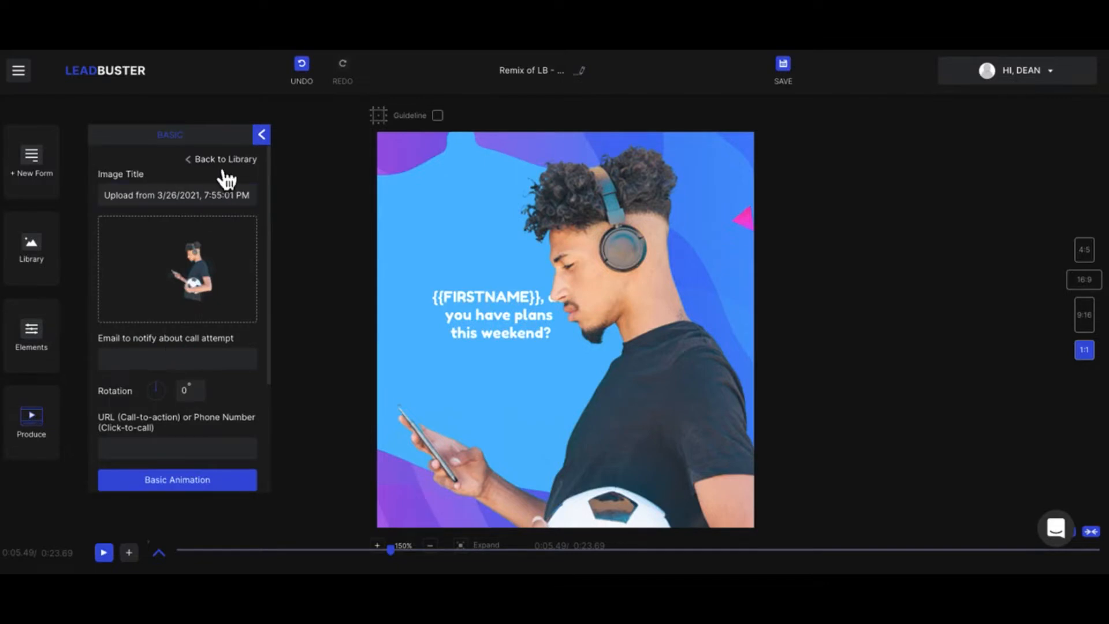
{"action": "left_click", "coordinate": [262, 136]}
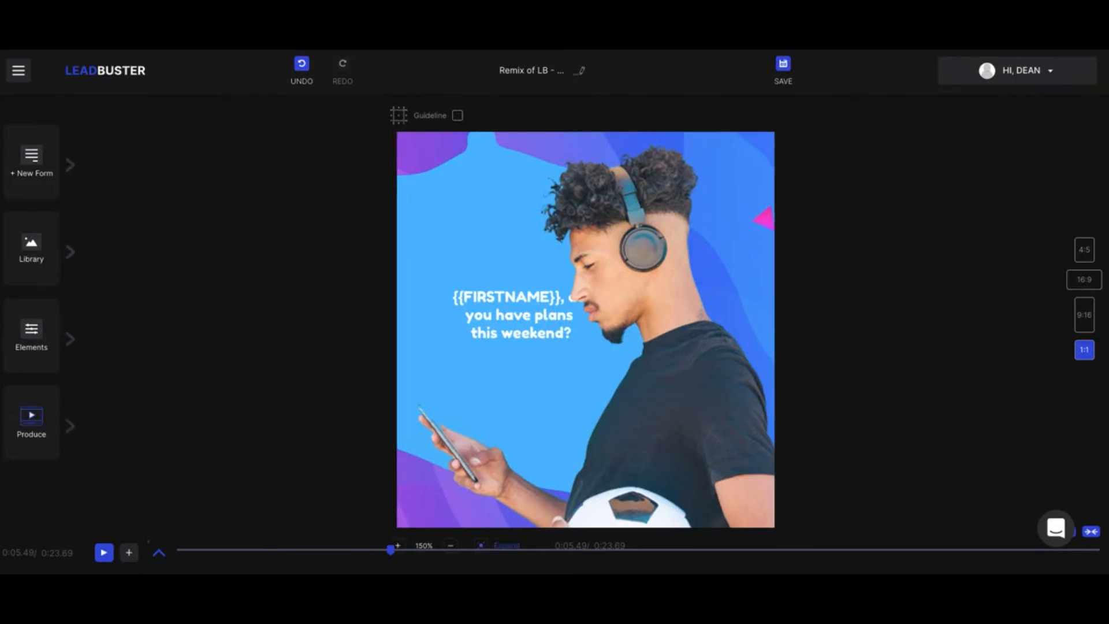
{"action": "left_click", "coordinate": [161, 553]}
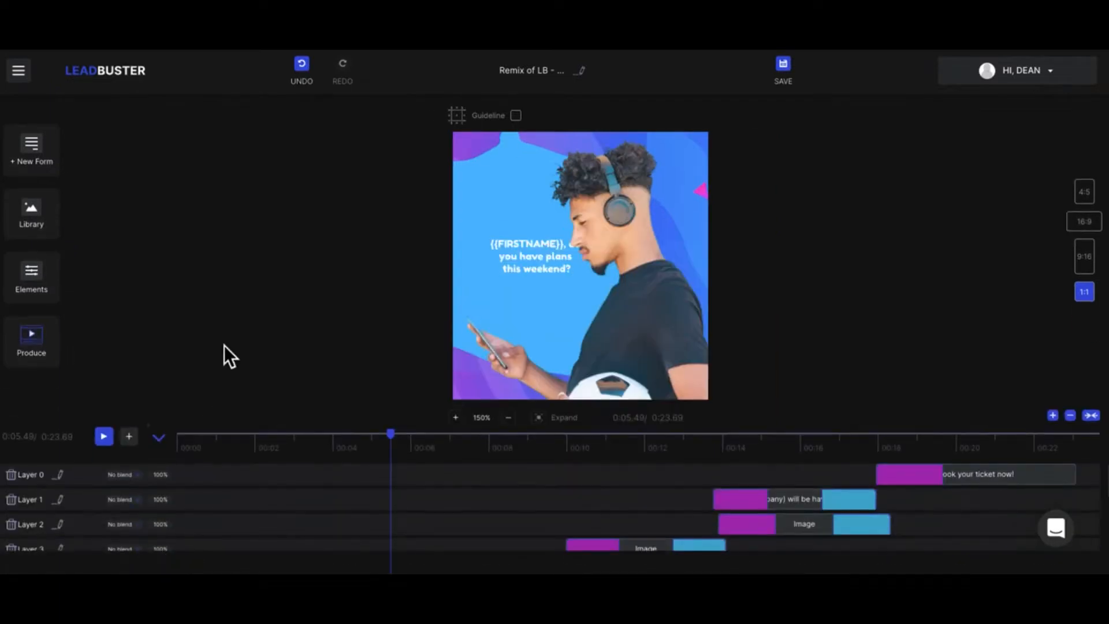
- Collapse the timeline layers and add a new custom lead form to the video
{"action": "left_click", "coordinate": [159, 438]}
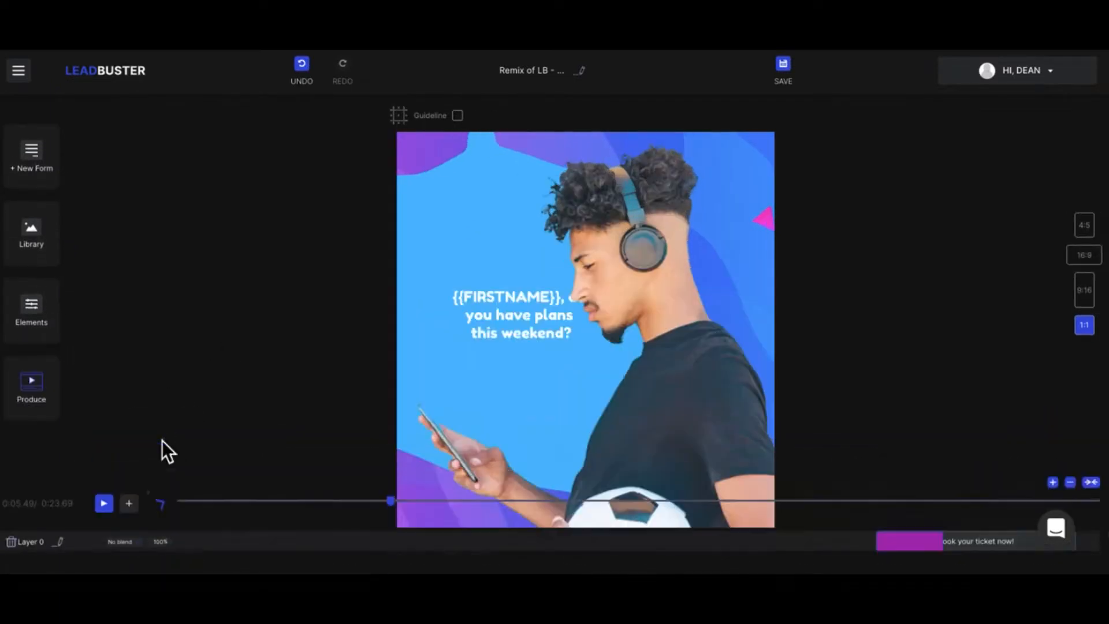
{"action": "left_click", "coordinate": [50, 179]}
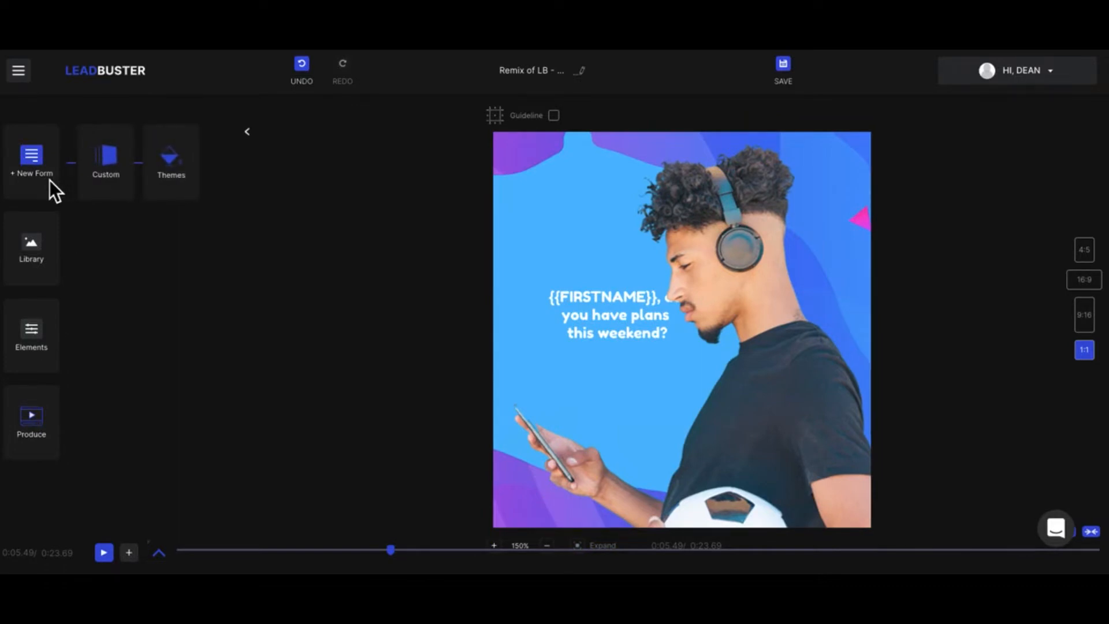
{"action": "left_click", "coordinate": [118, 173]}
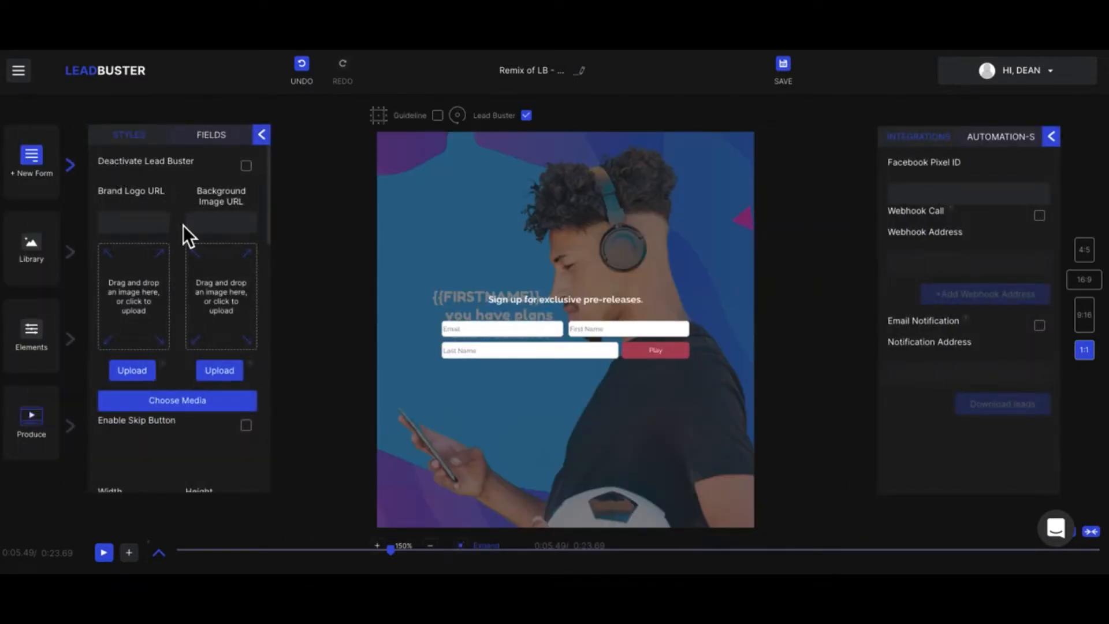
- Browse the background image media available for the form, then close the media library
{"action": "scroll", "coordinate": [183, 225], "scroll_direction": "down", "scroll_amount": 1}
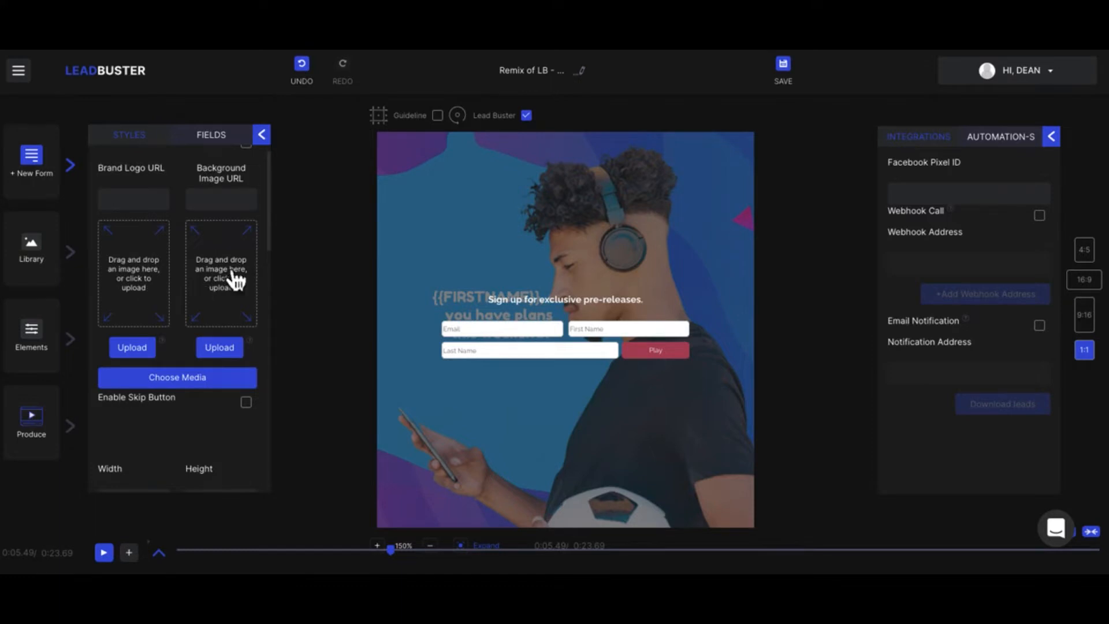
{"action": "scroll", "coordinate": [237, 303], "scroll_direction": "down", "scroll_amount": 2}
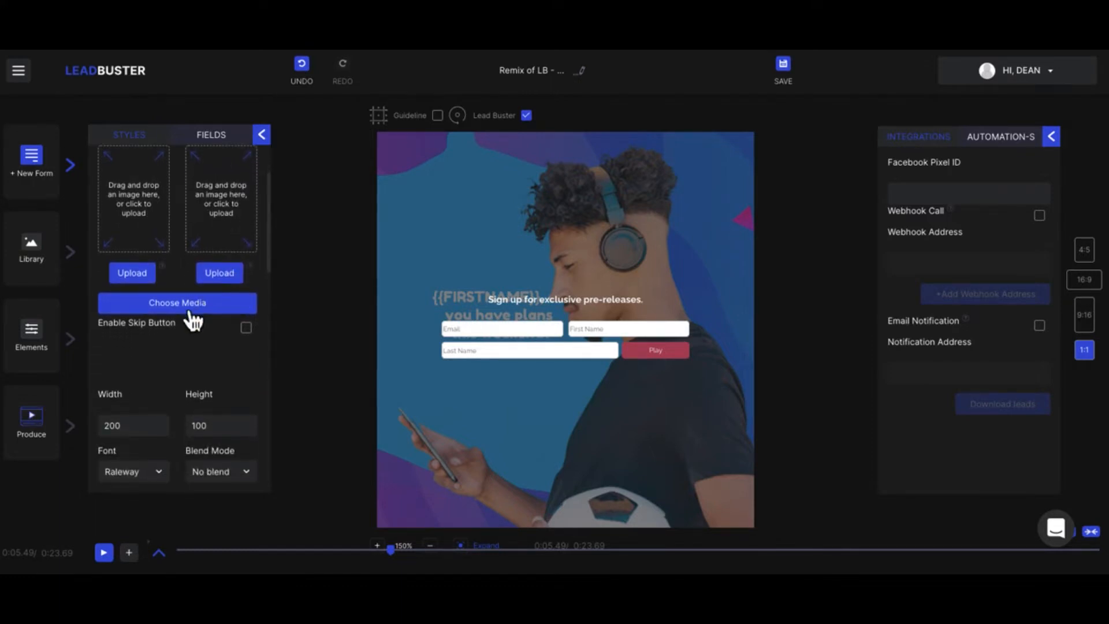
{"action": "left_click", "coordinate": [177, 306]}
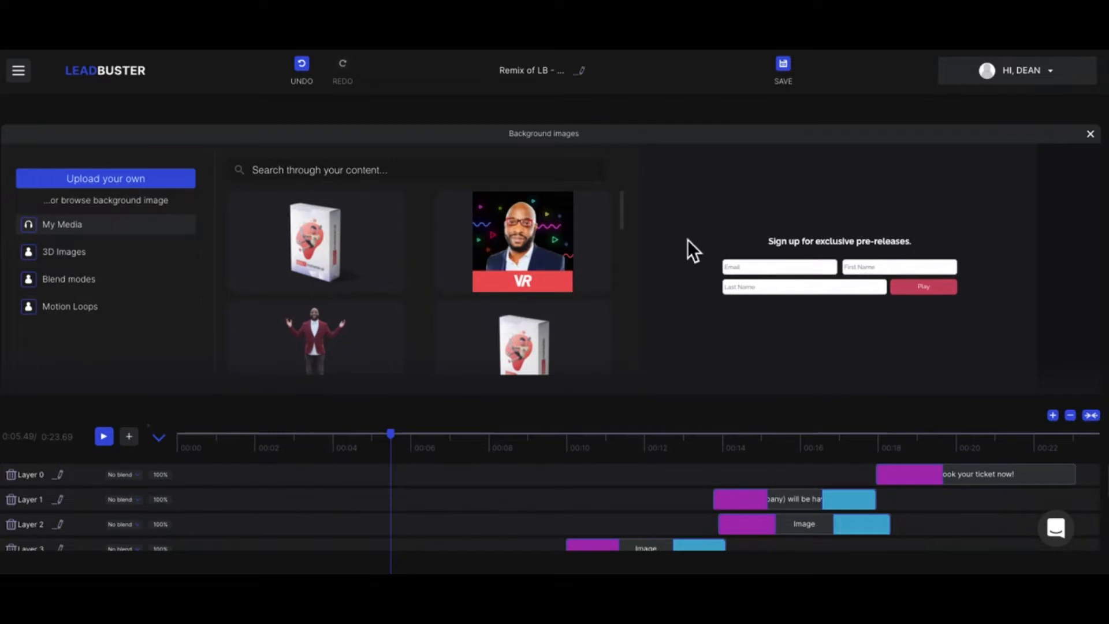
{"action": "left_click", "coordinate": [1091, 136]}
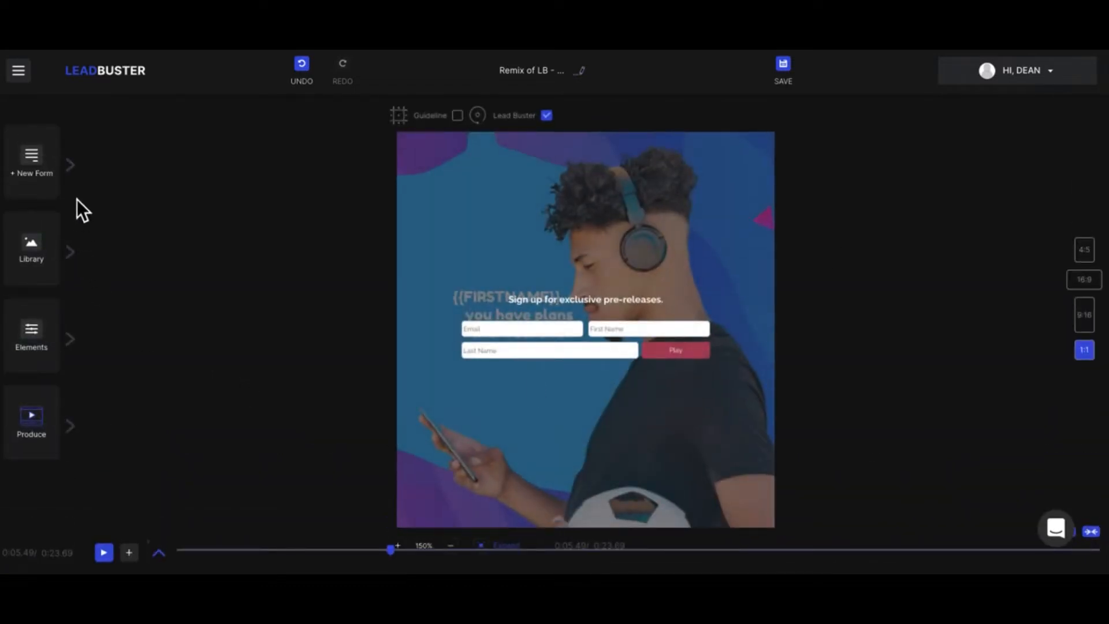
- Reopen the custom form's style settings at its size, font and animation options
{"action": "left_click", "coordinate": [82, 184]}
{"action": "left_click", "coordinate": [123, 176]}
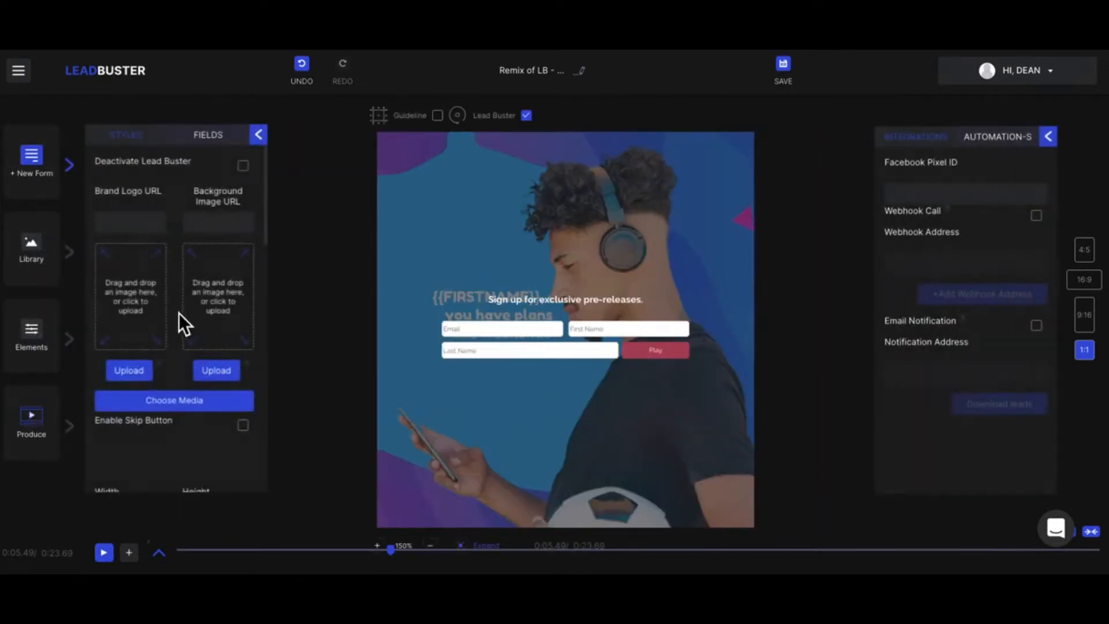
{"action": "scroll", "coordinate": [179, 313], "scroll_direction": "down", "scroll_amount": 3}
{"action": "scroll", "coordinate": [179, 313], "scroll_direction": "down", "scroll_amount": 1}
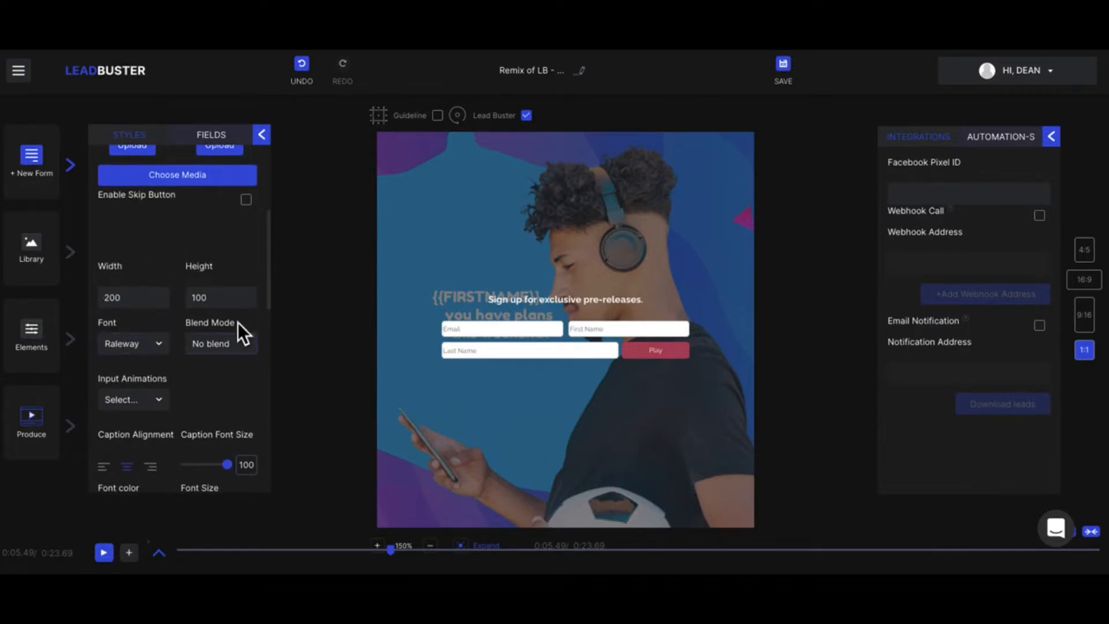
- Try a form width of 100, then set the width back to 200
{"action": "left_click", "coordinate": [109, 297]}
{"action": "left_click", "coordinate": [135, 302]}
{"action": "left_click", "coordinate": [135, 301]}
{"action": "left_click_drag", "start_coordinate": [135, 300], "coordinate": [107, 302]}
{"action": "type", "text": "100"}
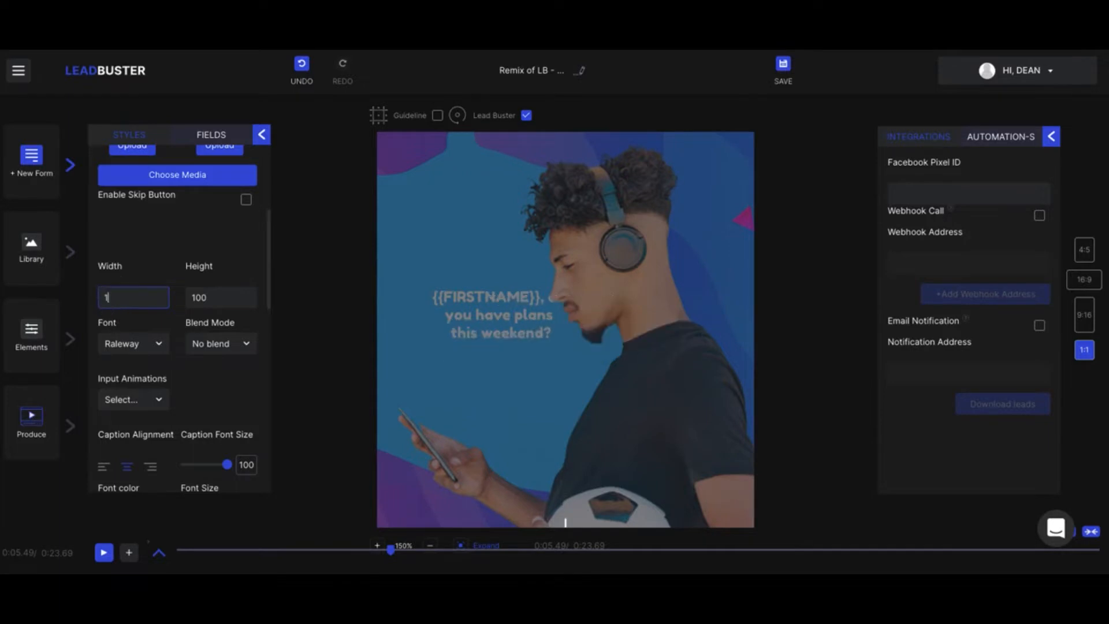
{"action": "key", "text": "BackSpace"}
{"action": "key", "text": "BackSpace"}
{"action": "key", "text": "BackSpace"}
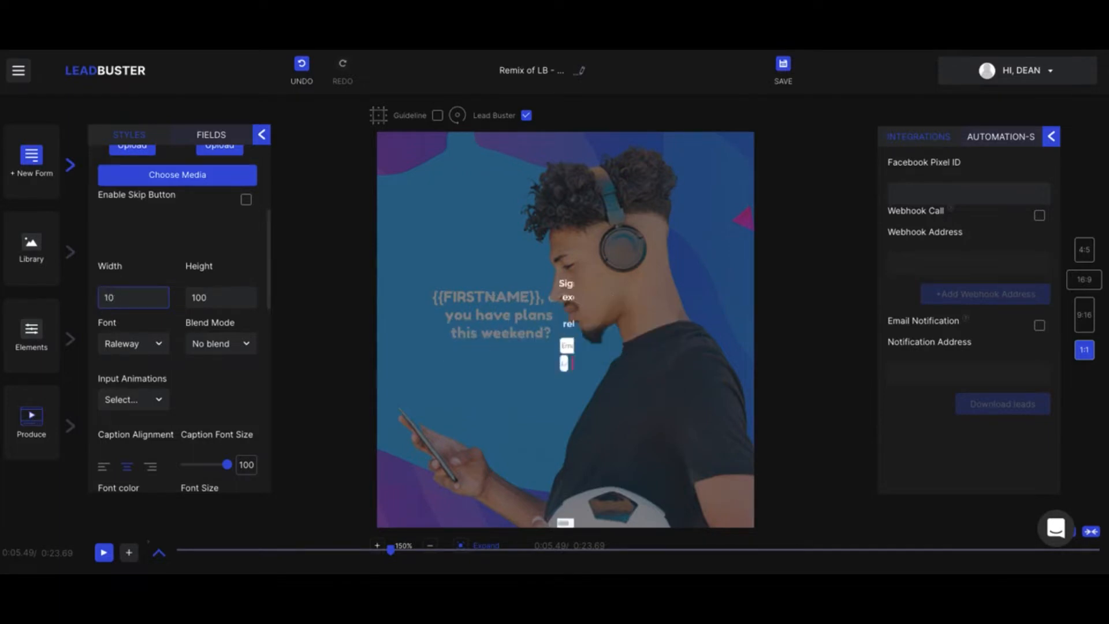
{"action": "type", "text": "200"}
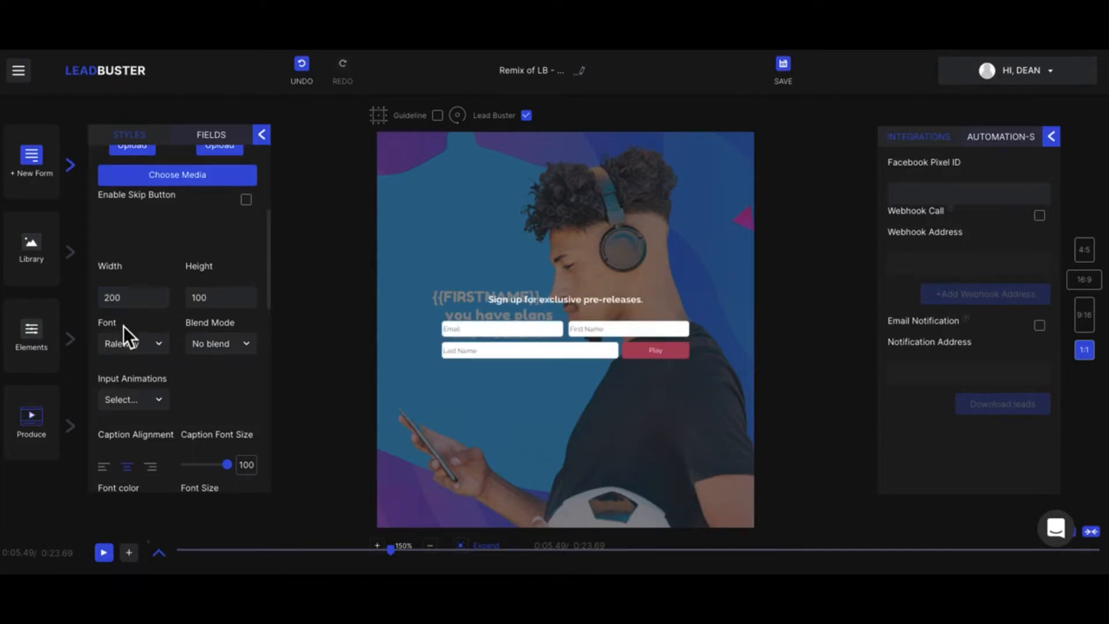
- Check the form's font and blend mode choices, and set its input animation to Running text
{"action": "left_click", "coordinate": [130, 346]}
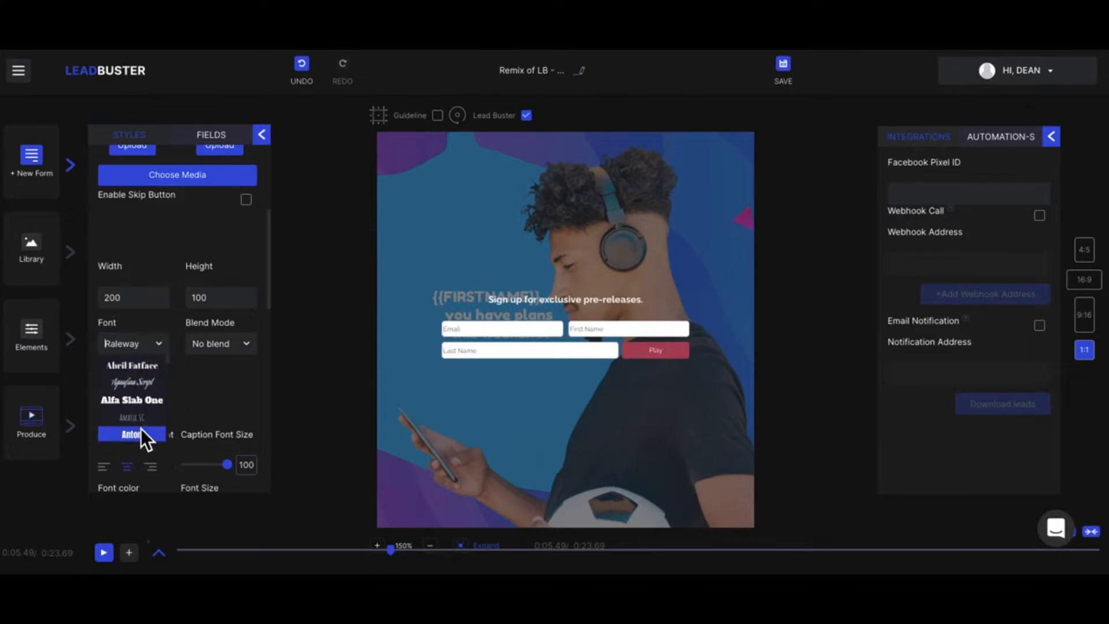
{"action": "left_click", "coordinate": [209, 345]}
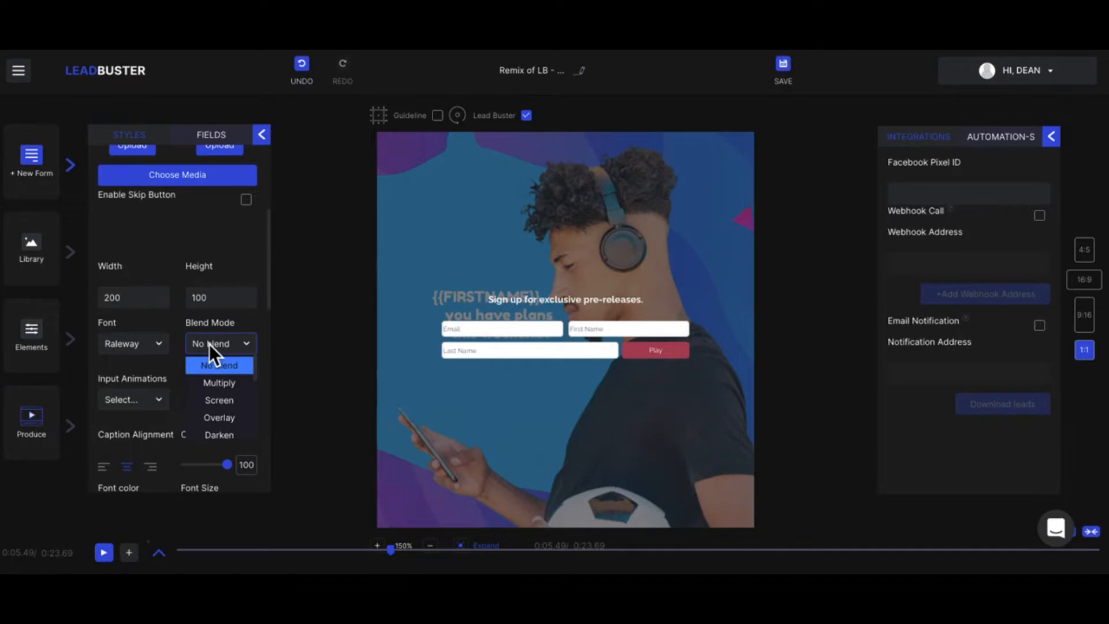
{"action": "left_click", "coordinate": [162, 327]}
{"action": "left_click", "coordinate": [160, 401]}
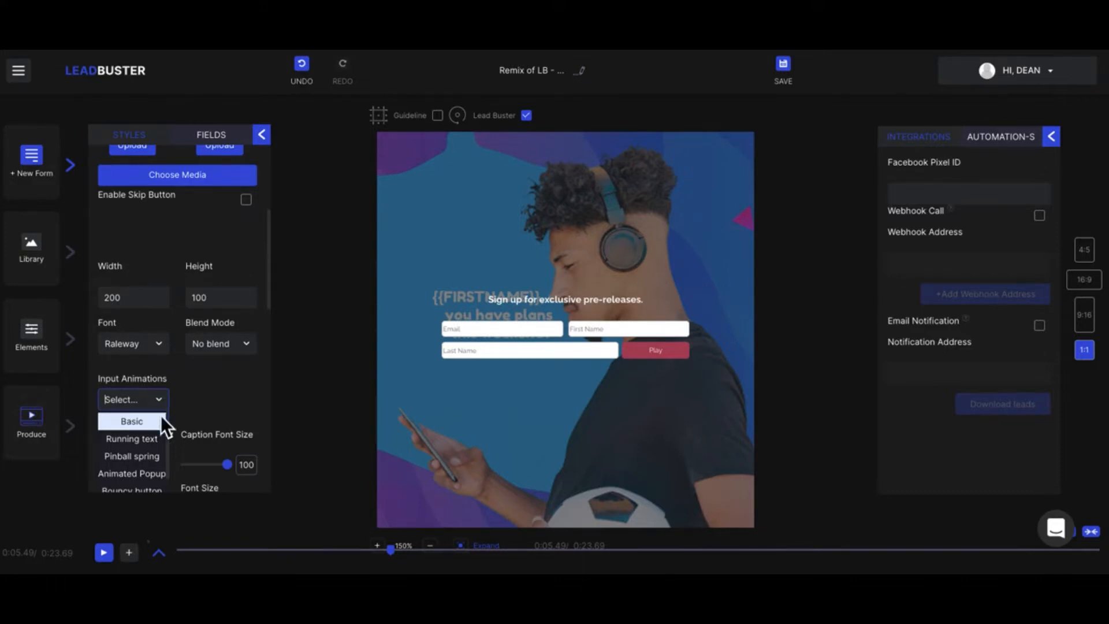
{"action": "left_click", "coordinate": [150, 441]}
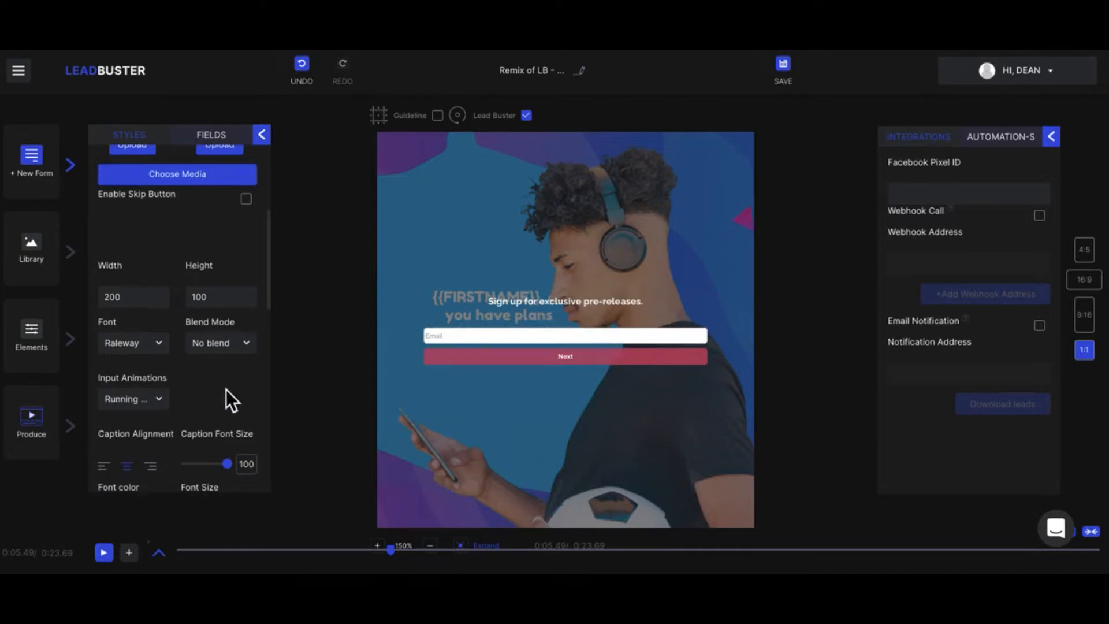
- Reduce the form's caption font size to 92
{"action": "scroll", "coordinate": [227, 390], "scroll_direction": "down", "scroll_amount": 1}
{"action": "scroll", "coordinate": [175, 380], "scroll_direction": "down", "scroll_amount": 3}
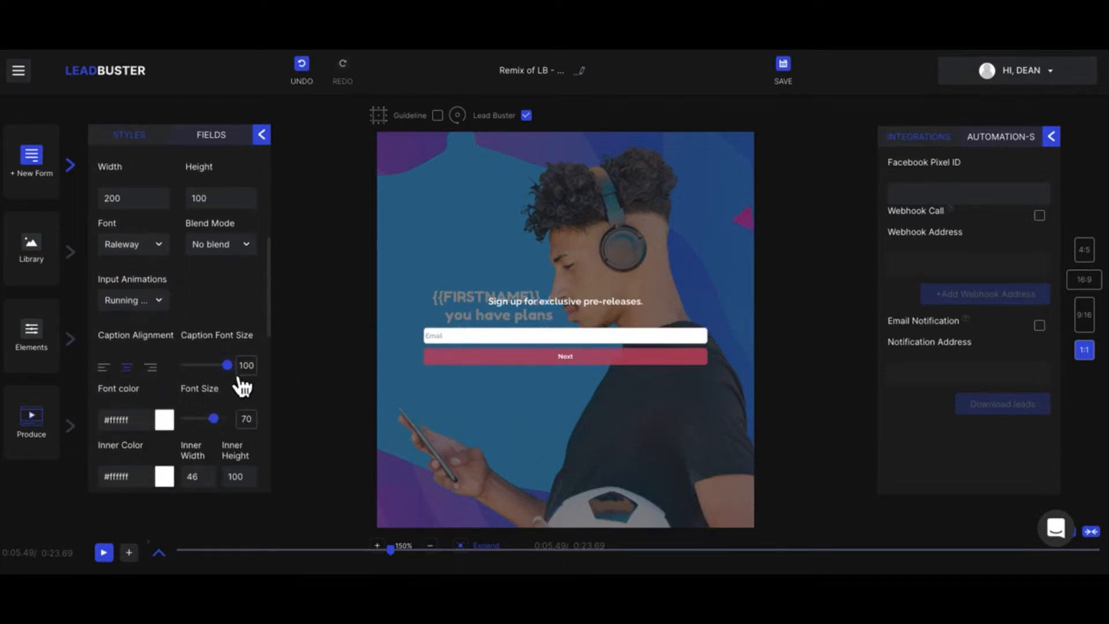
{"action": "mouse_move", "coordinate": [227, 366]}
{"action": "left_mouse_down"}
{"action": "mouse_move", "coordinate": [207, 384]}
{"action": "mouse_move", "coordinate": [227, 371]}
{"action": "left_mouse_up"}
- Review the form's inner, background and button color settings, button border options and form animation settings
{"action": "scroll", "coordinate": [234, 386], "scroll_direction": "down", "scroll_amount": 2}
{"action": "scroll", "coordinate": [237, 386], "scroll_direction": "down", "scroll_amount": 2}
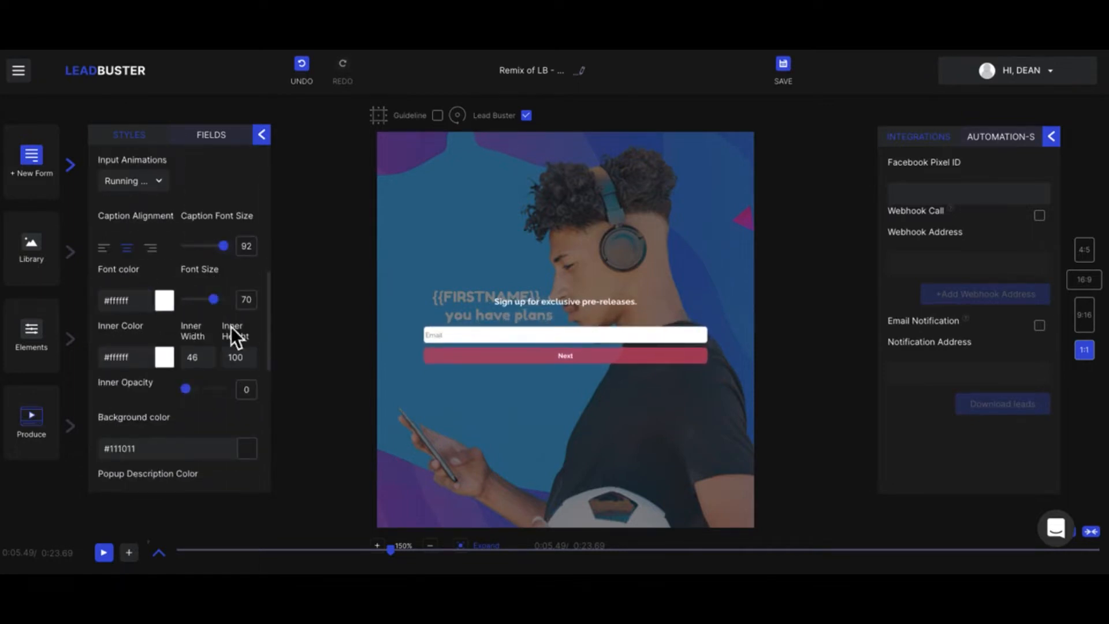
{"action": "scroll", "coordinate": [215, 361], "scroll_direction": "down", "scroll_amount": 3}
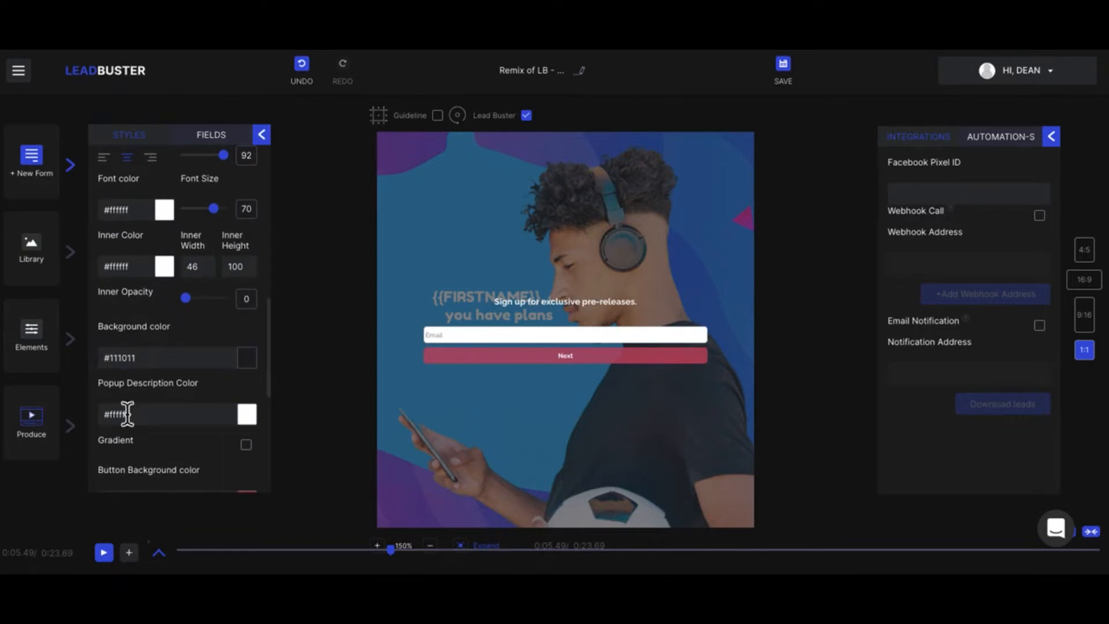
{"action": "scroll", "coordinate": [202, 391], "scroll_direction": "down", "scroll_amount": 4}
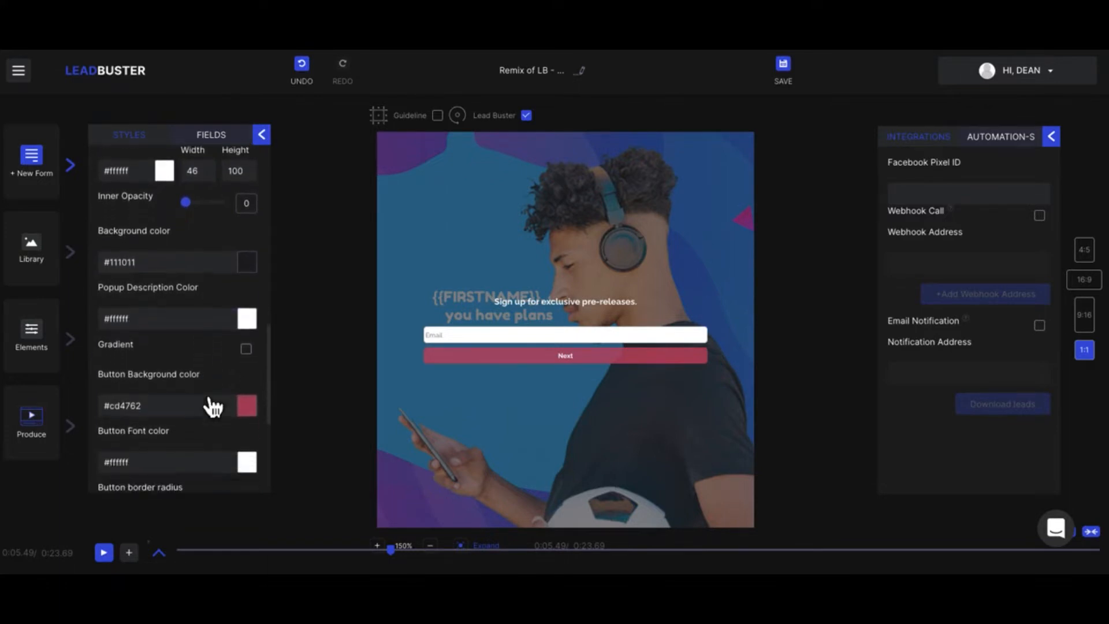
{"action": "scroll", "coordinate": [203, 391], "scroll_direction": "down", "scroll_amount": 4}
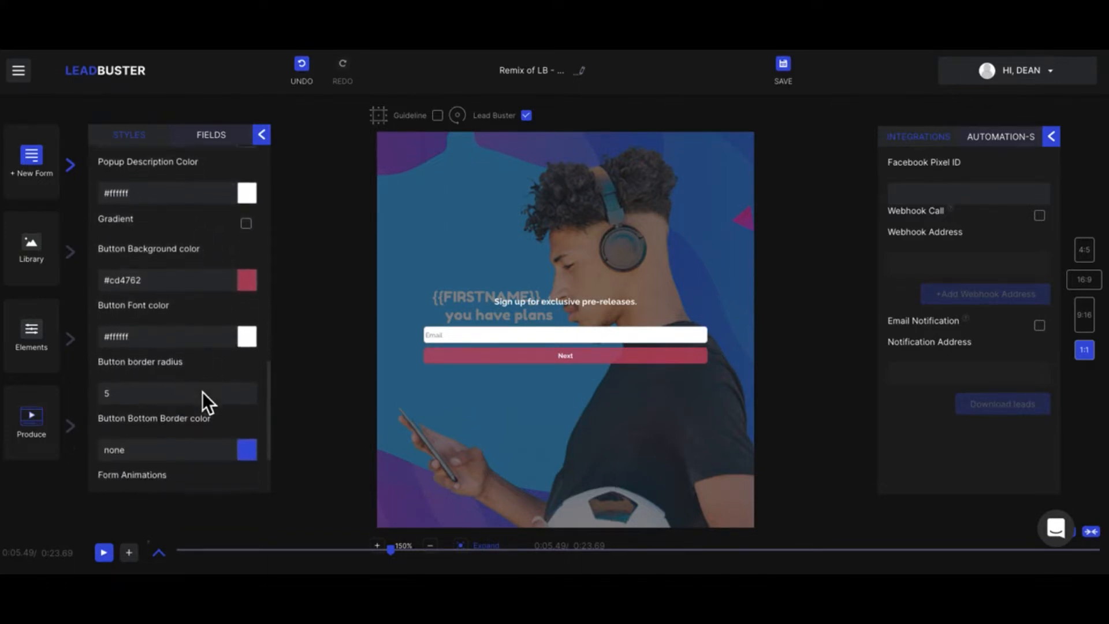
{"action": "scroll", "coordinate": [202, 392], "scroll_direction": "down", "scroll_amount": 2}
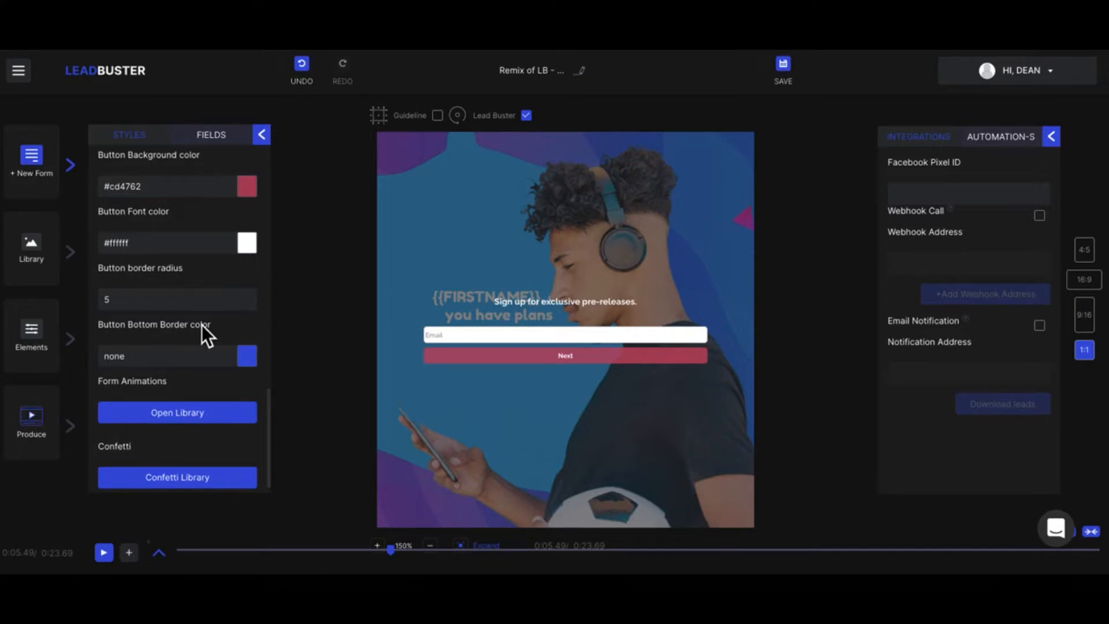
- Add Fade Out Up Big, Flip Out X, Fade Out Up, Flip Out Y, Light Speed Out and Rotate Out form animations and rewind to the start
{"action": "left_click", "coordinate": [198, 413]}
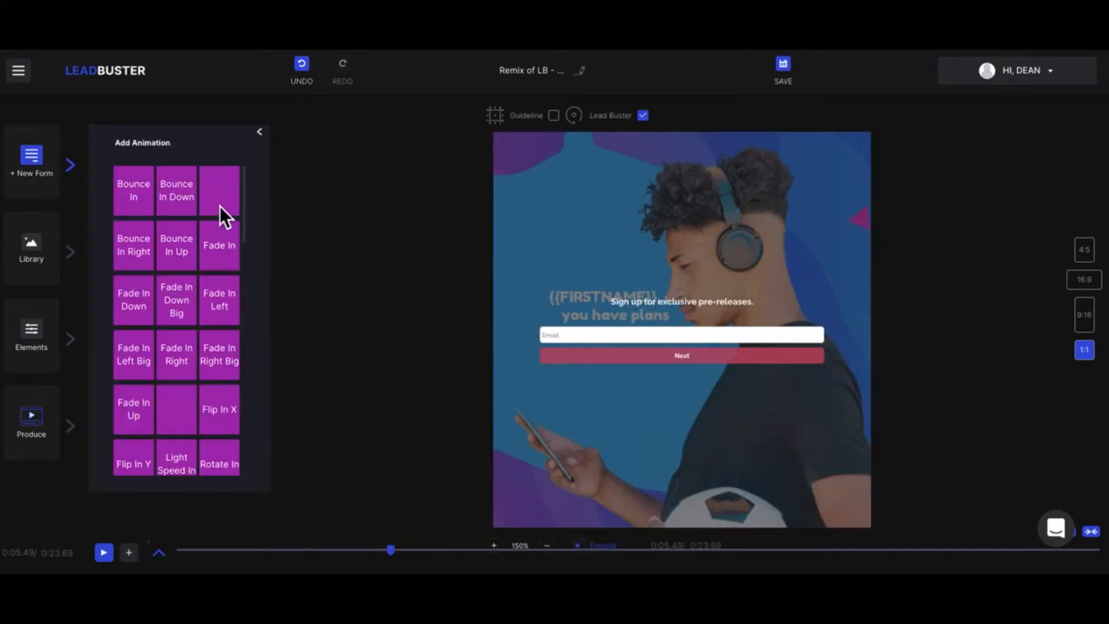
{"action": "scroll", "coordinate": [203, 412], "scroll_direction": "down", "scroll_amount": 20}
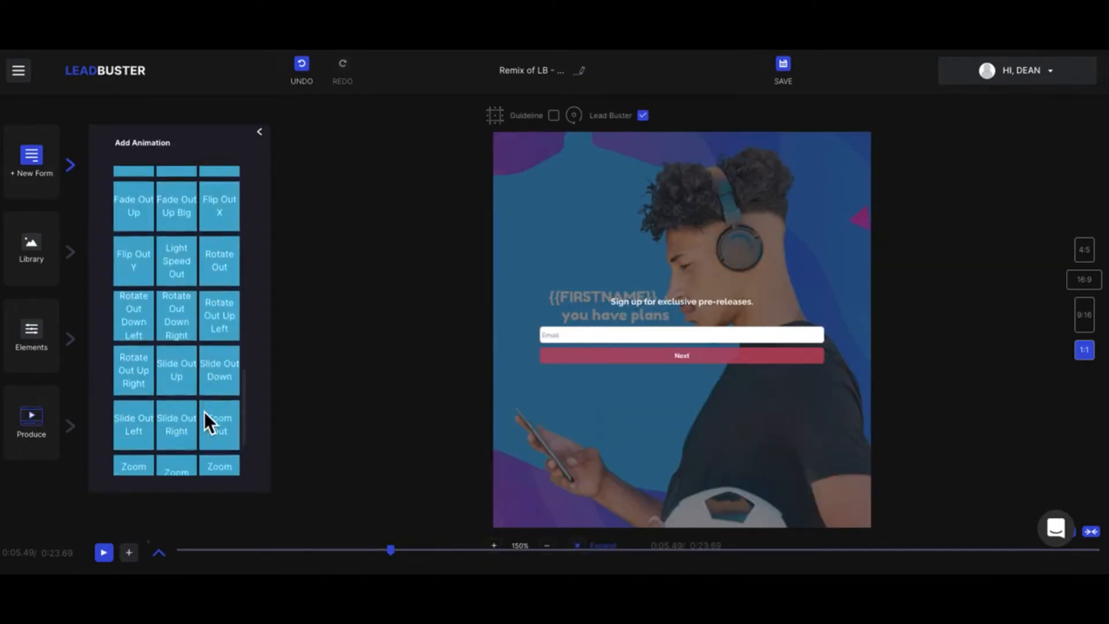
{"action": "scroll", "coordinate": [203, 408], "scroll_direction": "down", "scroll_amount": 2}
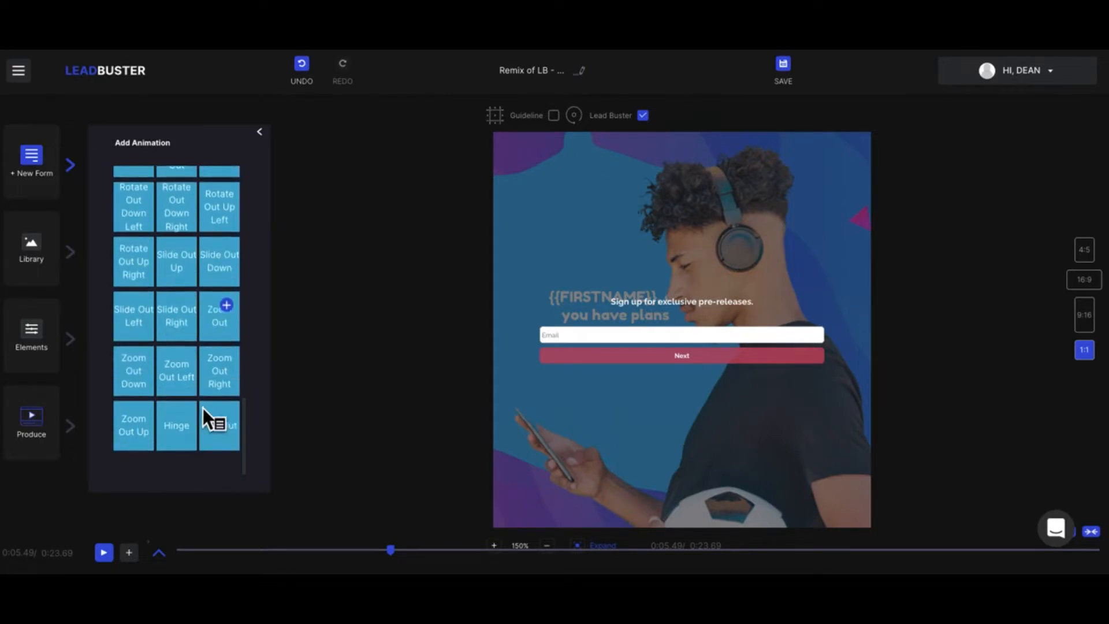
{"action": "scroll", "coordinate": [203, 408], "scroll_direction": "up", "scroll_amount": 2}
{"action": "scroll", "coordinate": [203, 408], "scroll_direction": "up", "scroll_amount": 3}
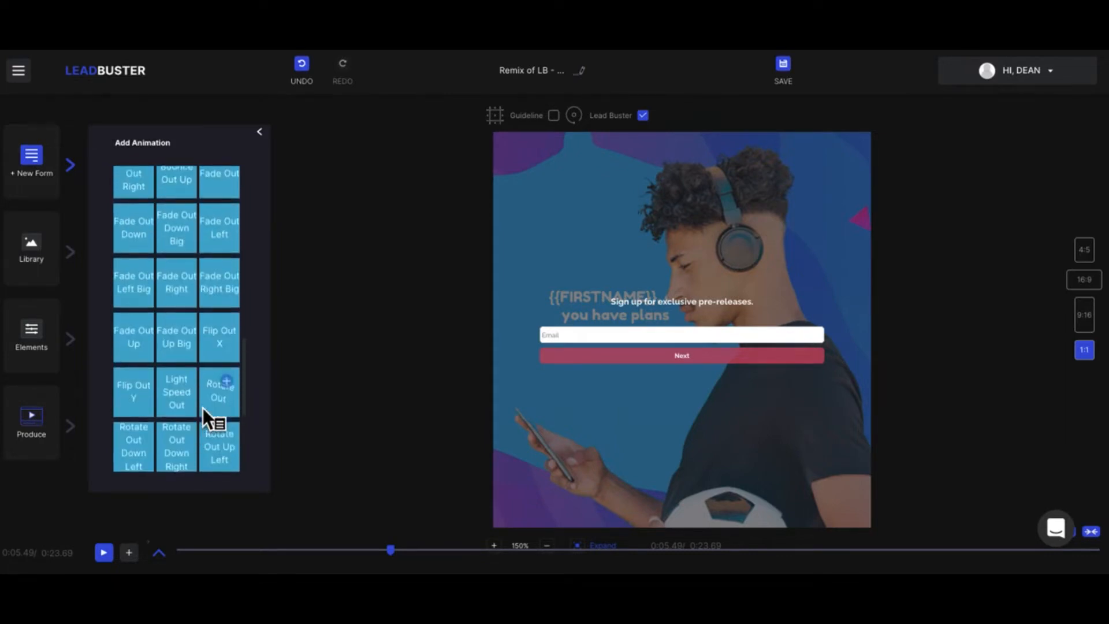
{"action": "left_click", "coordinate": [195, 353]}
{"action": "left_click", "coordinate": [233, 351]}
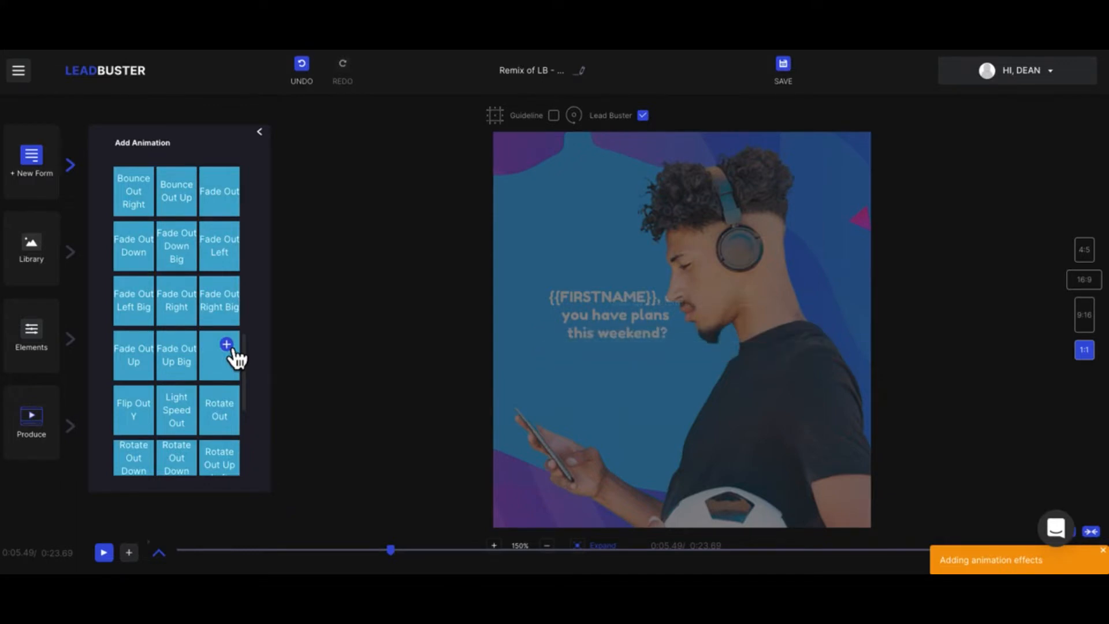
{"action": "left_click", "coordinate": [128, 360]}
{"action": "left_click", "coordinate": [149, 412]}
{"action": "left_click", "coordinate": [190, 406]}
{"action": "left_click", "coordinate": [233, 403]}
{"action": "left_click_drag", "start_coordinate": [408, 563], "coordinate": [173, 553]}
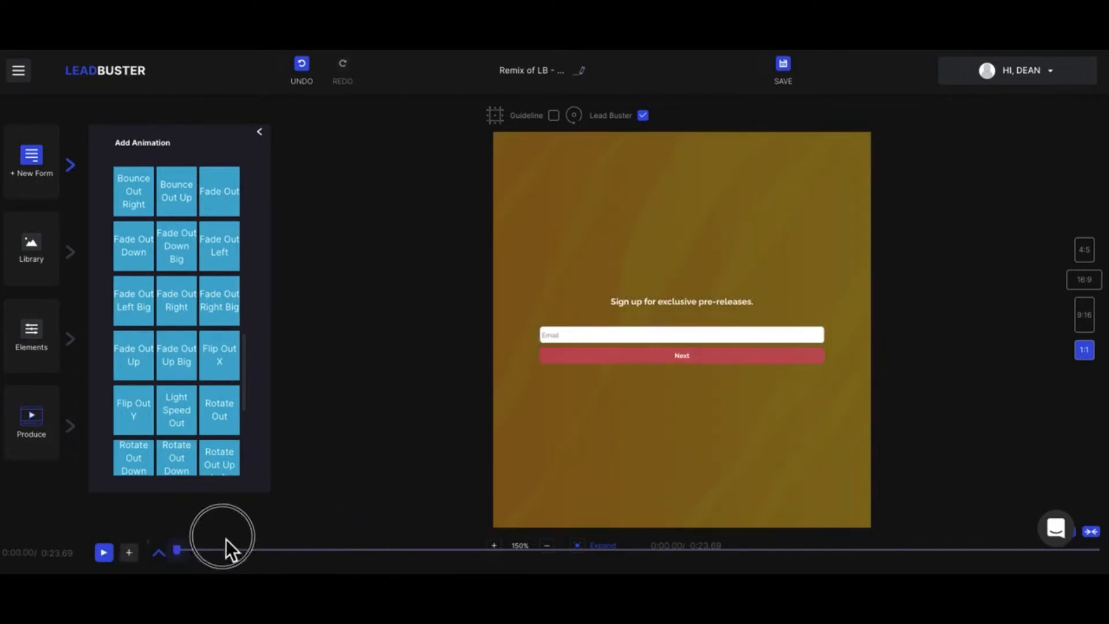
- Add the Animation 24 confetti to the form from the confetti library
{"action": "left_click", "coordinate": [261, 133]}
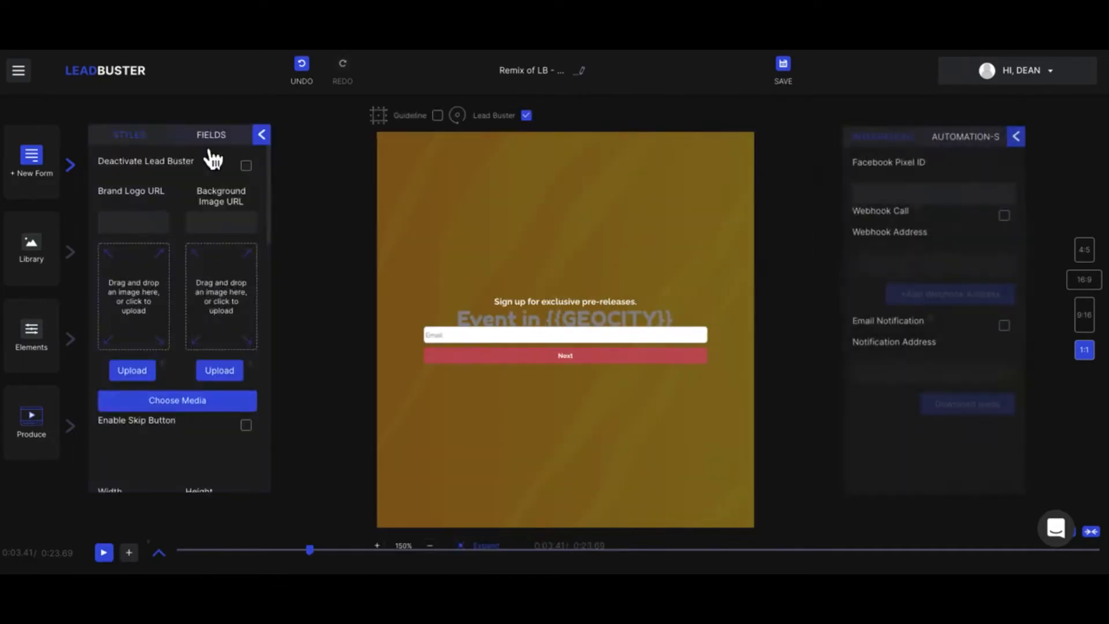
{"action": "scroll", "coordinate": [173, 380], "scroll_direction": "down", "scroll_amount": 8}
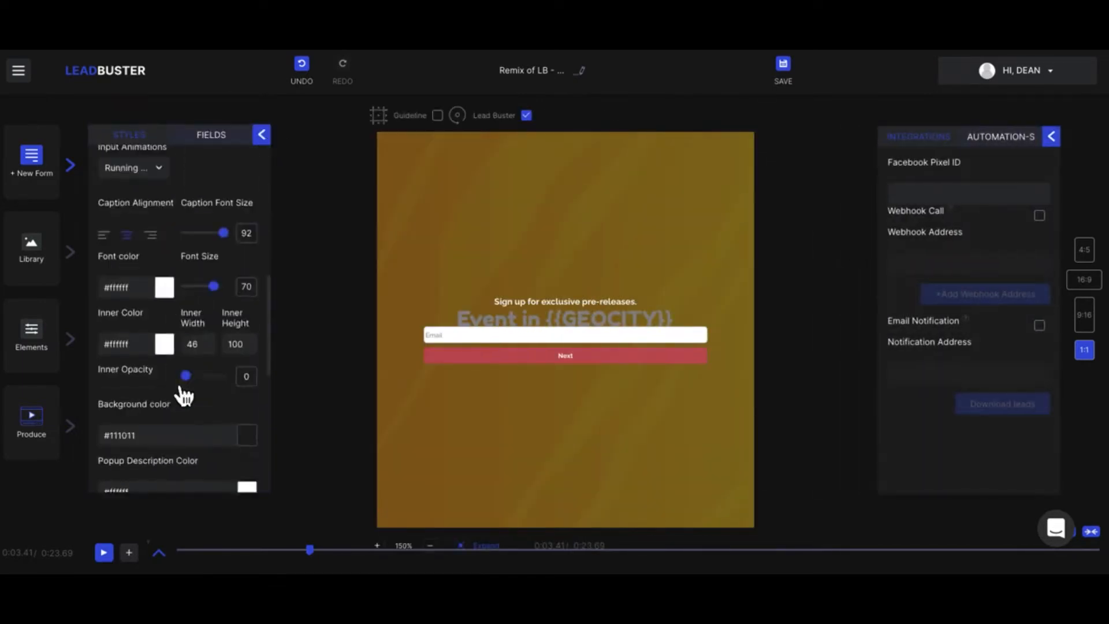
{"action": "scroll", "coordinate": [179, 390], "scroll_direction": "down", "scroll_amount": 8}
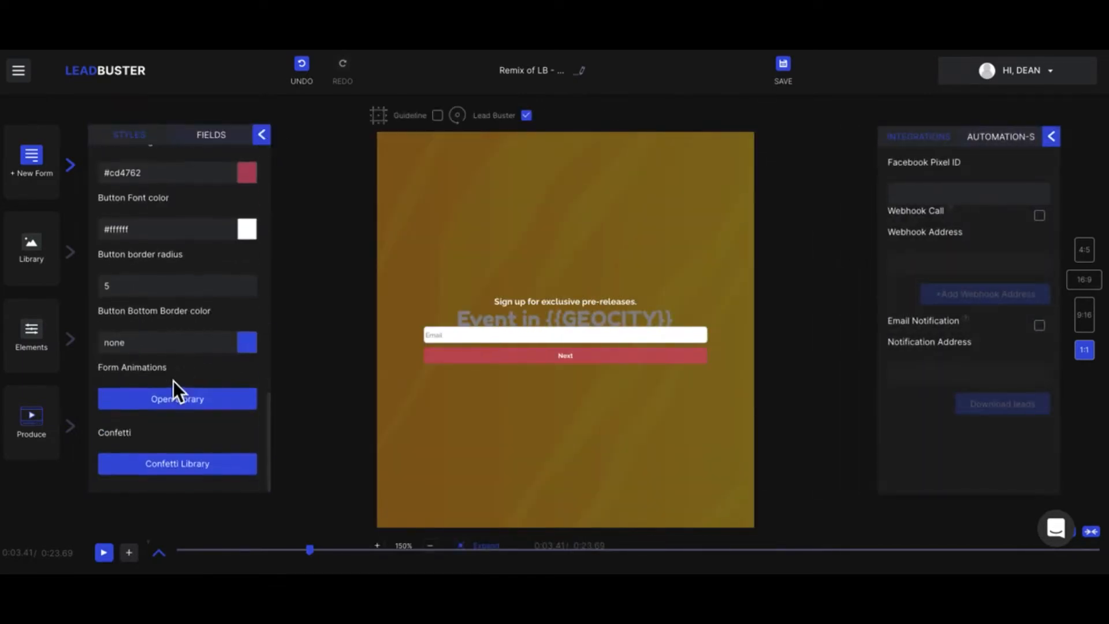
{"action": "left_click", "coordinate": [199, 472]}
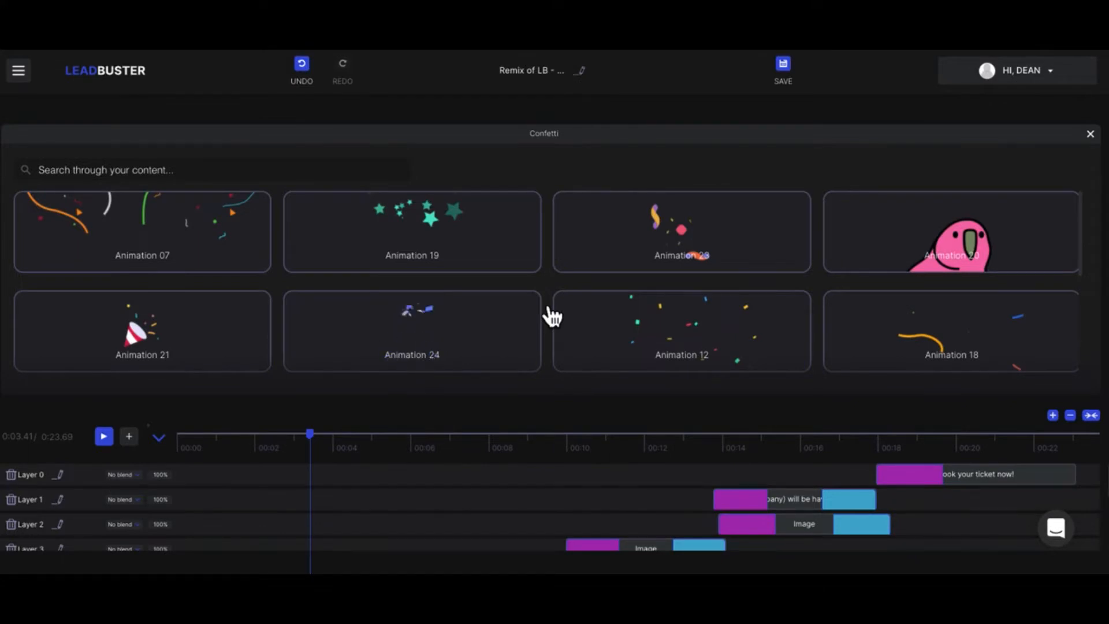
{"action": "left_click", "coordinate": [495, 324]}
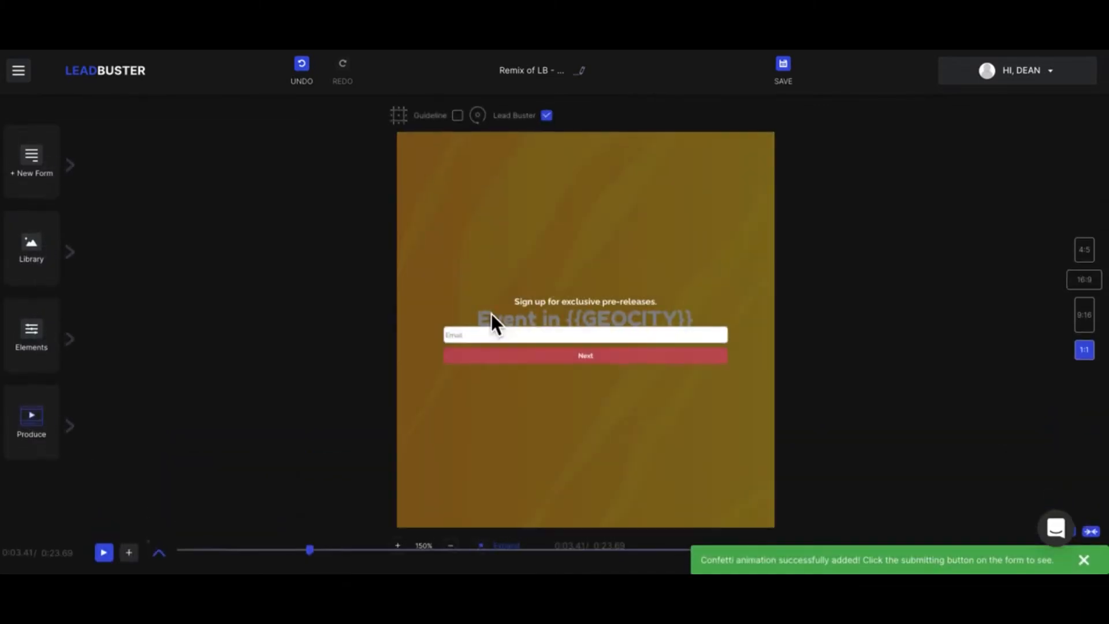
- Return the playhead to the start of the video and switch the canvas to 16:9
{"action": "left_click_drag", "start_coordinate": [312, 556], "coordinate": [175, 560]}
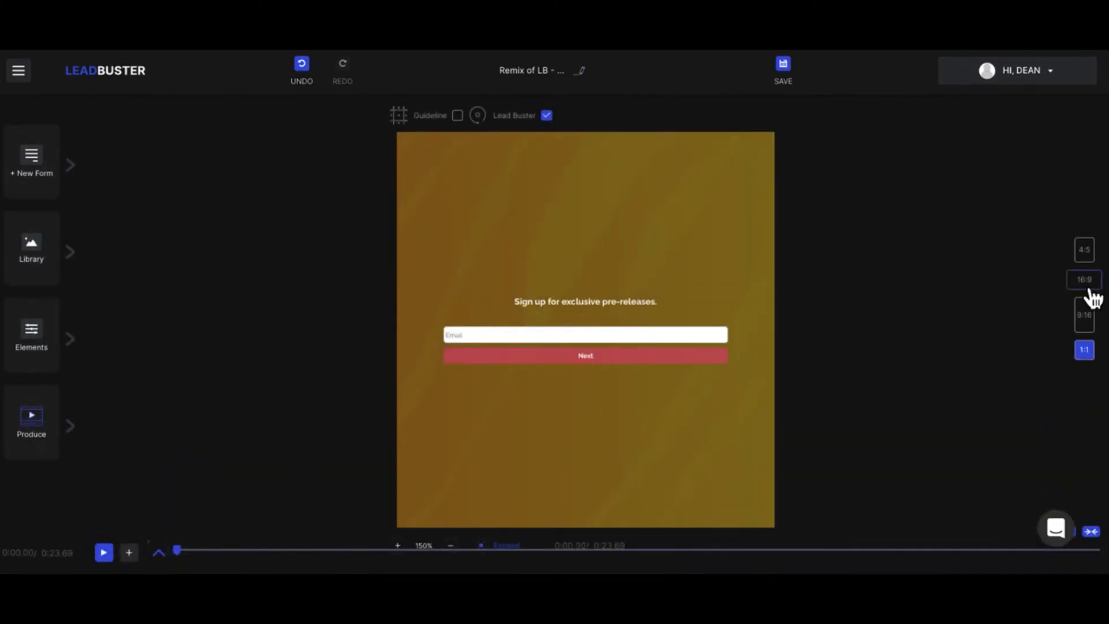
{"action": "left_click", "coordinate": [1084, 281]}
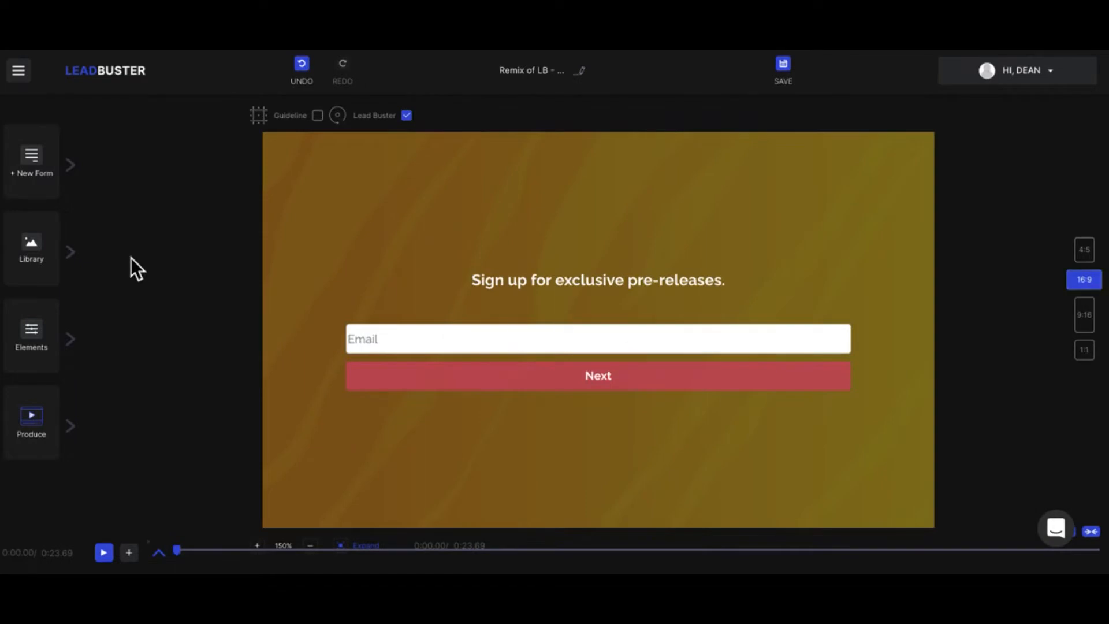
- Review the custom form's style settings, including button colors, animations and confetti, and bring up its field settings
{"action": "left_click", "coordinate": [74, 172]}
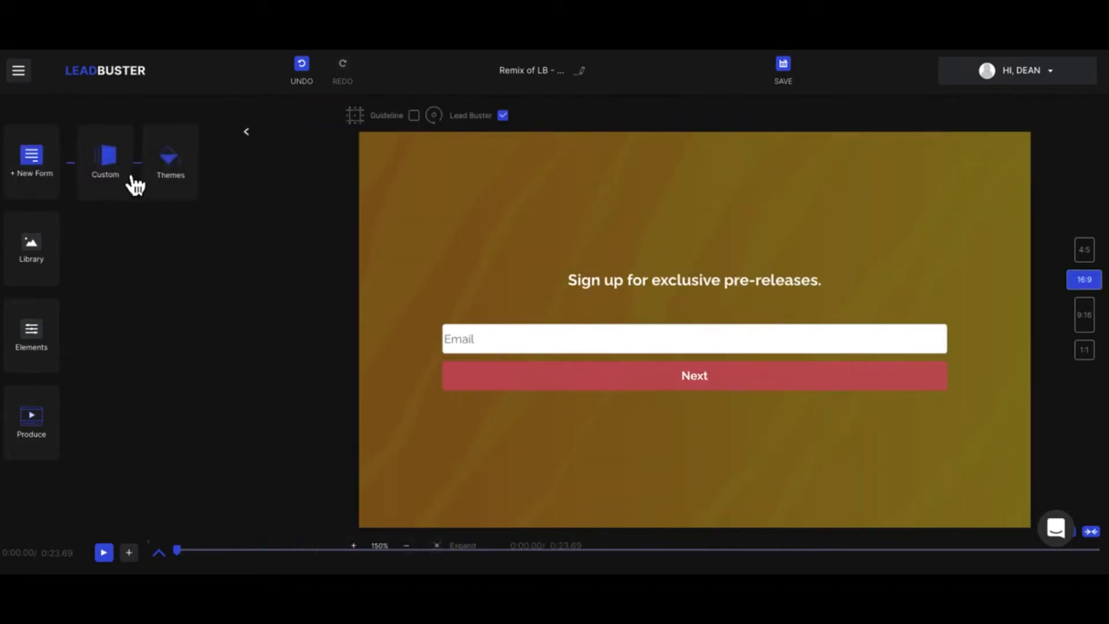
{"action": "left_click", "coordinate": [120, 173]}
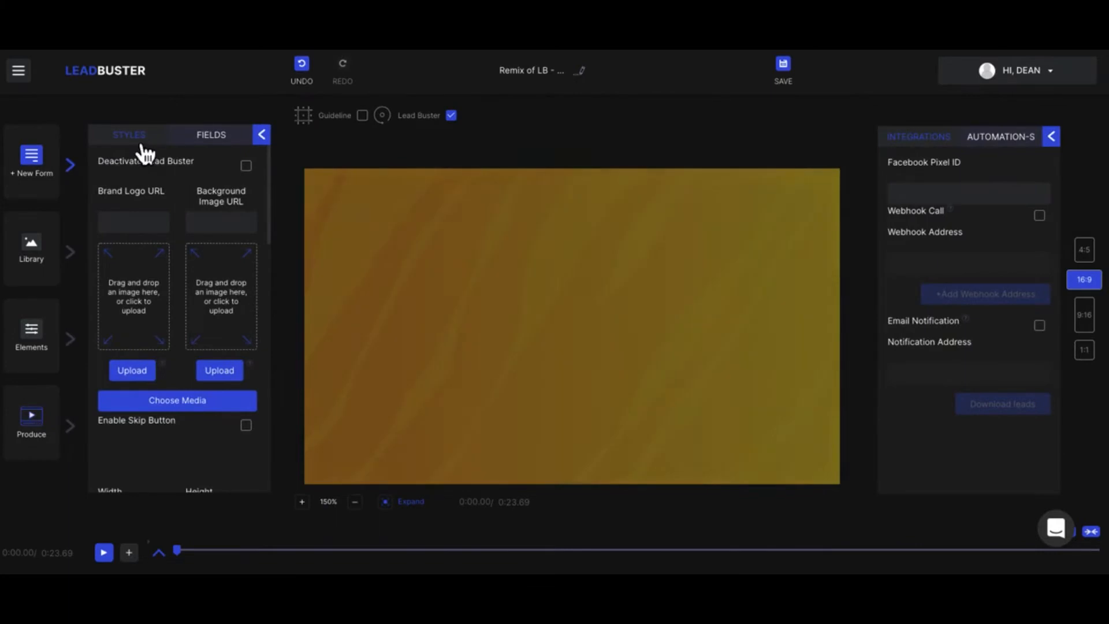
{"action": "scroll", "coordinate": [178, 363], "scroll_direction": "down", "scroll_amount": 10}
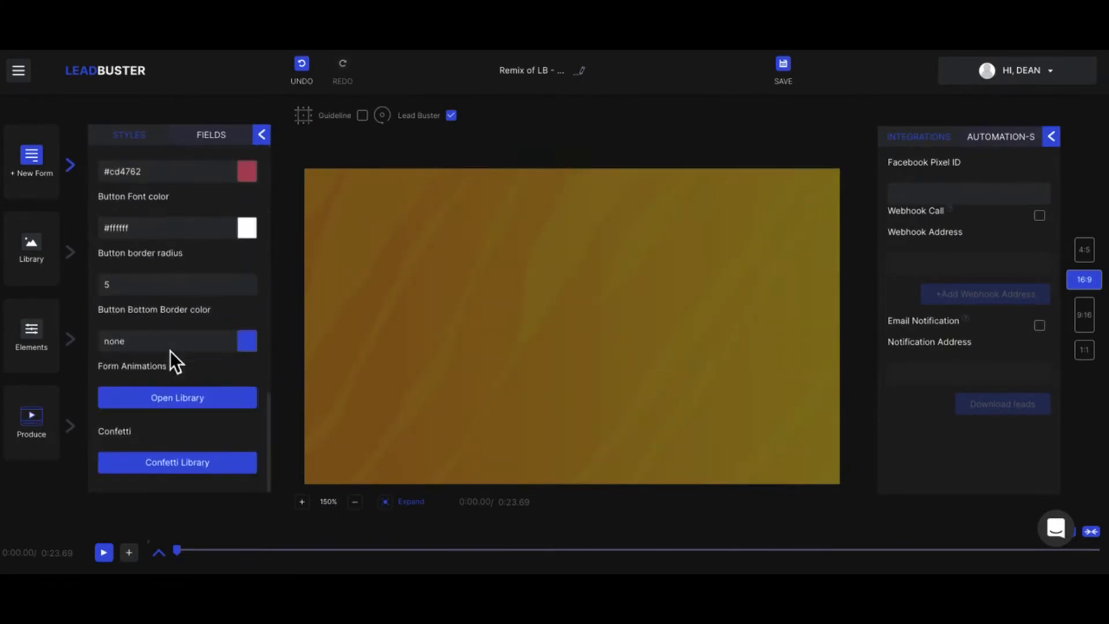
{"action": "left_click", "coordinate": [170, 347]}
{"action": "scroll", "coordinate": [171, 351], "scroll_direction": "up", "scroll_amount": 10}
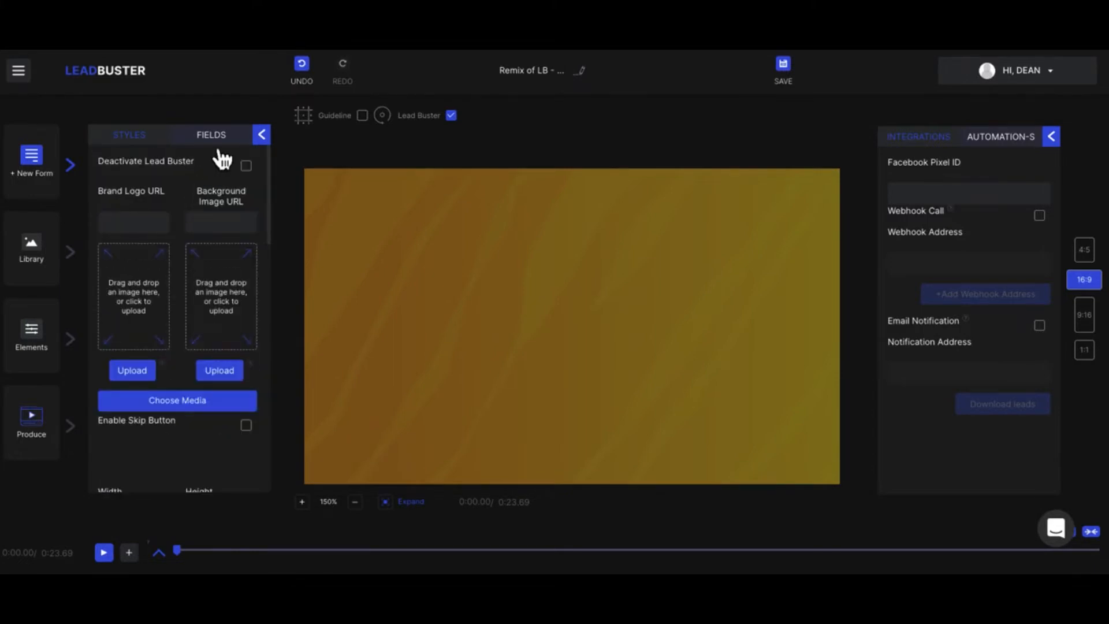
{"action": "left_click", "coordinate": [217, 144]}
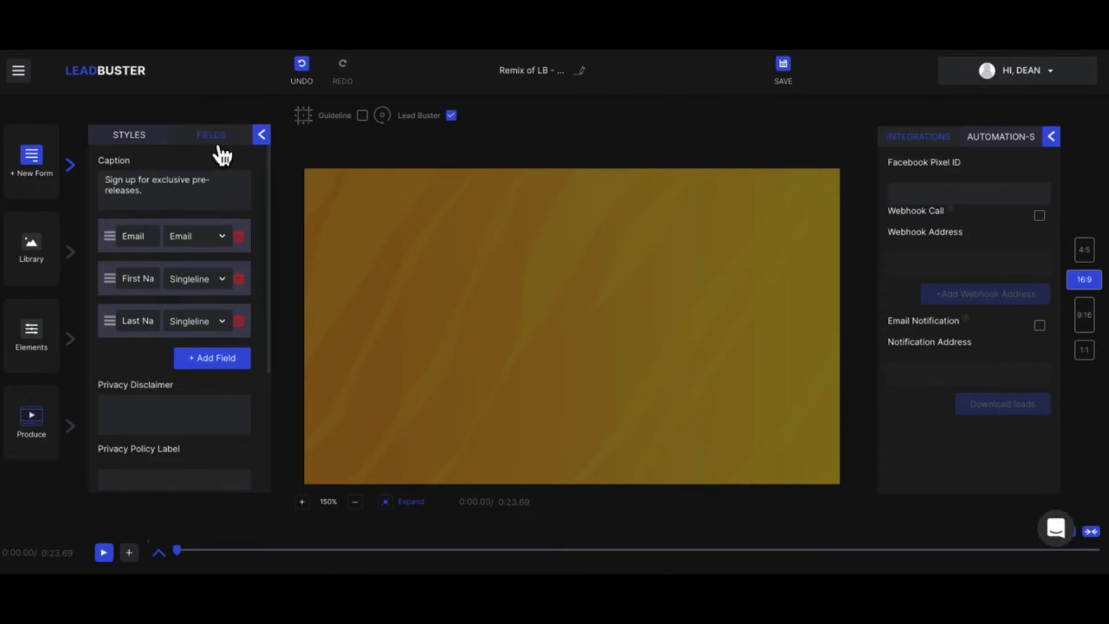
- Add two untitled single-line fields to the form and delete both of them
{"action": "left_click", "coordinate": [227, 361]}
{"action": "left_click", "coordinate": [227, 397]}
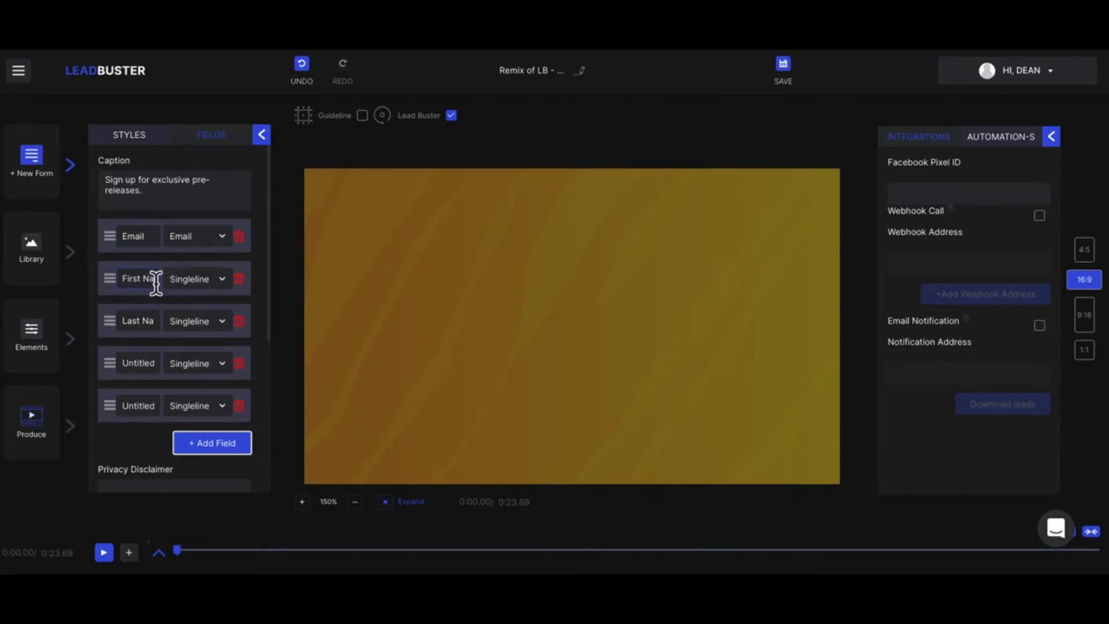
{"action": "left_click", "coordinate": [251, 373]}
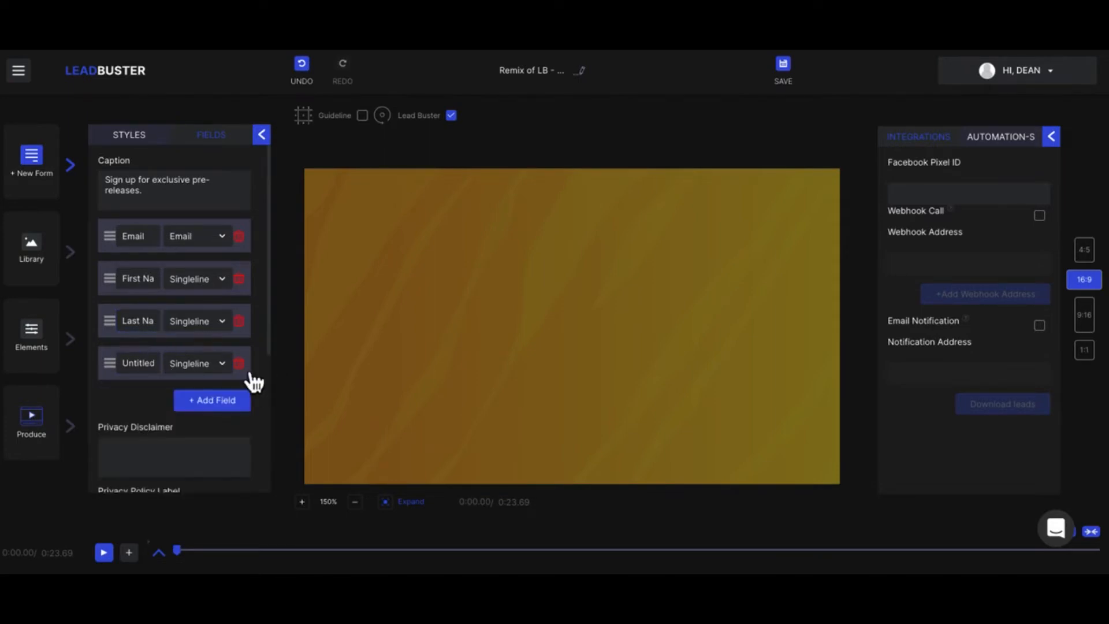
{"action": "left_click", "coordinate": [250, 373]}
- Review the form's Email field, privacy disclaimer and privacy policy label and link settings
{"action": "left_click", "coordinate": [136, 241]}
{"action": "scroll", "coordinate": [145, 360], "scroll_direction": "down", "scroll_amount": 2}
{"action": "left_click", "coordinate": [140, 309]}
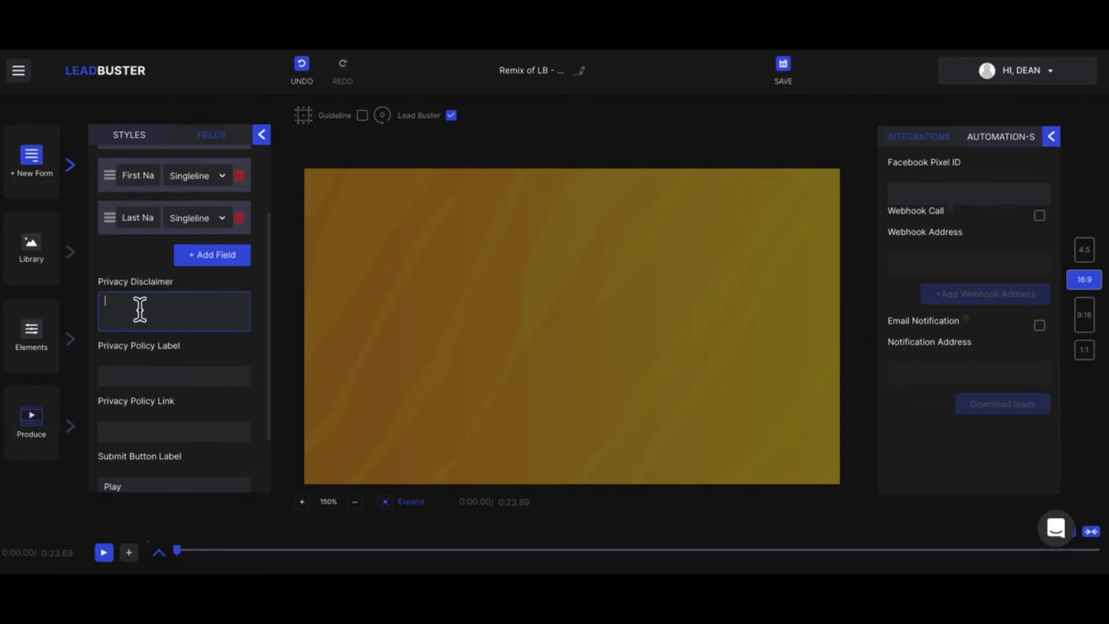
{"action": "left_click", "coordinate": [151, 377]}
{"action": "scroll", "coordinate": [149, 379], "scroll_direction": "down", "scroll_amount": 2}
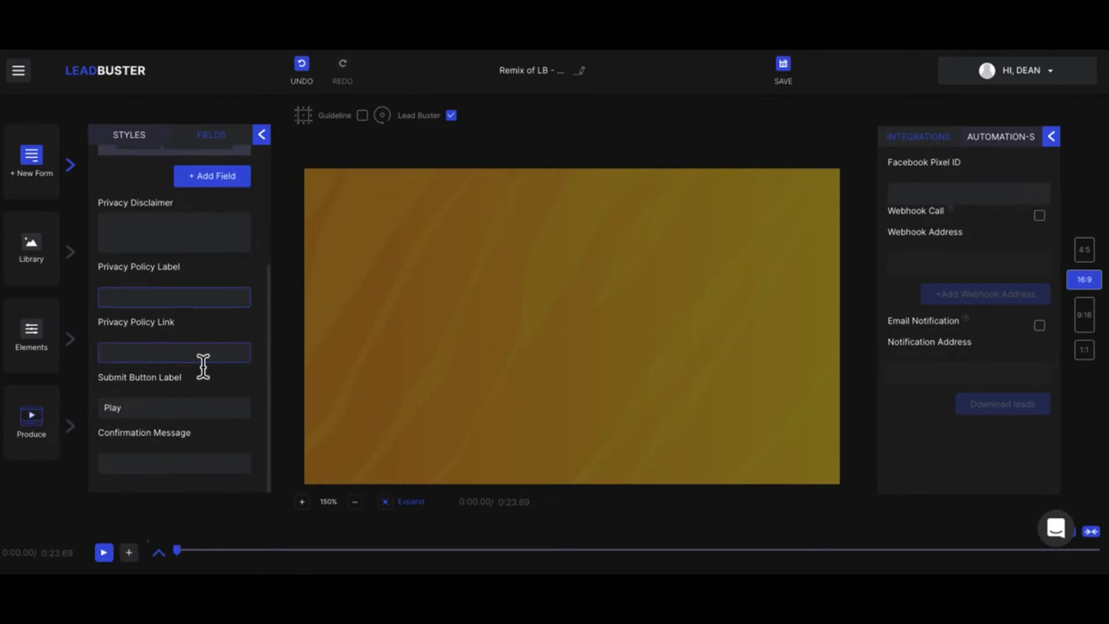
- Set the form's submit button label to "Get This Now", leave the confirmation message empty and close the form settings
{"action": "left_click", "coordinate": [138, 413]}
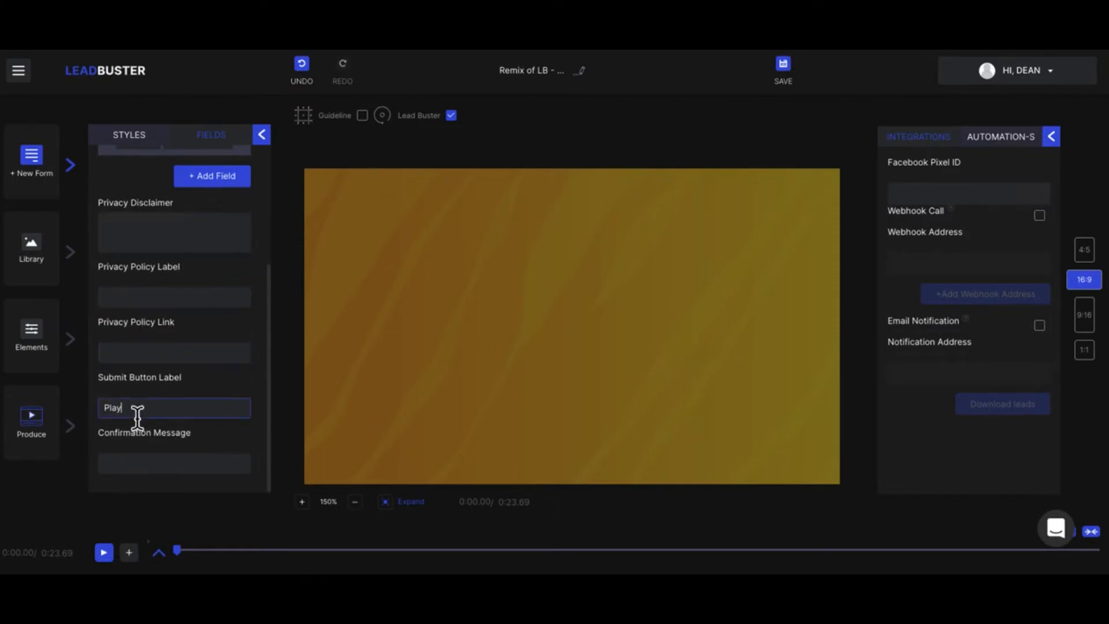
{"action": "key", "text": "BackSpace"}
{"action": "key", "text": "BackSpace"}
{"action": "key", "text": "BackSpace"}
{"action": "key", "text": "BackSpace"}
{"action": "type", "text": "Get This Now"}
{"action": "left_click", "coordinate": [151, 468]}
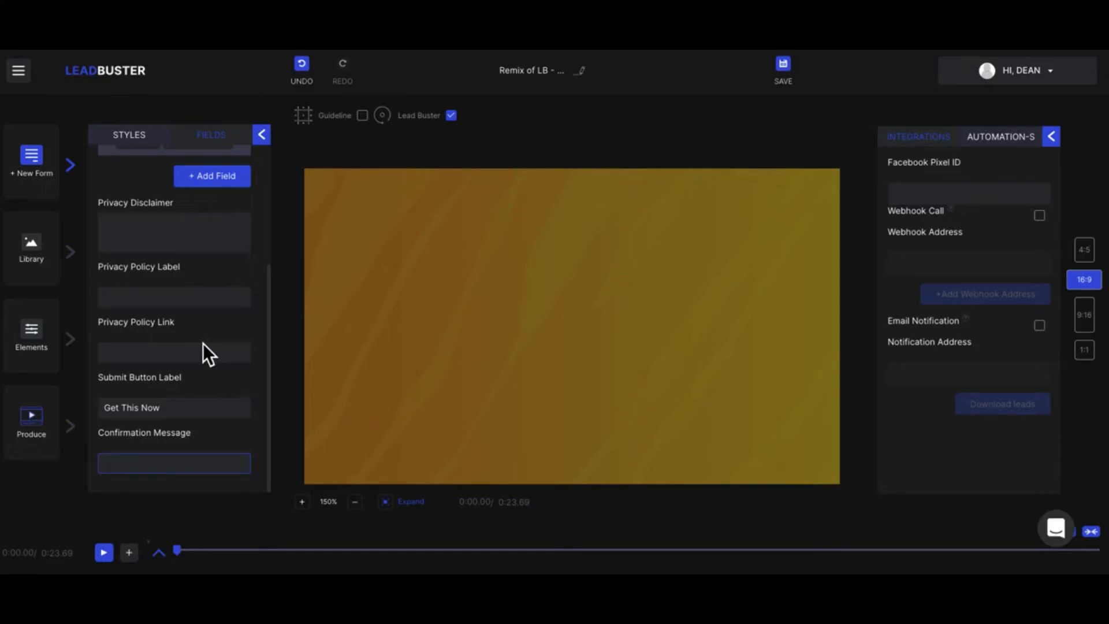
{"action": "scroll", "coordinate": [203, 343], "scroll_direction": "up", "scroll_amount": 3}
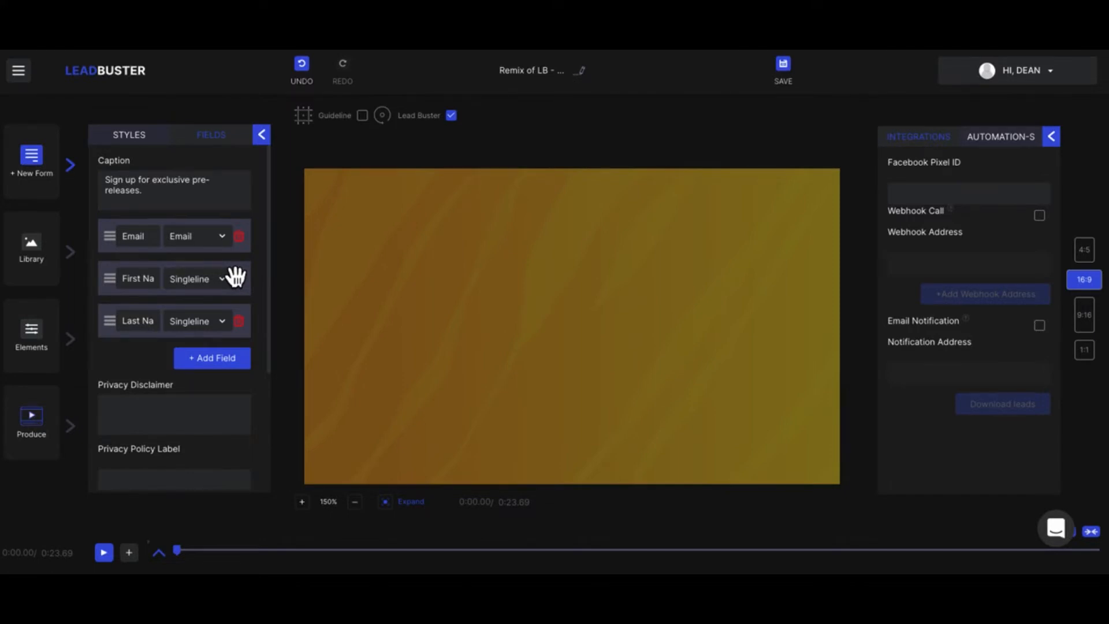
{"action": "left_click", "coordinate": [263, 135]}
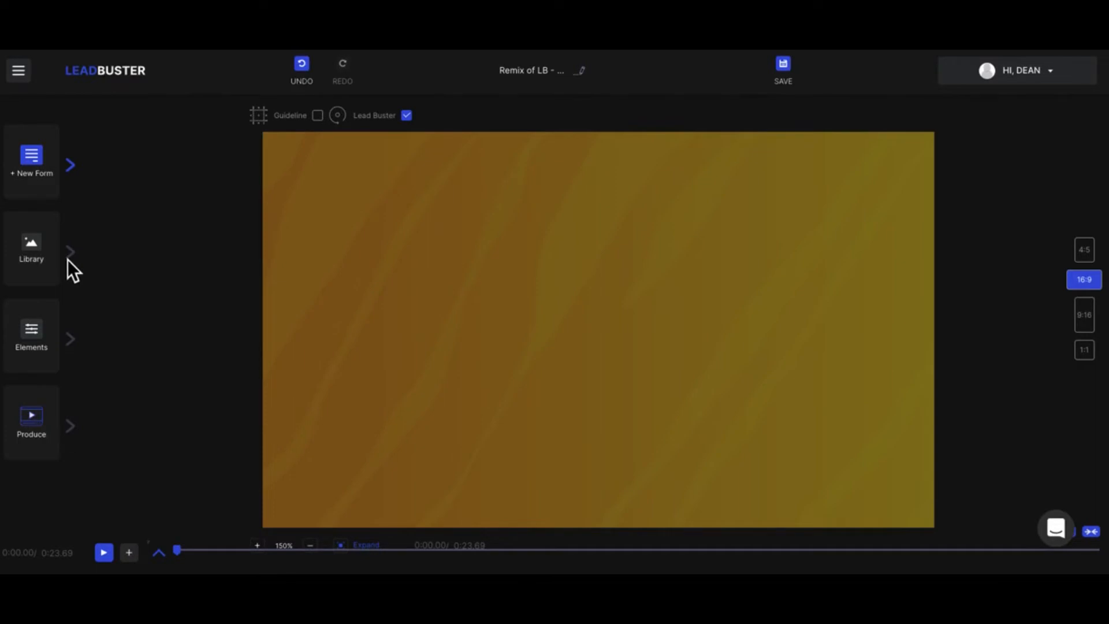
- Add a text element to the canvas and look through its link, animation and timing settings
{"action": "left_click", "coordinate": [74, 351]}
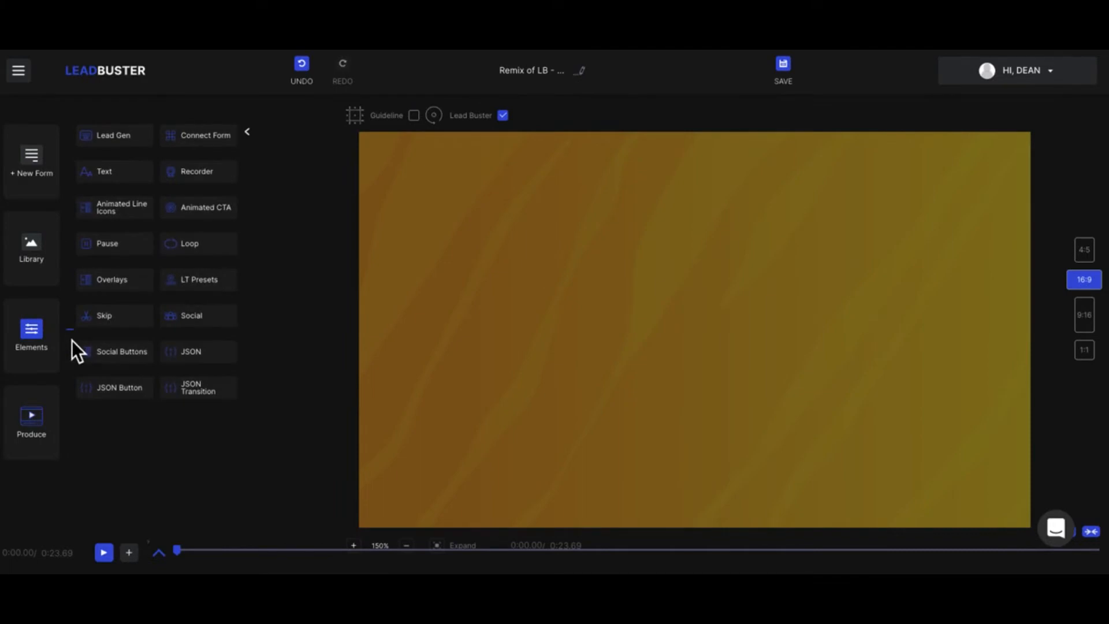
{"action": "left_click", "coordinate": [118, 185]}
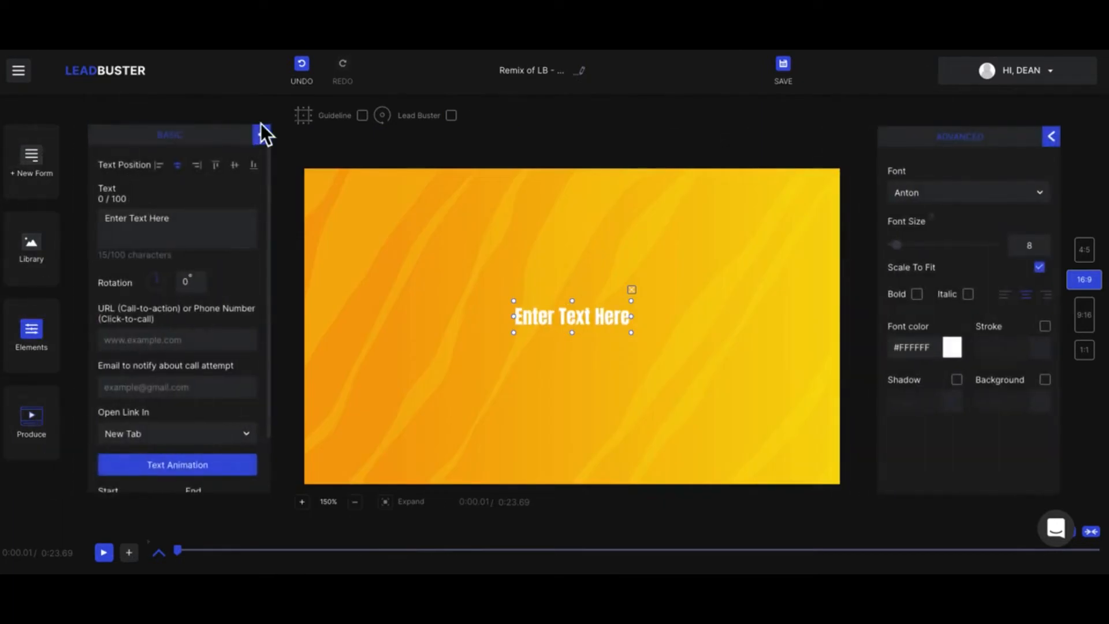
{"action": "scroll", "coordinate": [154, 314], "scroll_direction": "down", "scroll_amount": 2}
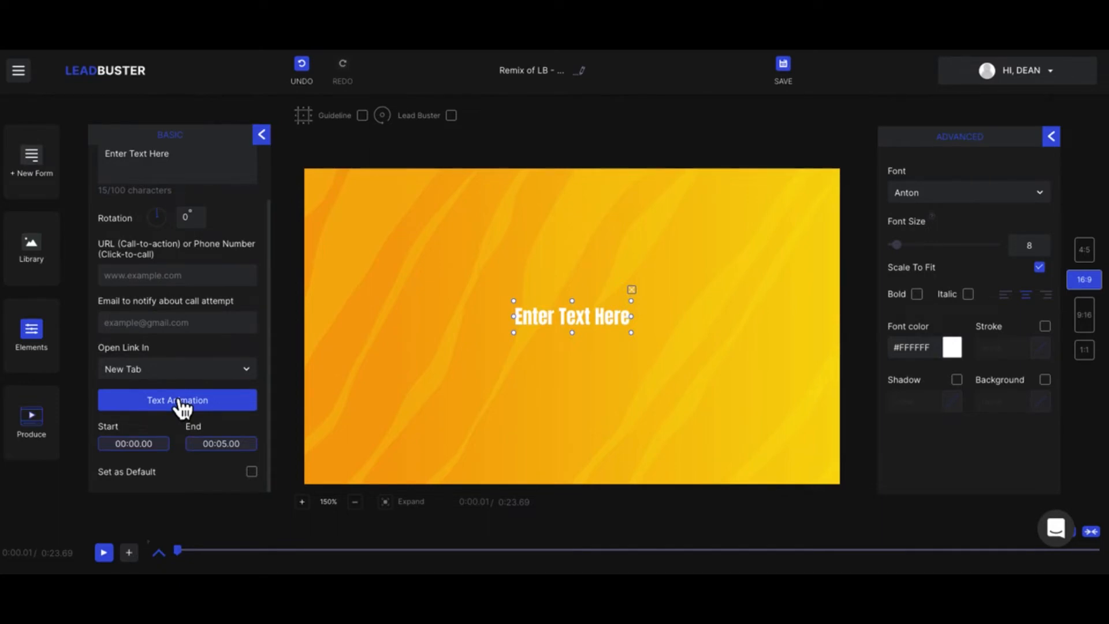
{"action": "left_click", "coordinate": [263, 137]}
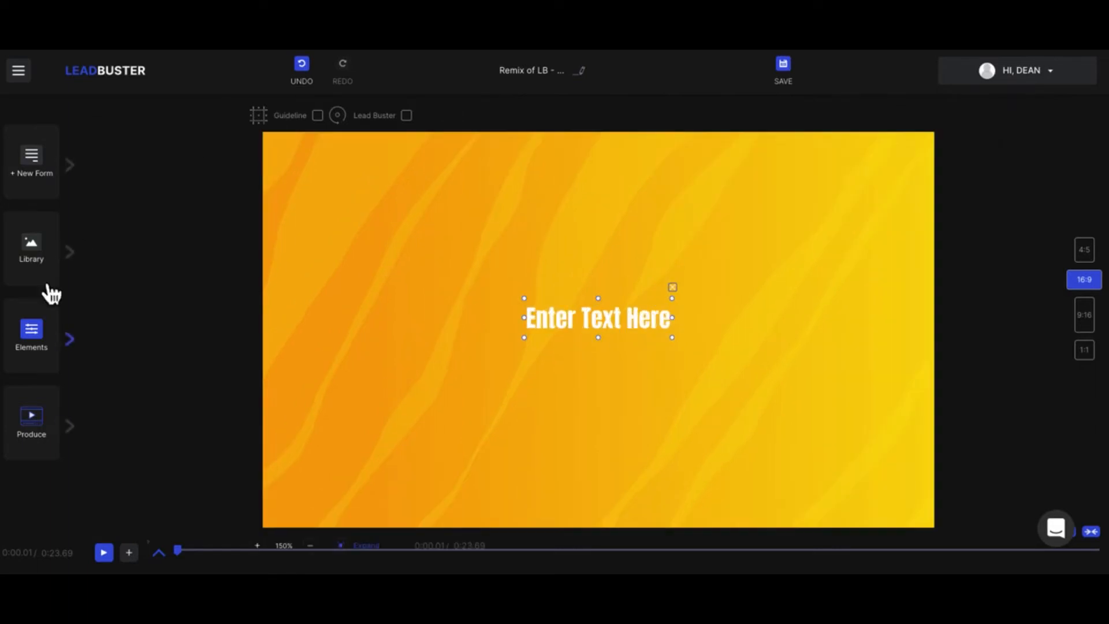
- Add the red Compare Now animated call-to-action to the canvas and dismiss the QuickTime Player alert
{"action": "left_click", "coordinate": [50, 334]}
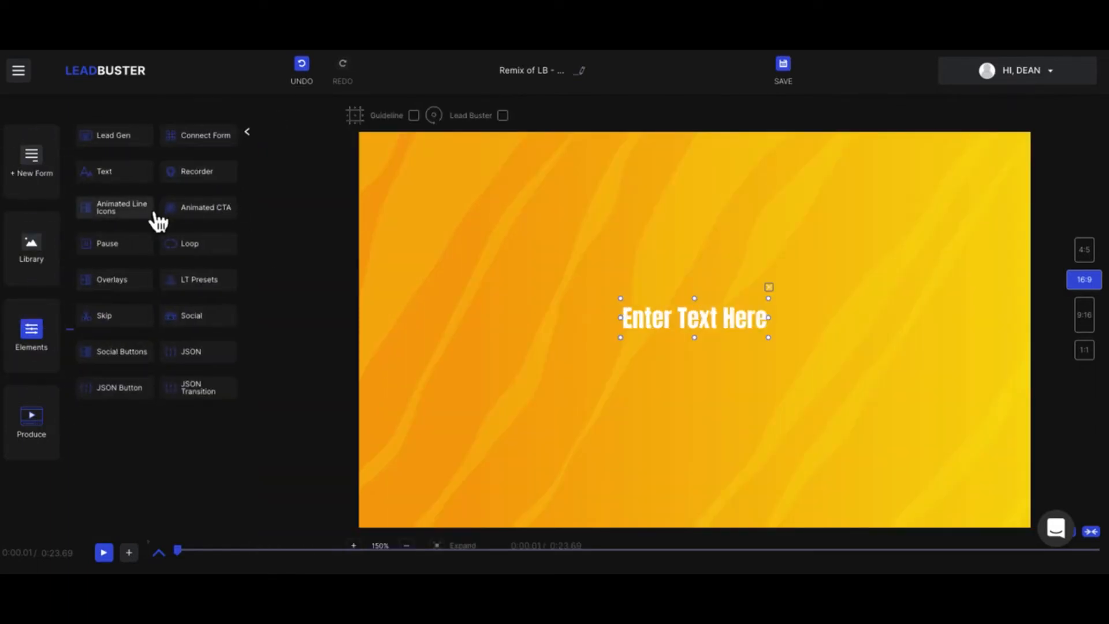
{"action": "left_click", "coordinate": [192, 216]}
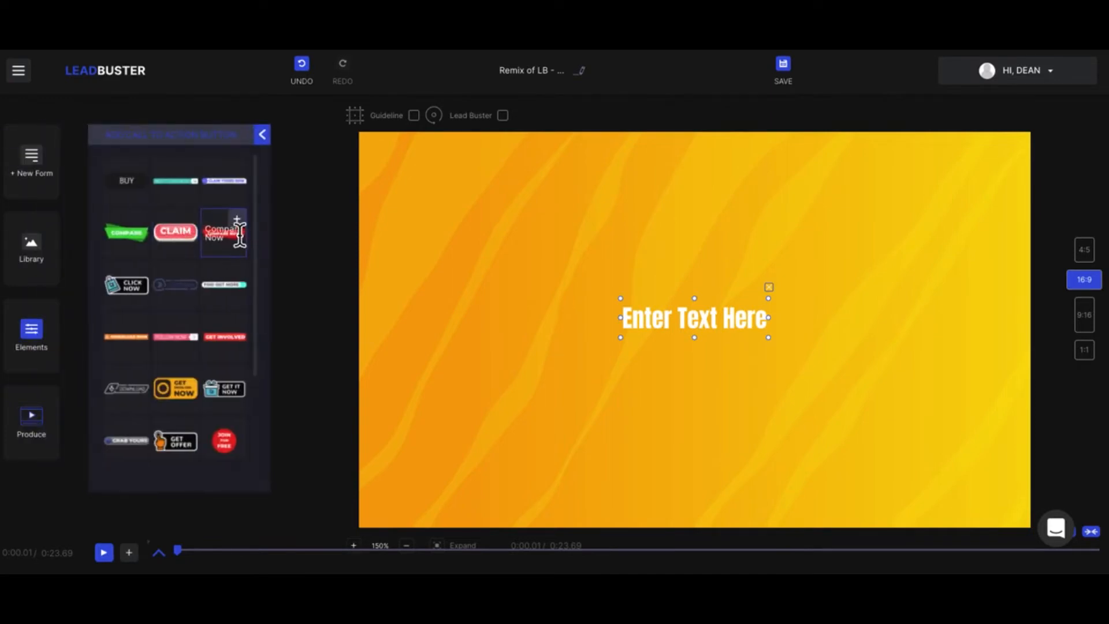
{"action": "left_click", "coordinate": [240, 221]}
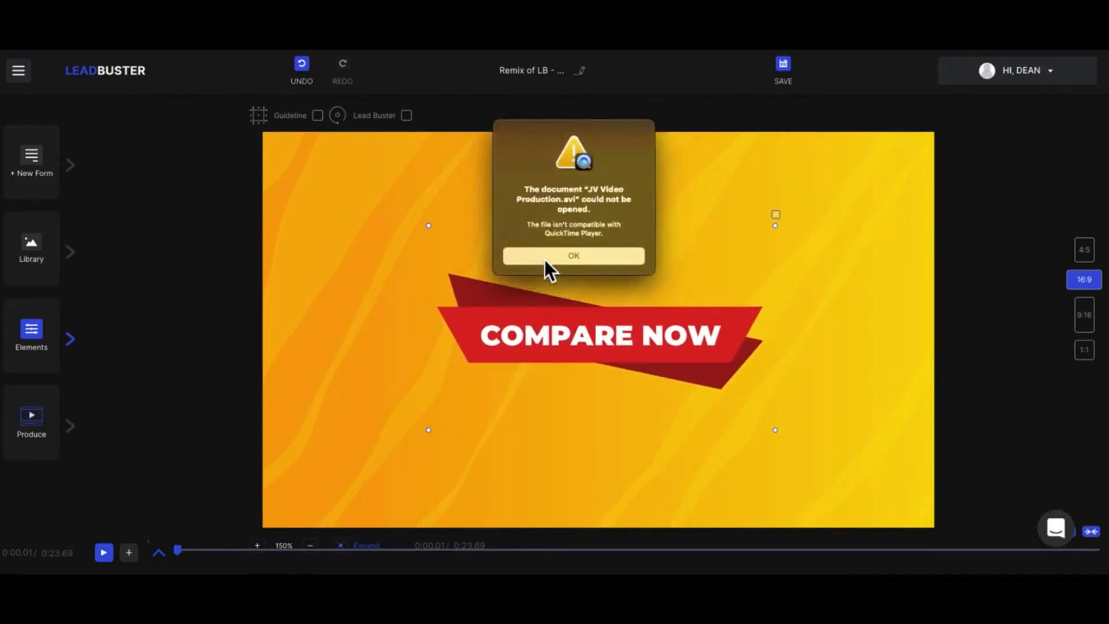
{"action": "left_click", "coordinate": [545, 259]}
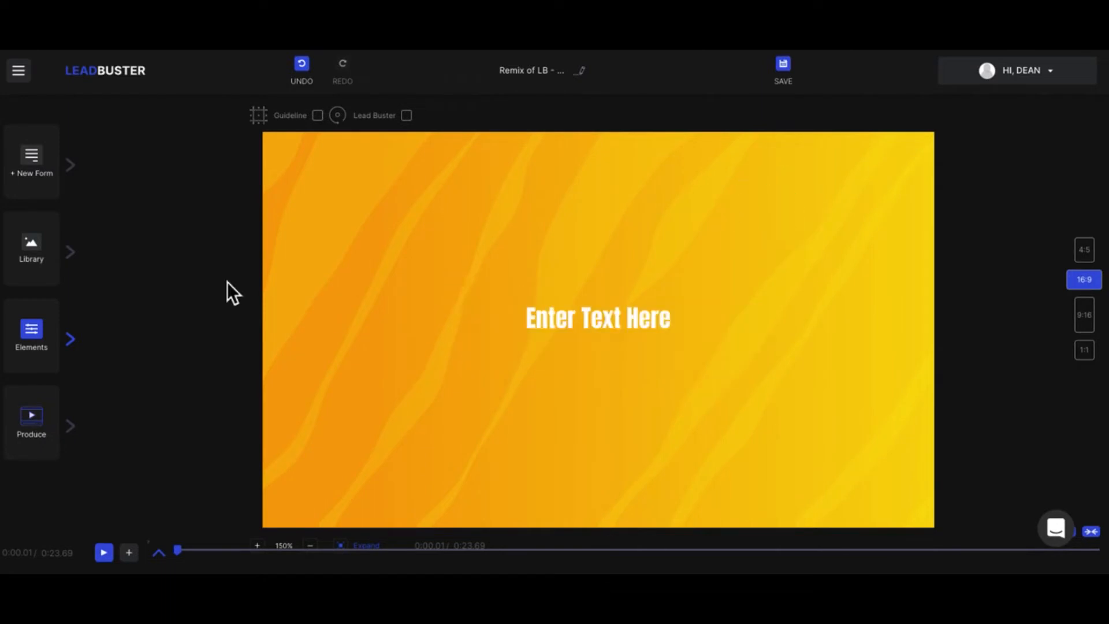
- Delete the "Enter Text Here" text element from the canvas
{"action": "left_click", "coordinate": [587, 317]}
{"action": "left_click", "coordinate": [36, 332]}
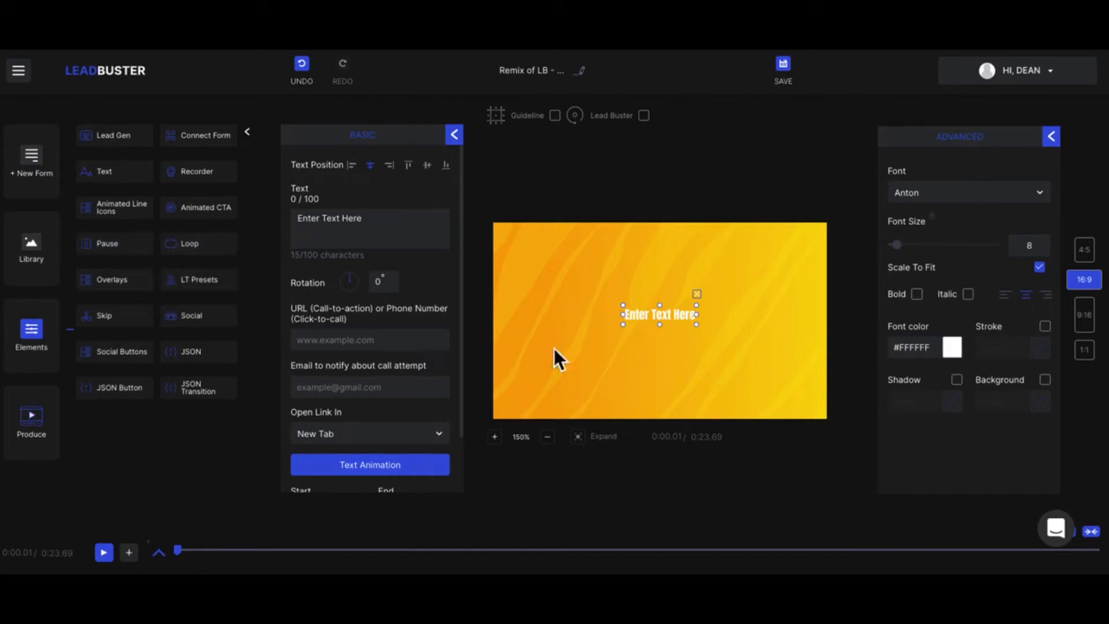
{"action": "left_click", "coordinate": [706, 301]}
- Add the single curved brush-stroke overlay to the video, recolor it to #1a0a0a and preview it briefly
{"action": "left_click", "coordinate": [129, 279]}
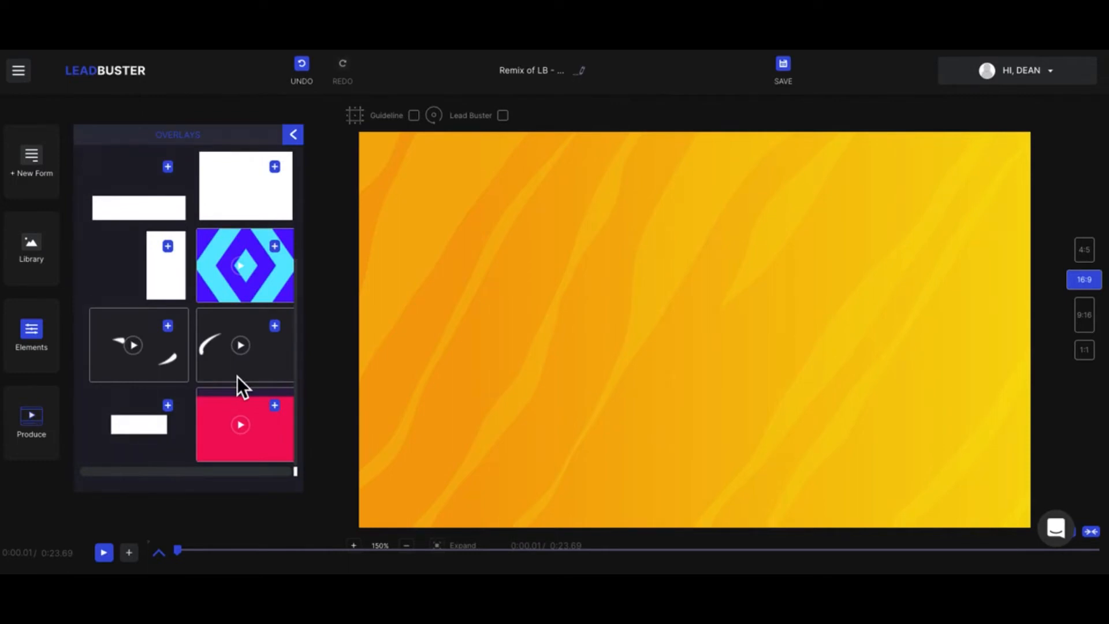
{"action": "left_click", "coordinate": [275, 326]}
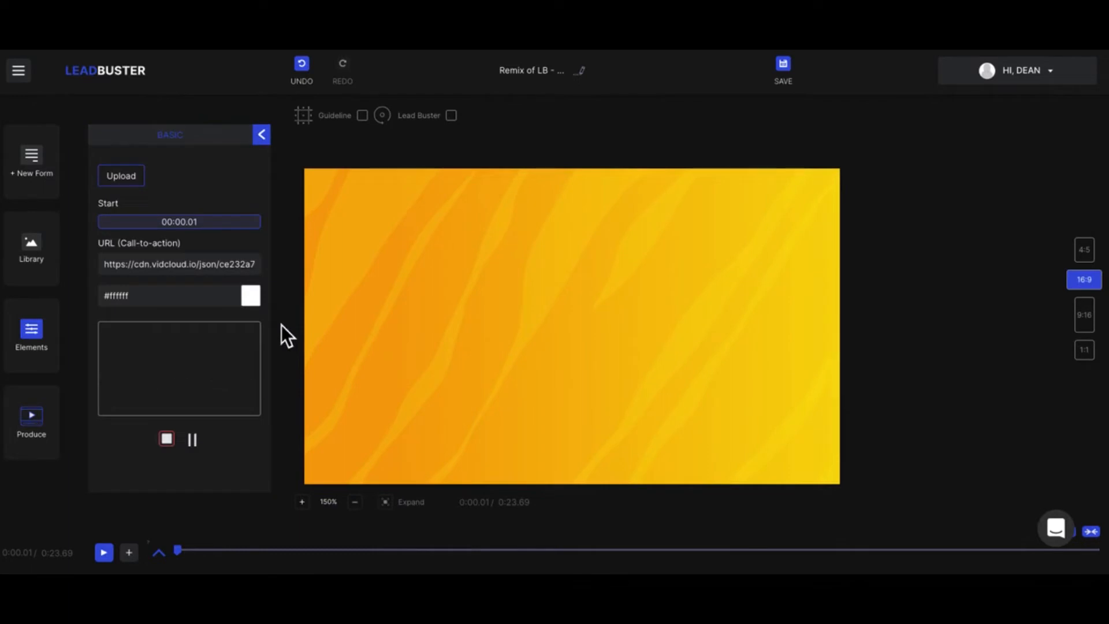
{"action": "left_click", "coordinate": [259, 299]}
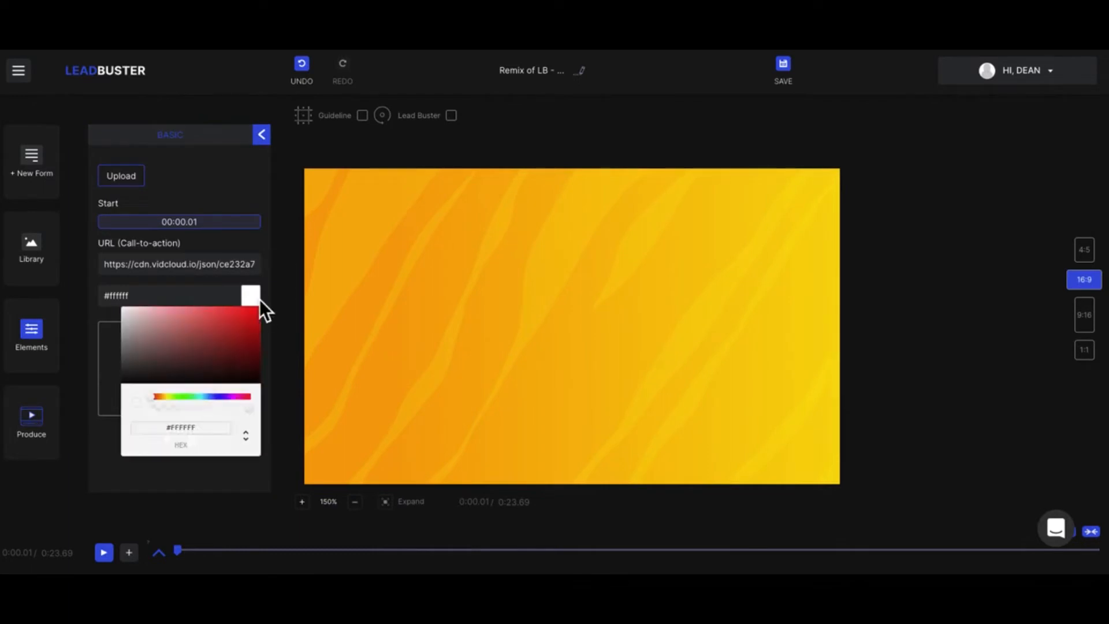
{"action": "left_click", "coordinate": [208, 376]}
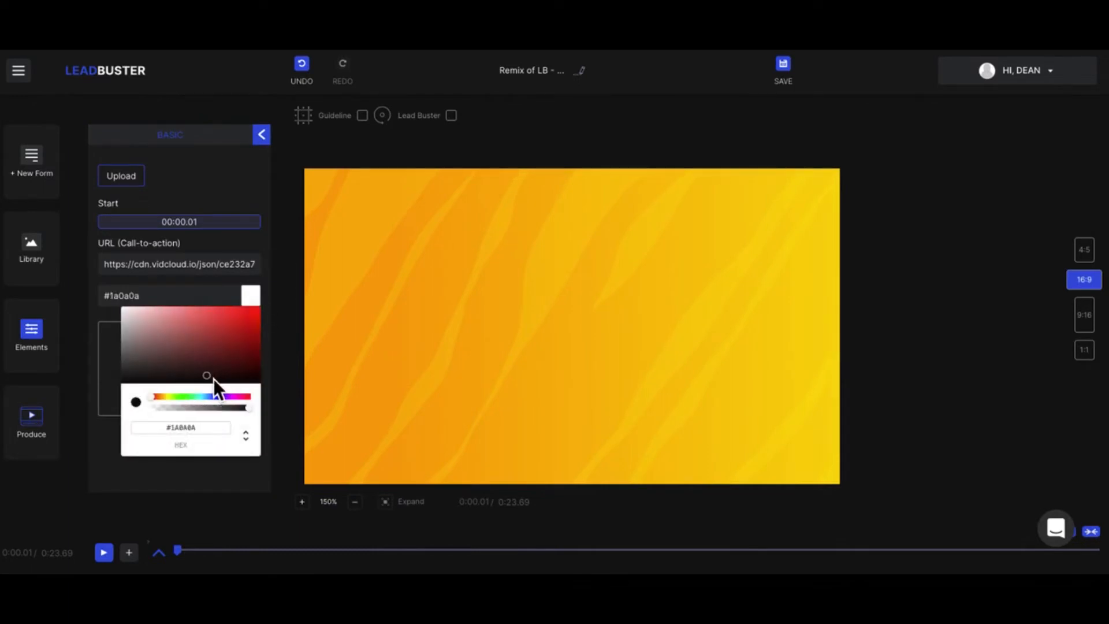
{"action": "left_click", "coordinate": [108, 391]}
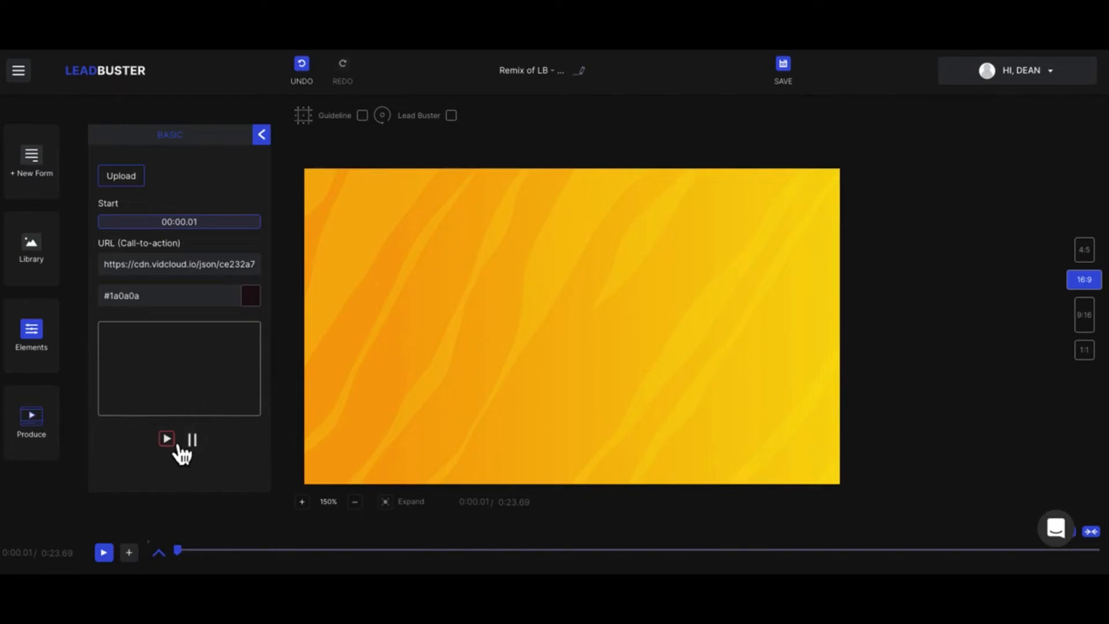
{"action": "left_click", "coordinate": [115, 555]}
{"action": "left_click", "coordinate": [116, 556]}
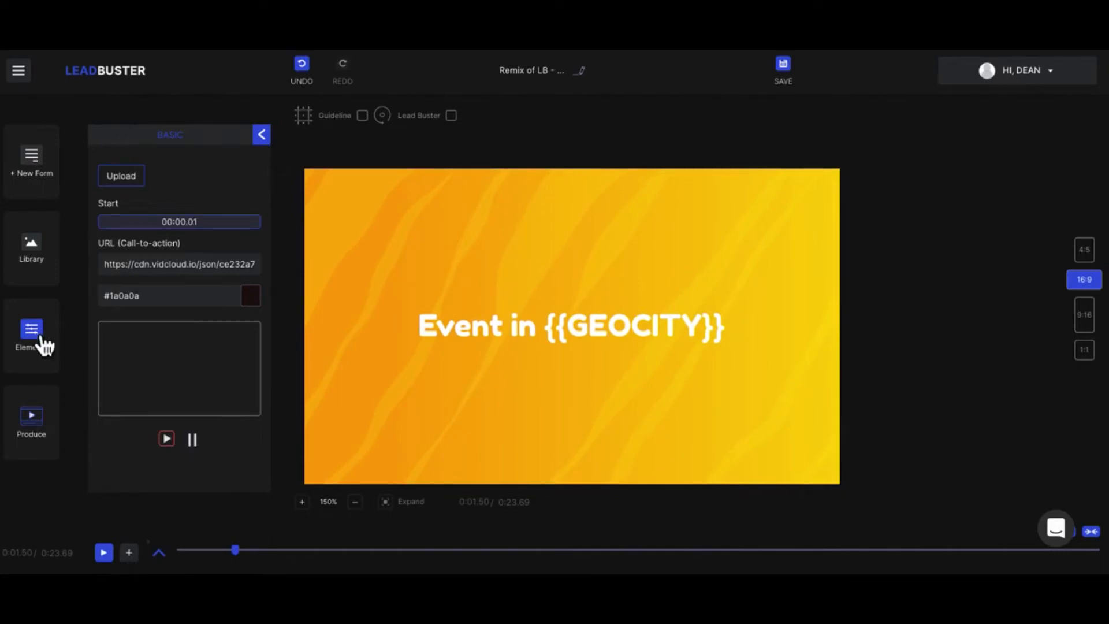
- Add the lower-third preset with "Your First" and "Text" lettering on a white lightning-bolt shape
{"action": "left_click", "coordinate": [35, 334]}
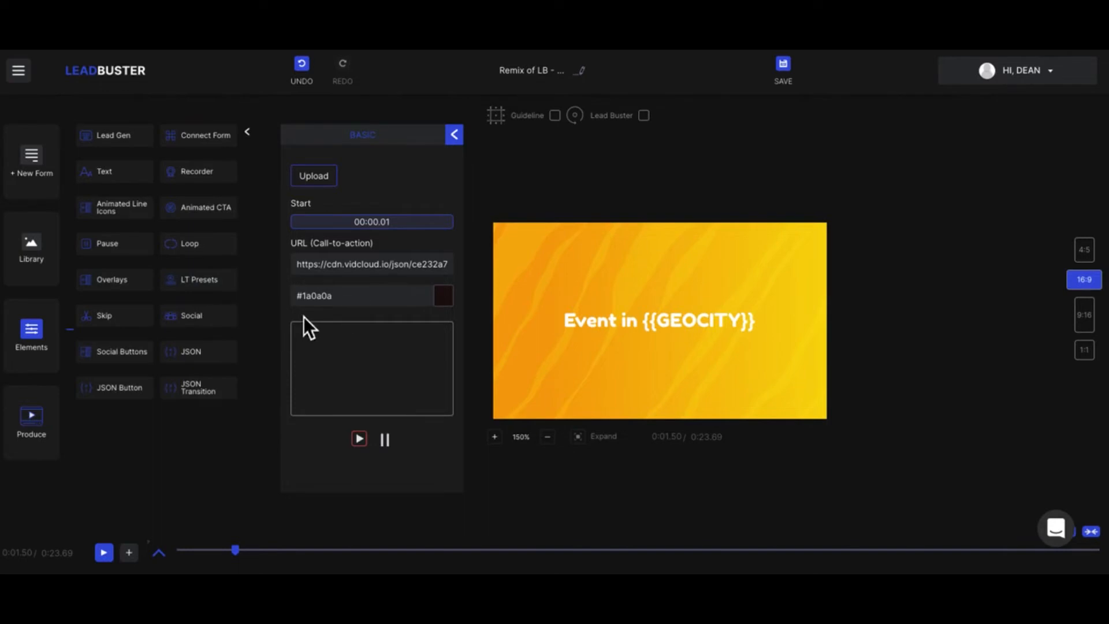
{"action": "left_click", "coordinate": [191, 280]}
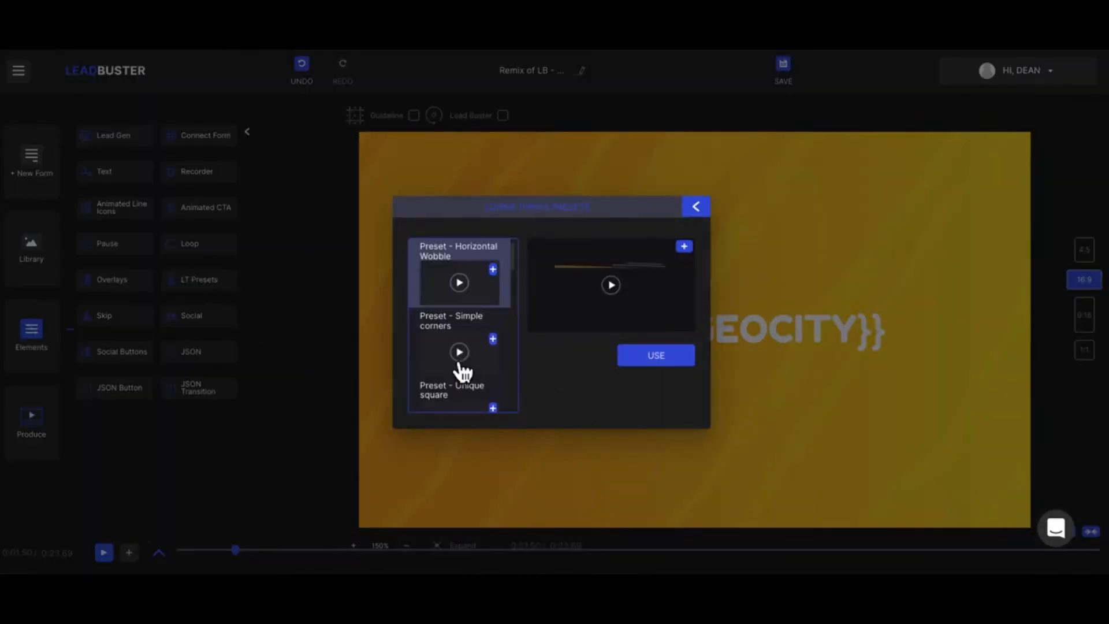
{"action": "scroll", "coordinate": [462, 371], "scroll_direction": "down", "scroll_amount": 7}
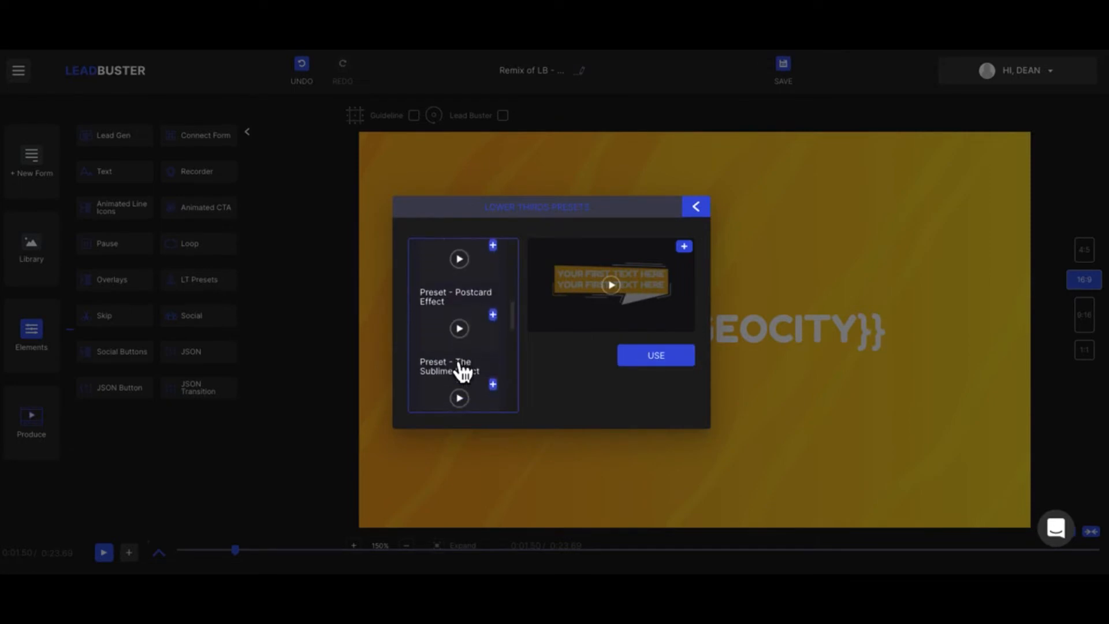
{"action": "left_click", "coordinate": [503, 328]}
{"action": "left_click", "coordinate": [700, 213]}
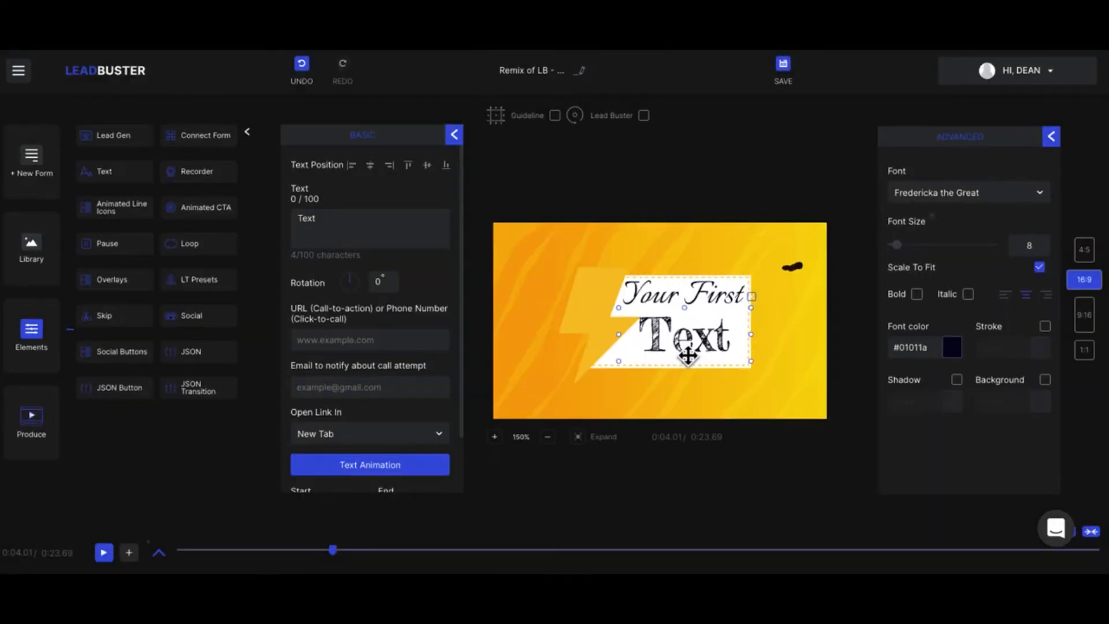
- Replace the "Text" lettering of the lower third with "Hello"
{"action": "left_click", "coordinate": [677, 299]}
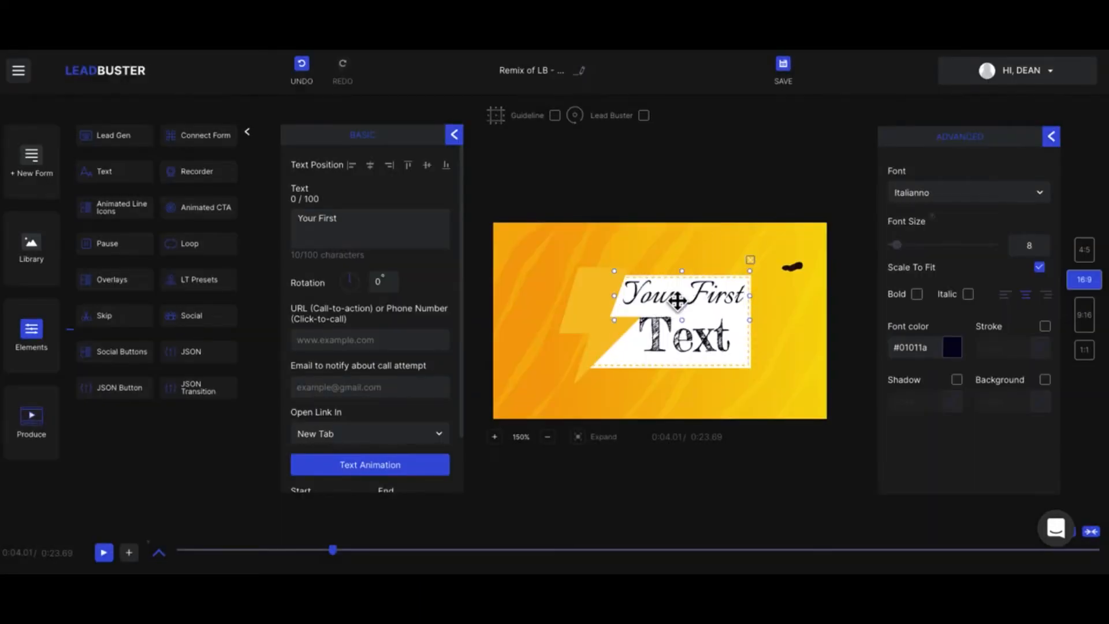
{"action": "left_click", "coordinate": [682, 354]}
{"action": "left_click", "coordinate": [306, 345]}
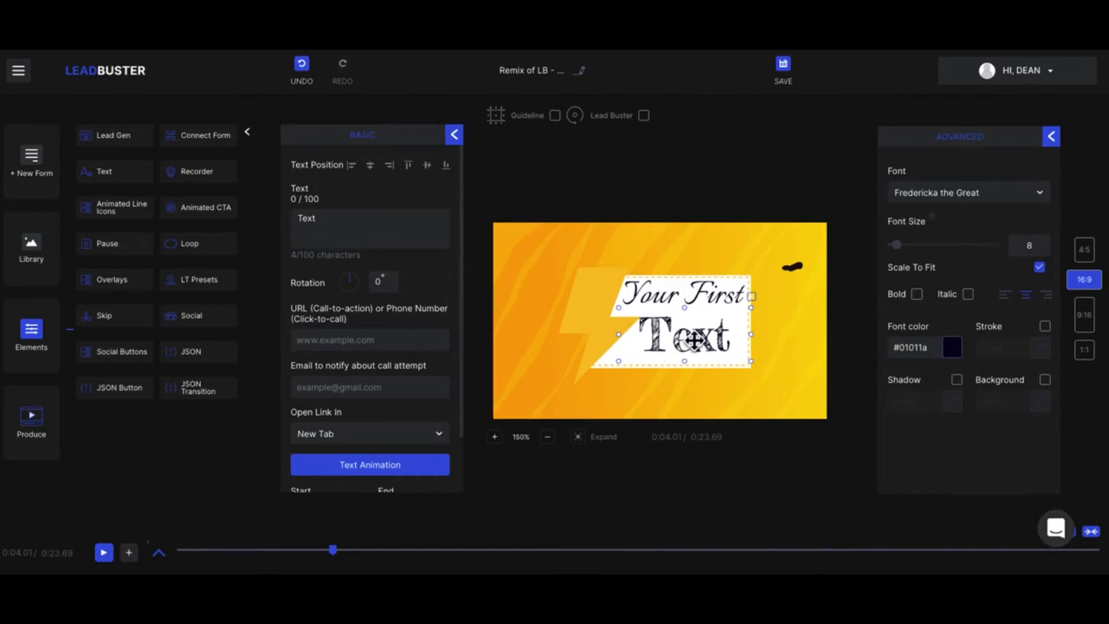
{"action": "double_click", "coordinate": [371, 227]}
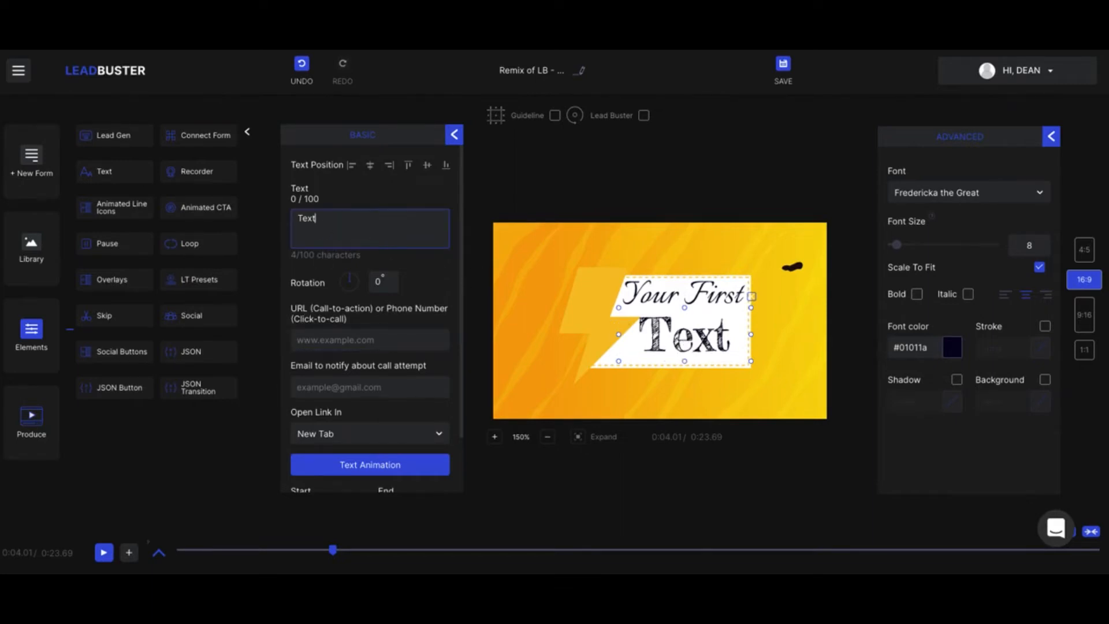
{"action": "type", "text": "T"}
{"action": "key", "text": "BackSpace"}
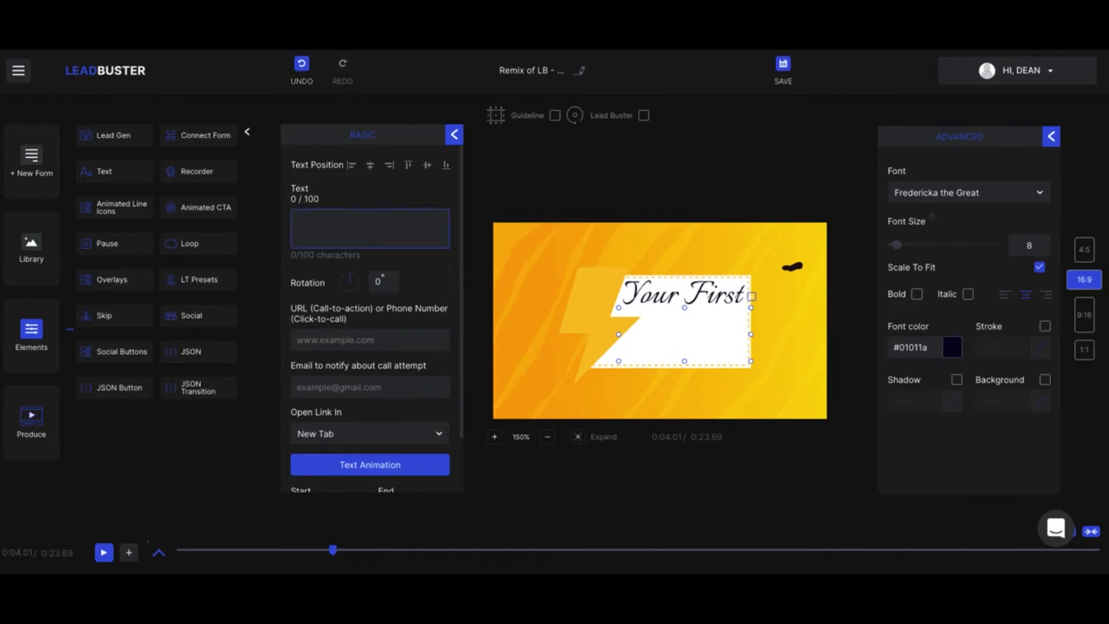
{"action": "type", "text": "T"}
{"action": "key", "text": "BackSpace"}
{"action": "type", "text": "Hello"}
- Replace the lower third's "Your First" lettering with a first name and review the text's remaining basic settings
{"action": "left_click", "coordinate": [723, 298]}
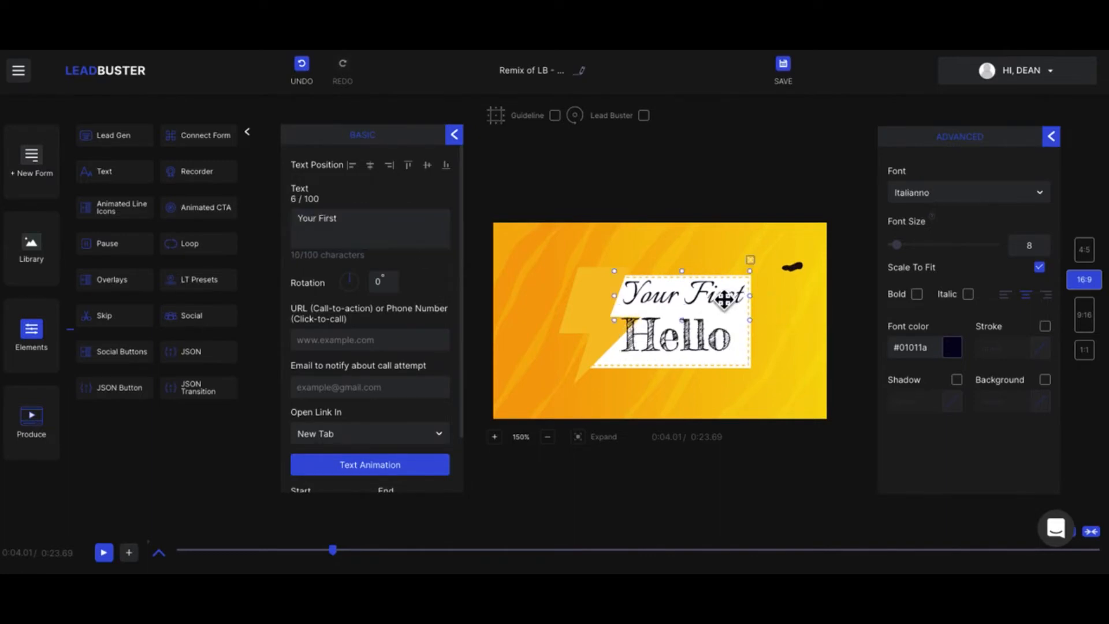
{"action": "left_click_drag", "start_coordinate": [367, 227], "coordinate": [298, 230]}
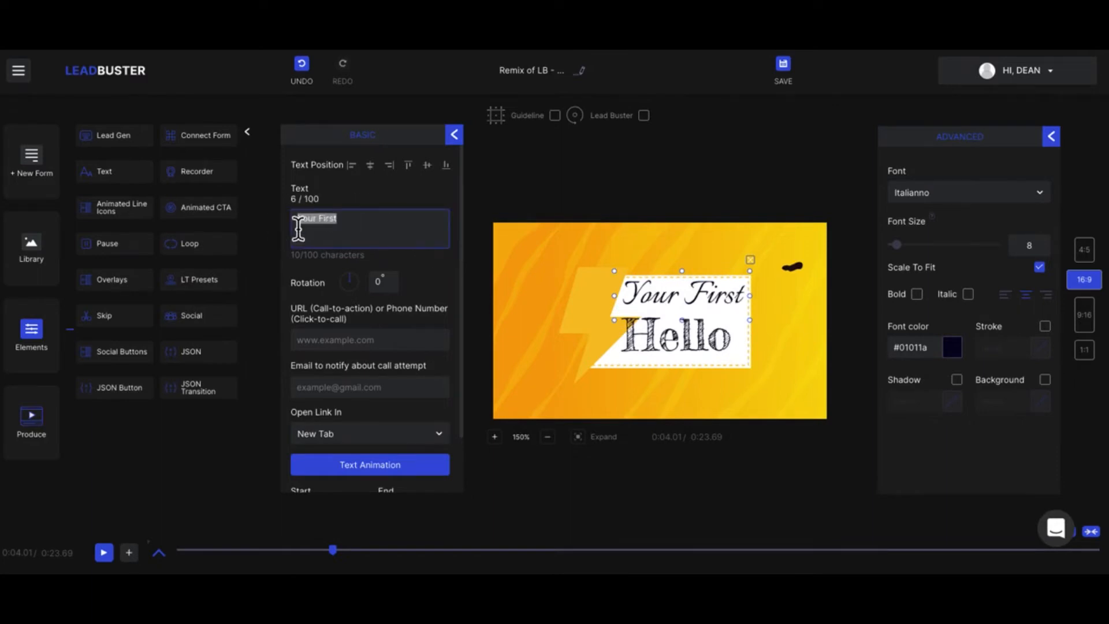
{"action": "type", "text": "Dean"}
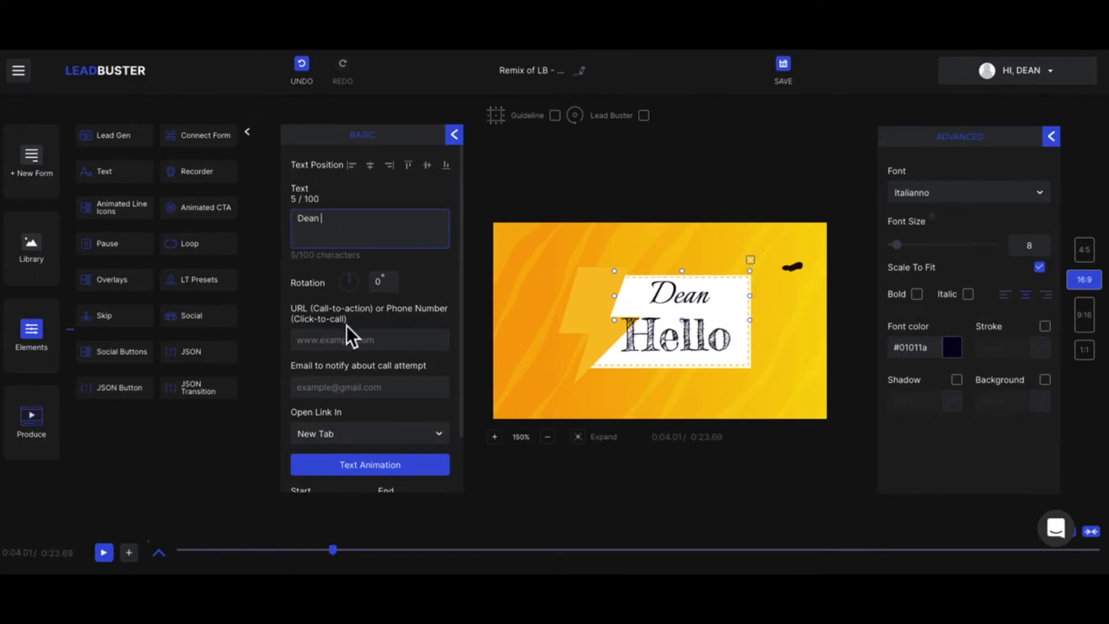
{"action": "scroll", "coordinate": [350, 335], "scroll_direction": "down", "scroll_amount": 1}
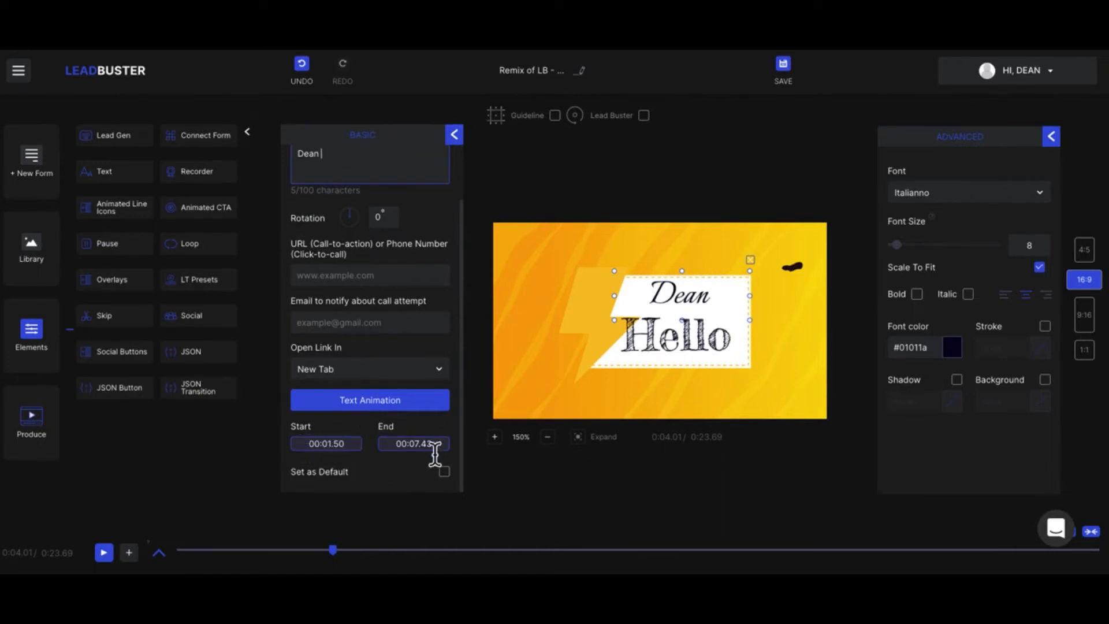
{"action": "scroll", "coordinate": [443, 456], "scroll_direction": "up", "scroll_amount": 1}
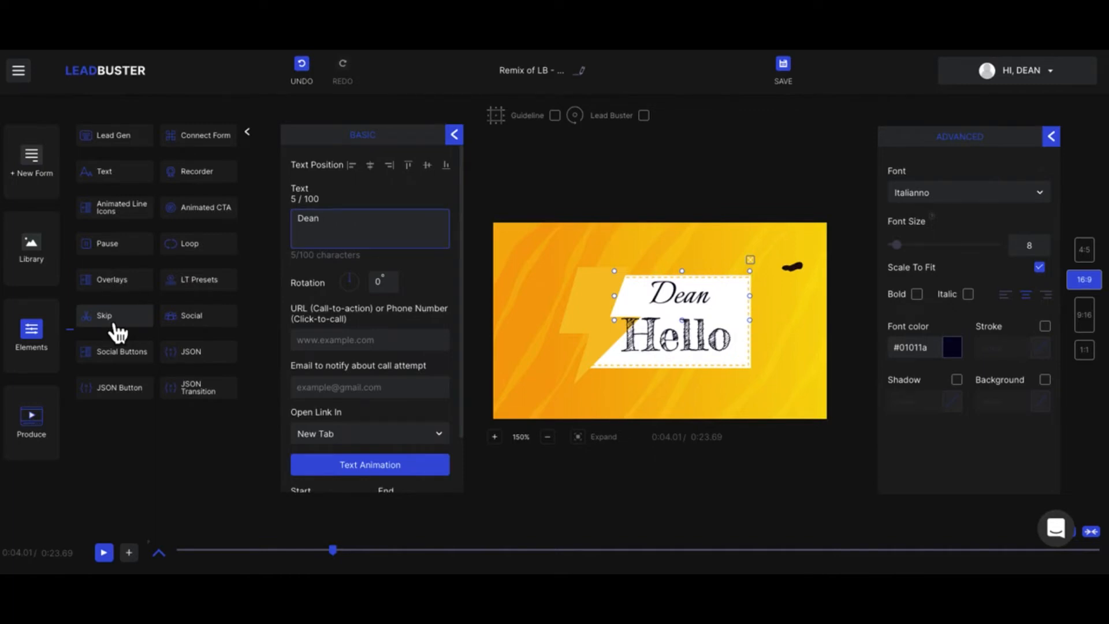
- Add a Facebook Like button social element, place it just above the lower-third text and review its plugin types
{"action": "left_click", "coordinate": [196, 326]}
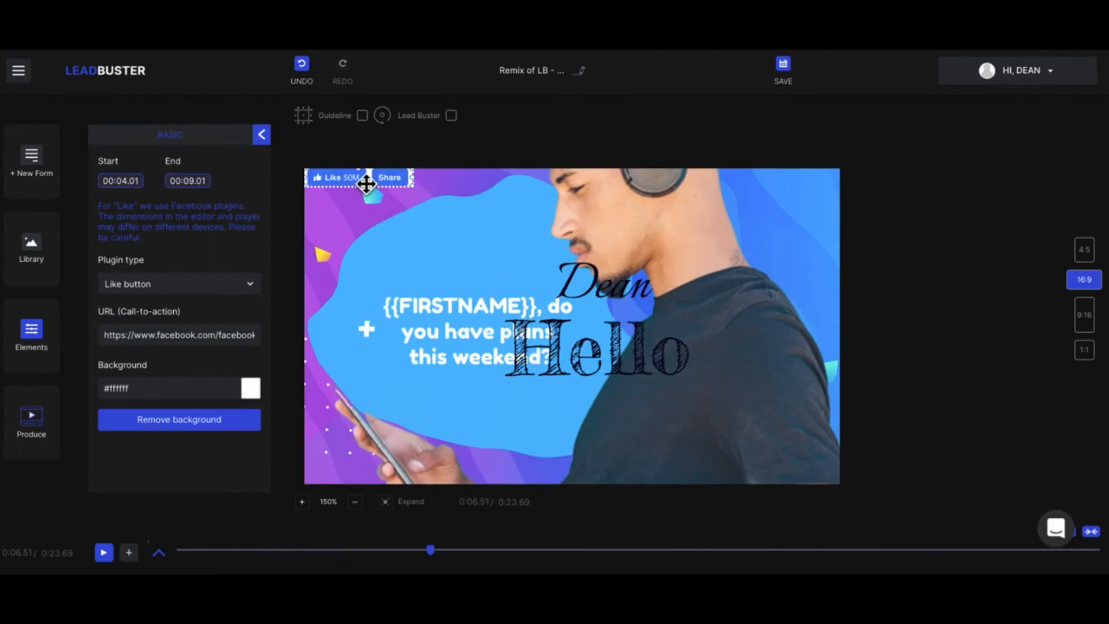
{"action": "left_click_drag", "start_coordinate": [398, 207], "coordinate": [578, 263]}
{"action": "left_click", "coordinate": [219, 291]}
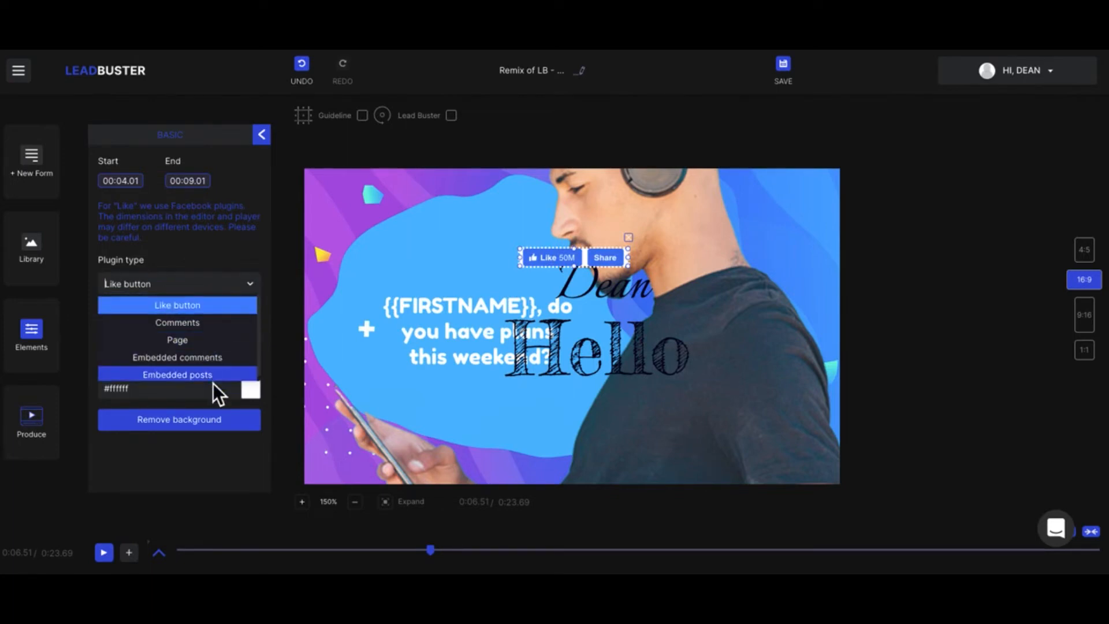
{"action": "left_click", "coordinate": [248, 286]}
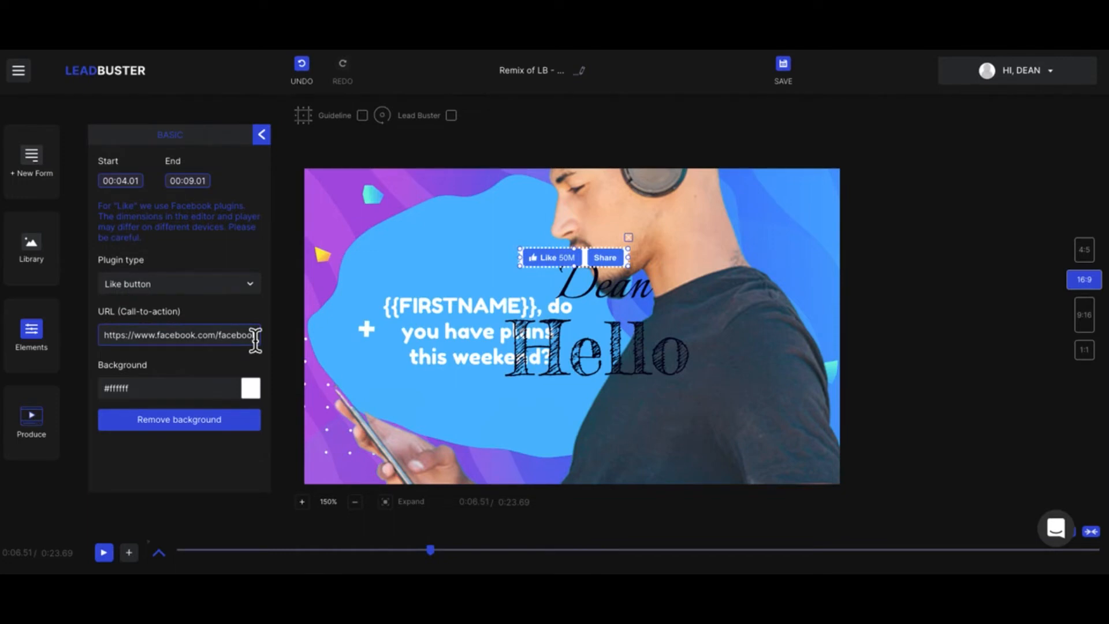
{"action": "left_click", "coordinate": [261, 136]}
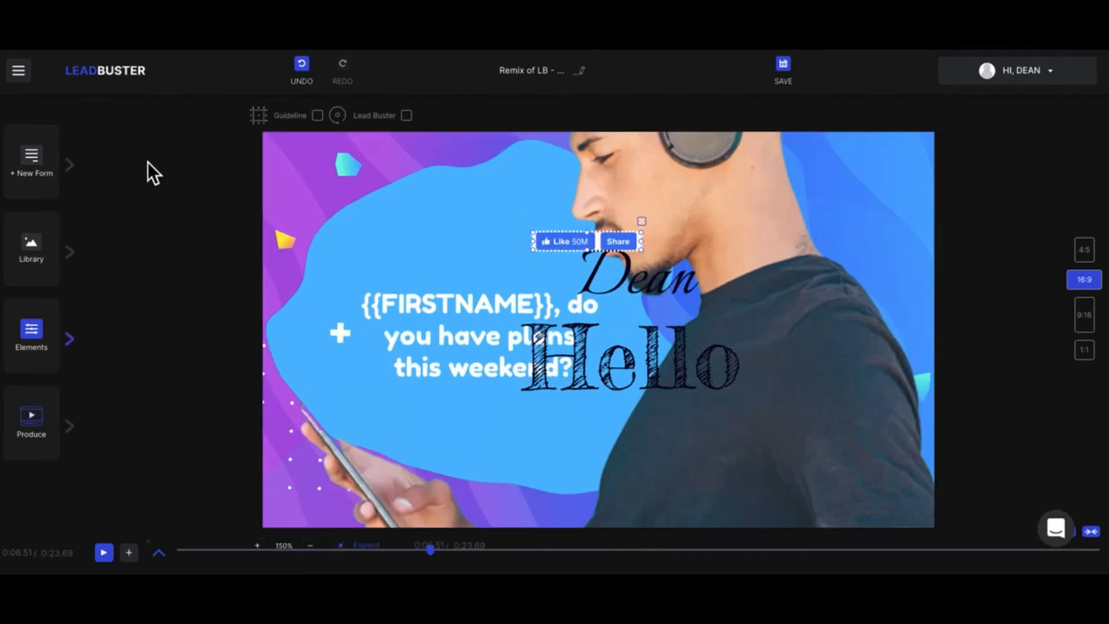
- Add the Youtube 04 social button to the video and move it up over the Facebook Like button
{"action": "left_click", "coordinate": [71, 341]}
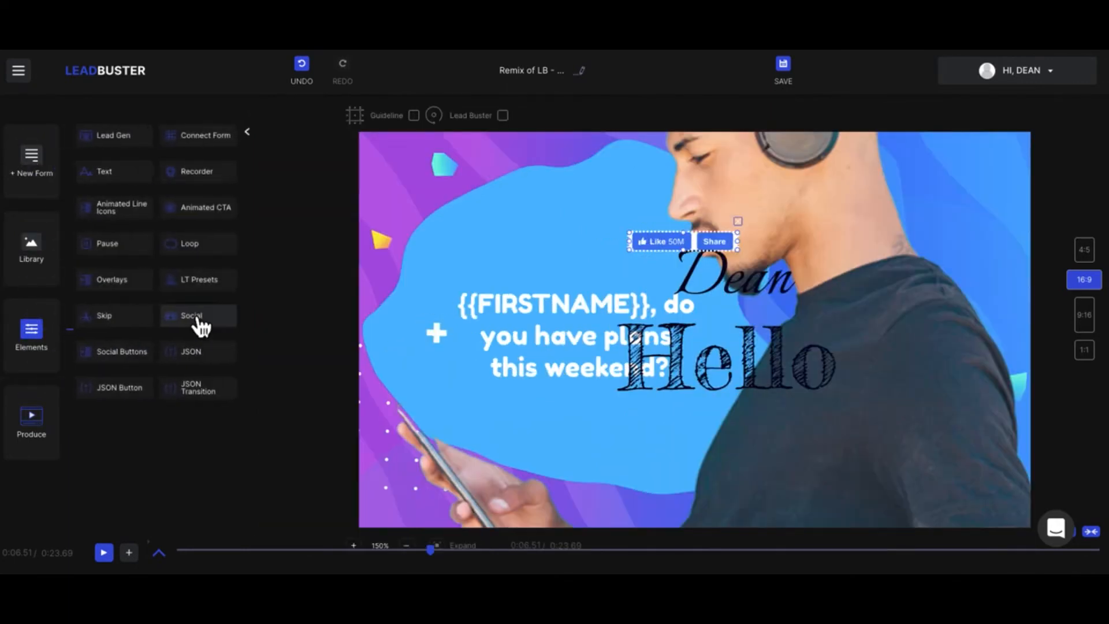
{"action": "left_click", "coordinate": [113, 360]}
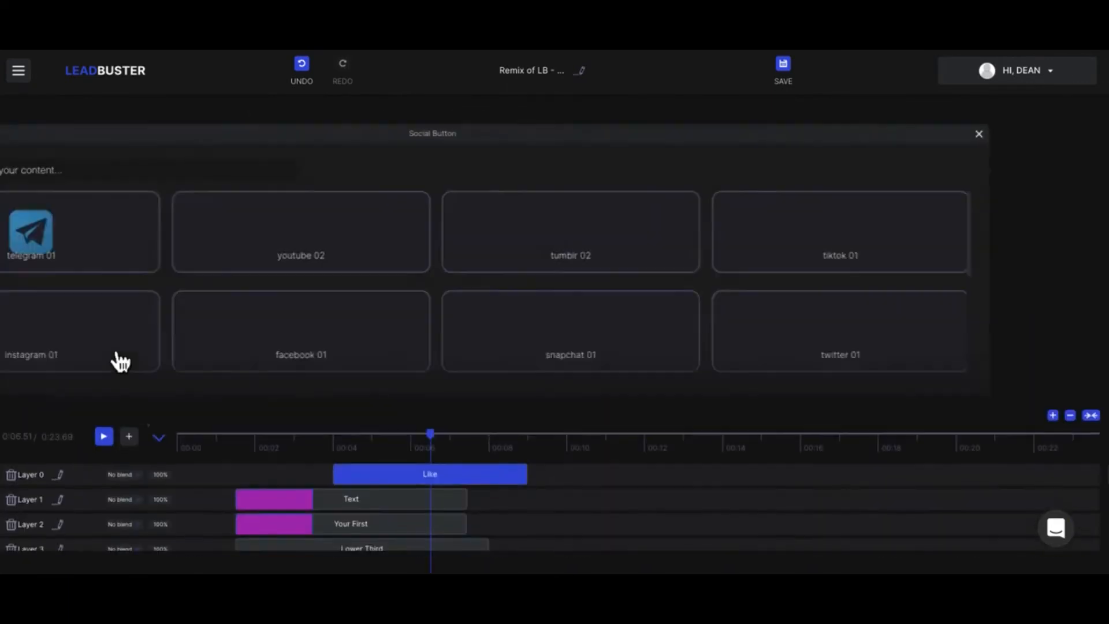
{"action": "scroll", "coordinate": [512, 309], "scroll_direction": "down", "scroll_amount": 5}
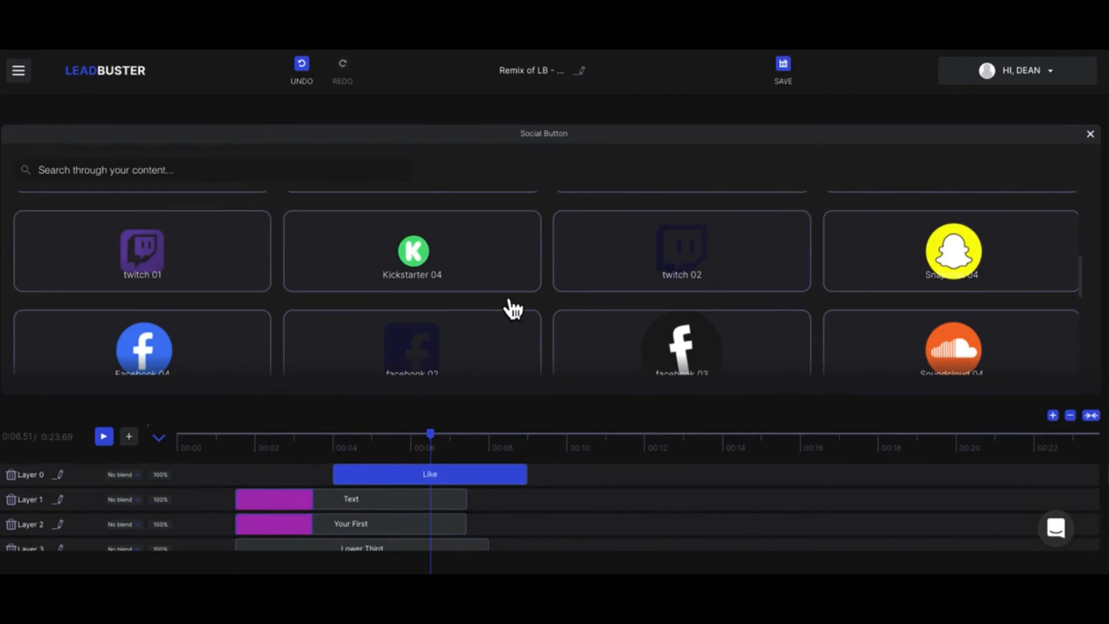
{"action": "scroll", "coordinate": [509, 309], "scroll_direction": "down", "scroll_amount": 4}
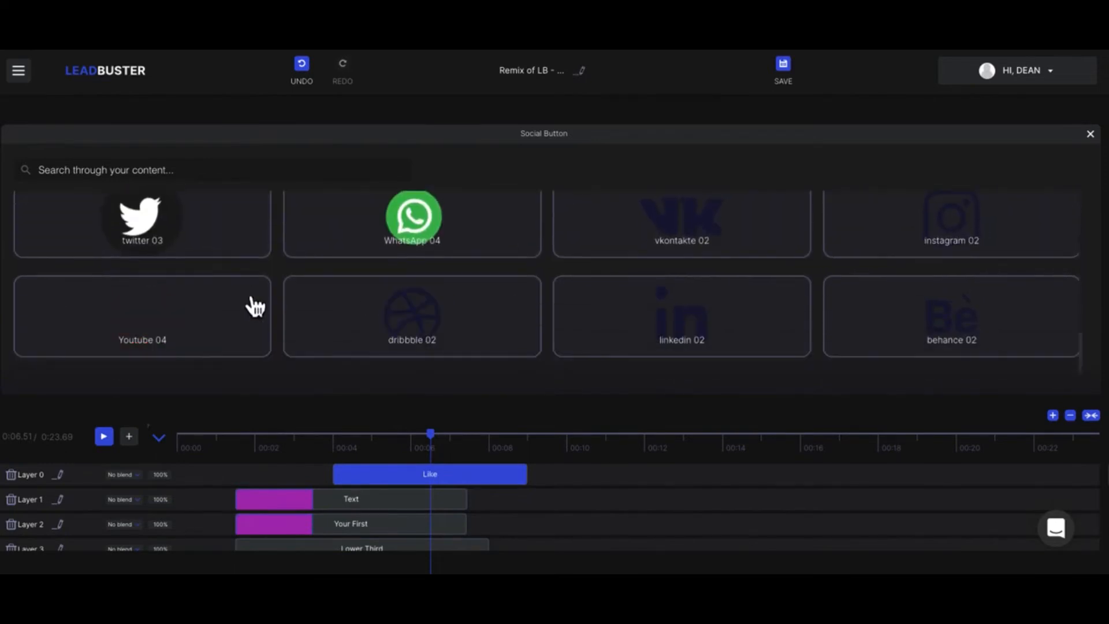
{"action": "left_click", "coordinate": [230, 322]}
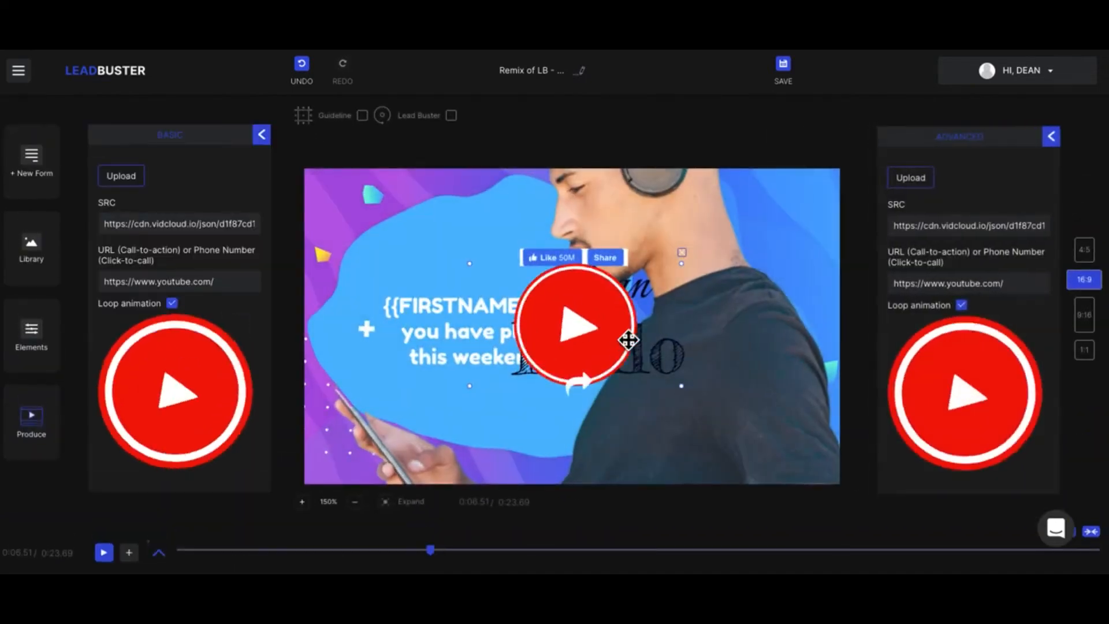
{"action": "left_click_drag", "start_coordinate": [599, 345], "coordinate": [601, 278]}
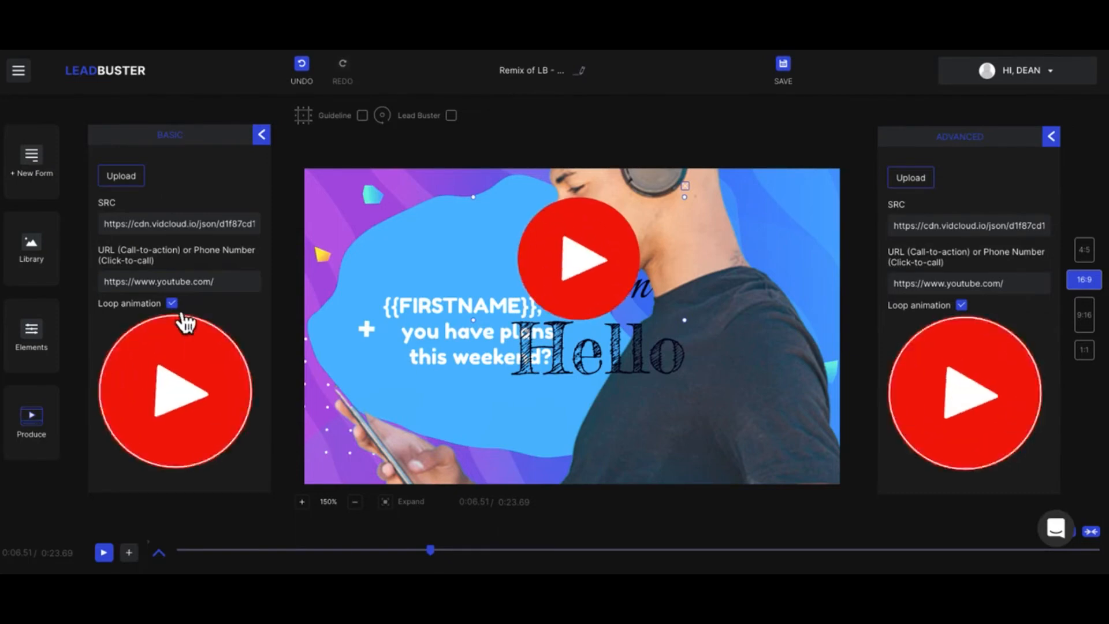
{"action": "left_click", "coordinate": [263, 136]}
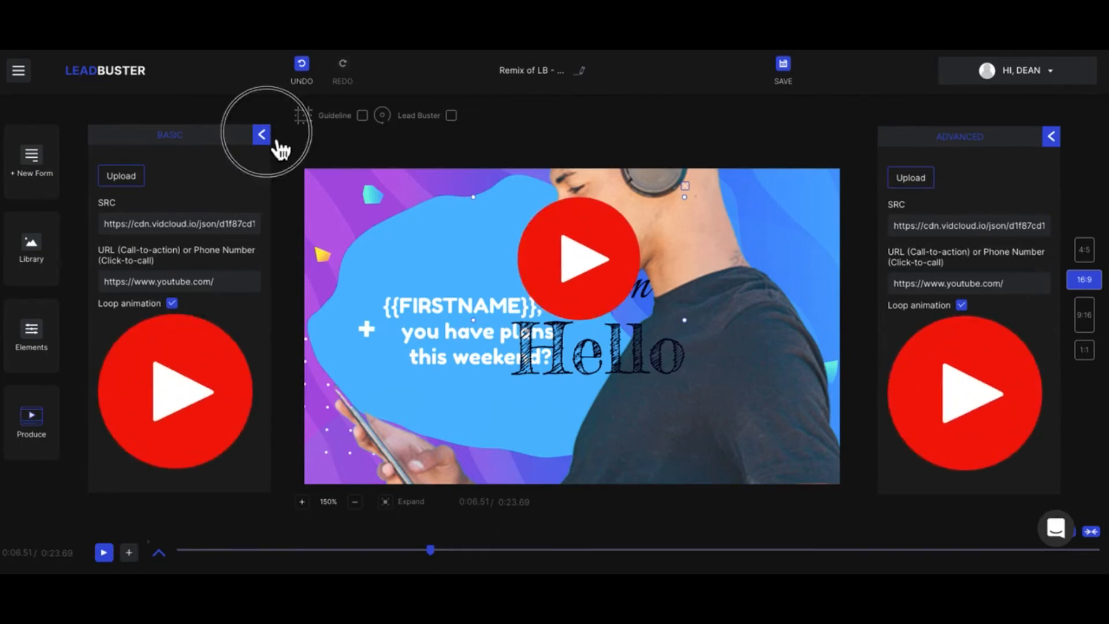
{"action": "left_click", "coordinate": [596, 289]}
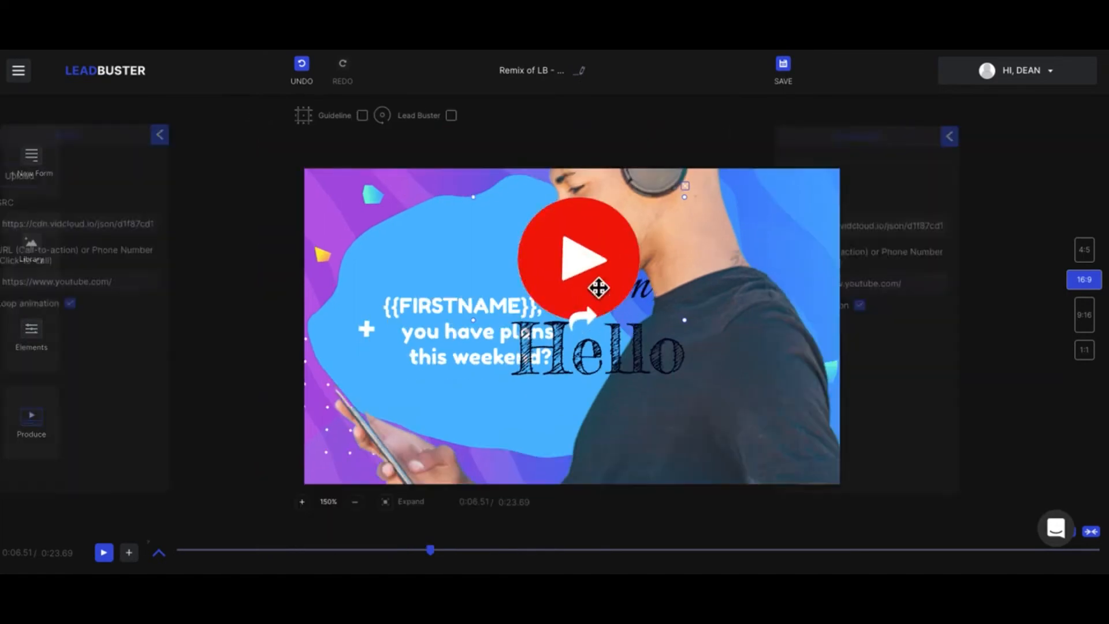
- Try the Multiply, Screen and Overlay blend modes on the YouTube button's layer in the timeline
{"action": "left_click", "coordinate": [160, 553]}
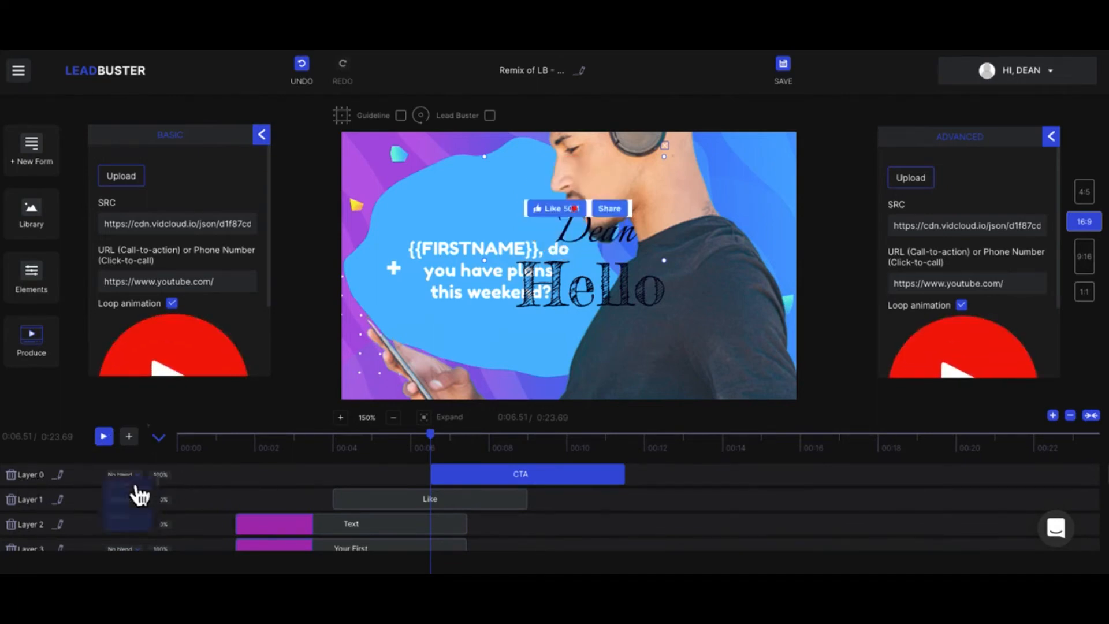
{"action": "left_click", "coordinate": [136, 486]}
{"action": "left_click", "coordinate": [130, 513]}
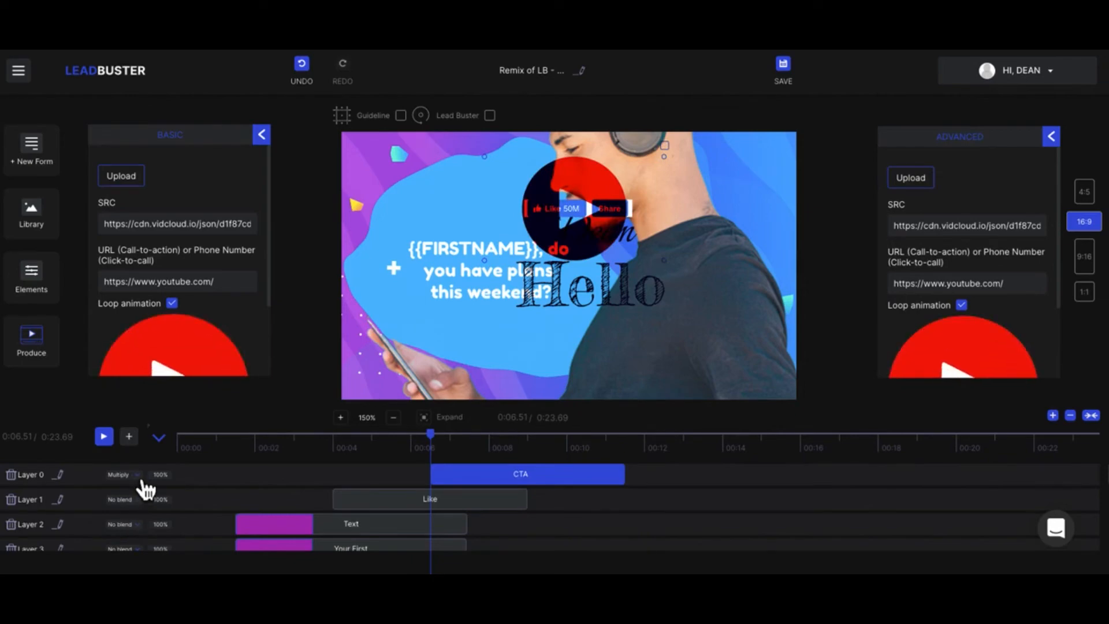
{"action": "left_click", "coordinate": [142, 483]}
{"action": "left_click", "coordinate": [141, 532]}
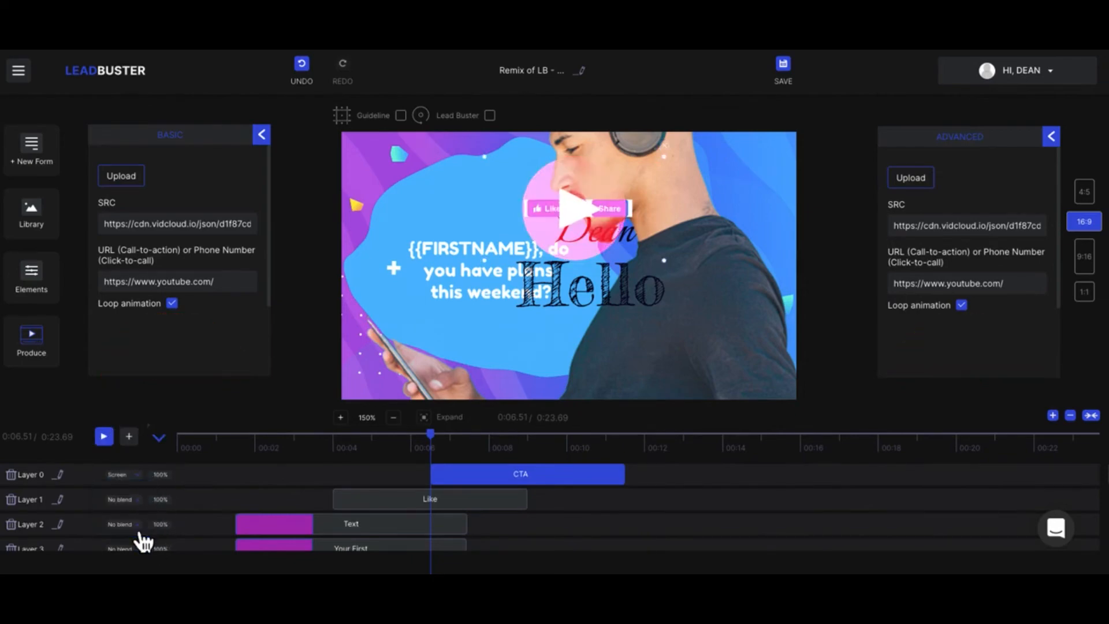
{"action": "left_click", "coordinate": [128, 476]}
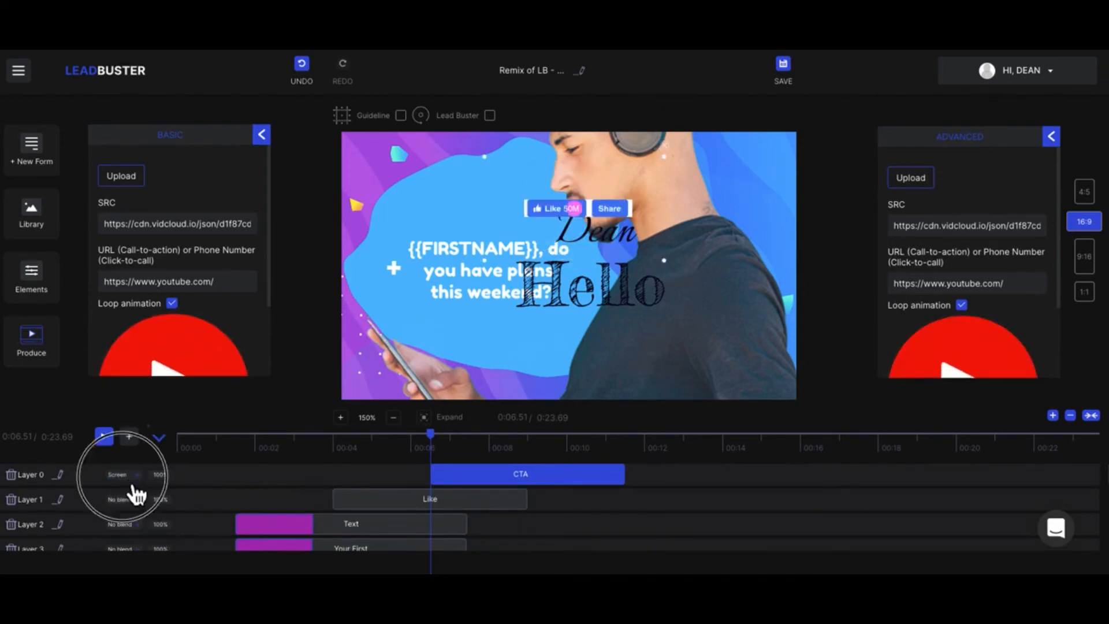
{"action": "scroll", "coordinate": [133, 531], "scroll_direction": "down", "scroll_amount": 2}
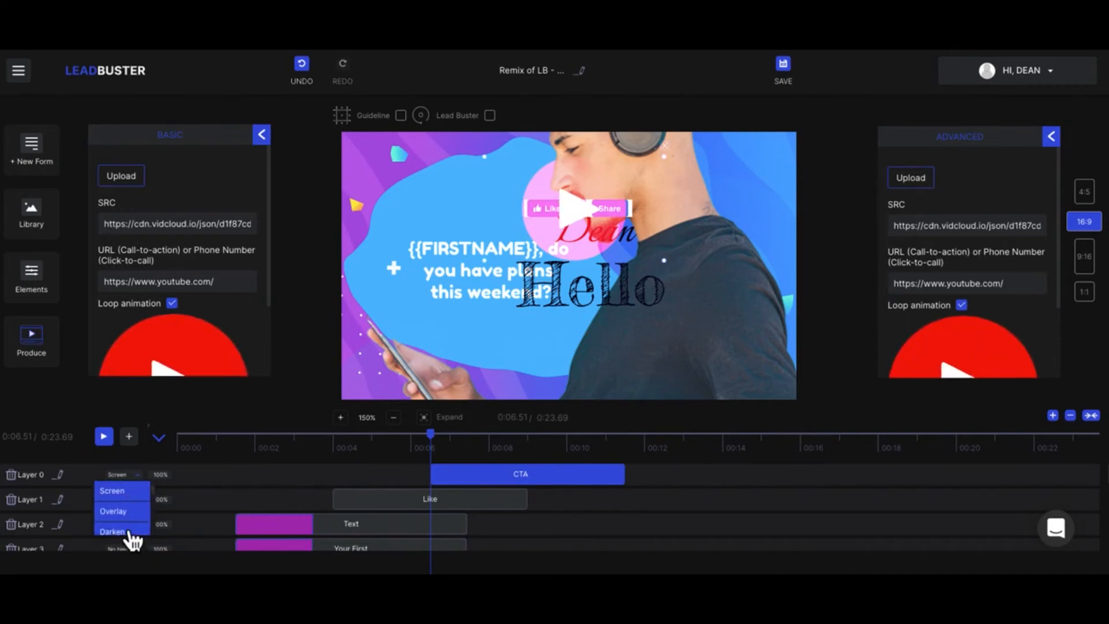
{"action": "left_click", "coordinate": [115, 511]}
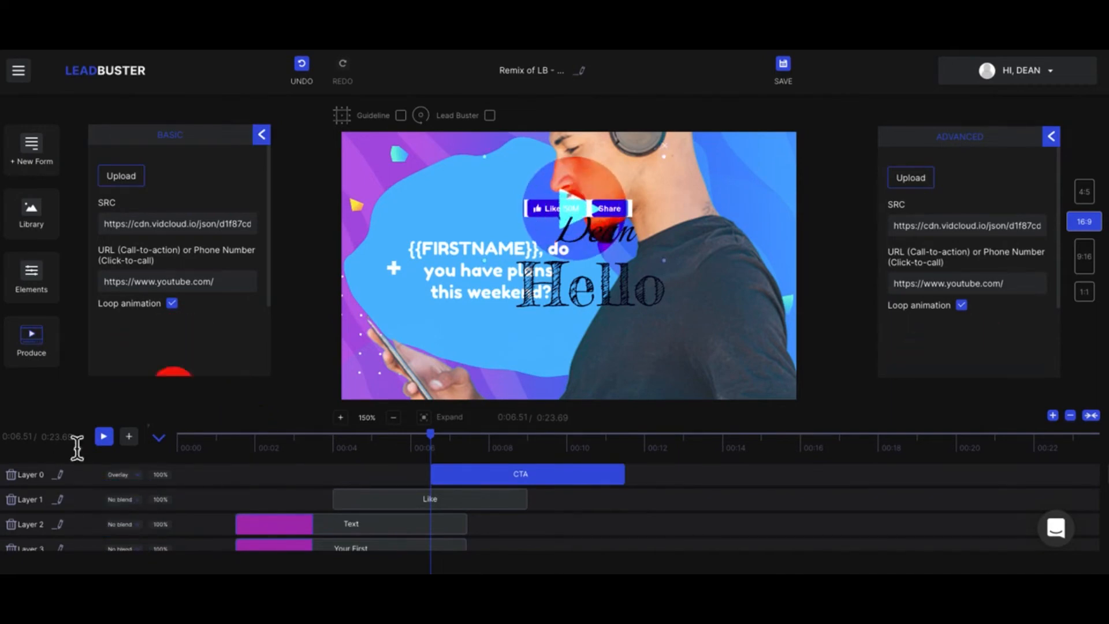
- Delete the YouTube button's layer and the Facebook Like button's layer from the timeline
{"action": "left_click", "coordinate": [11, 475]}
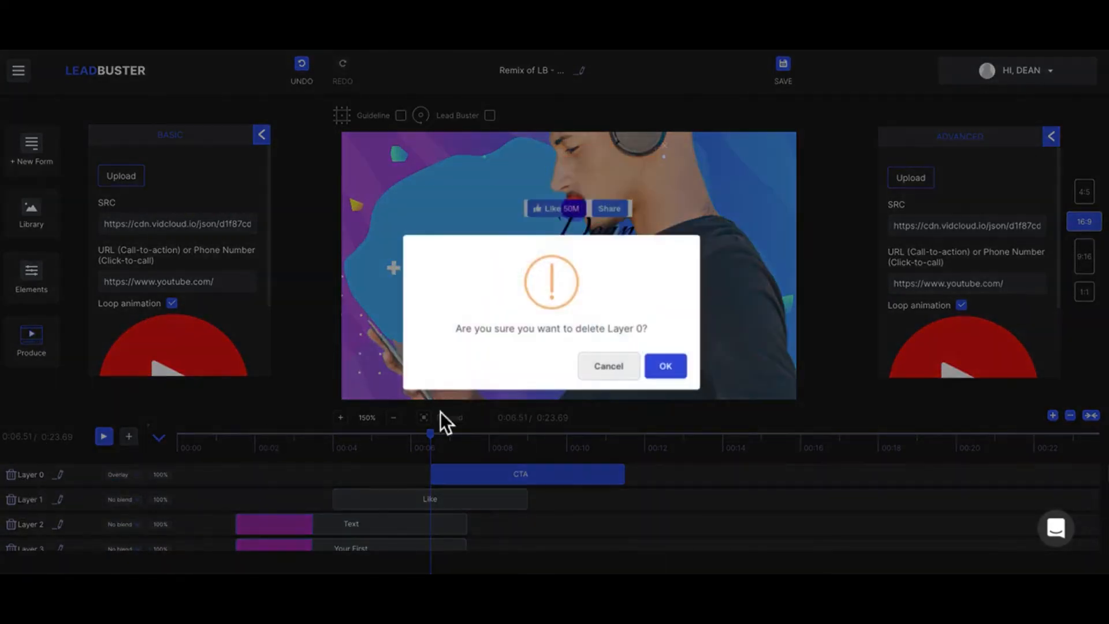
{"action": "left_click", "coordinate": [676, 367]}
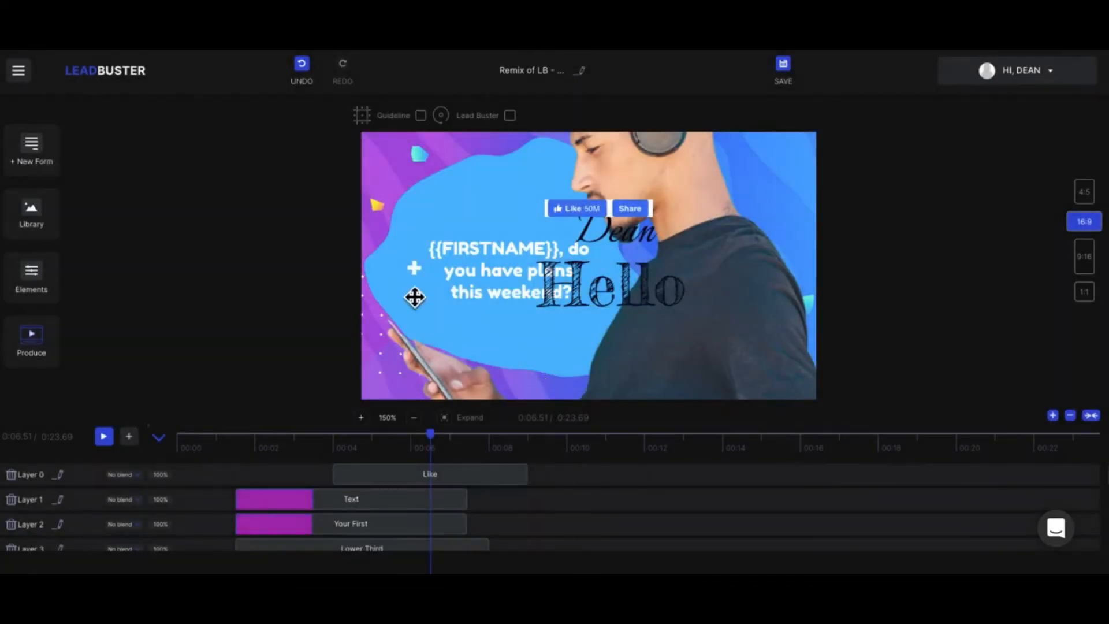
{"action": "left_click", "coordinate": [626, 292]}
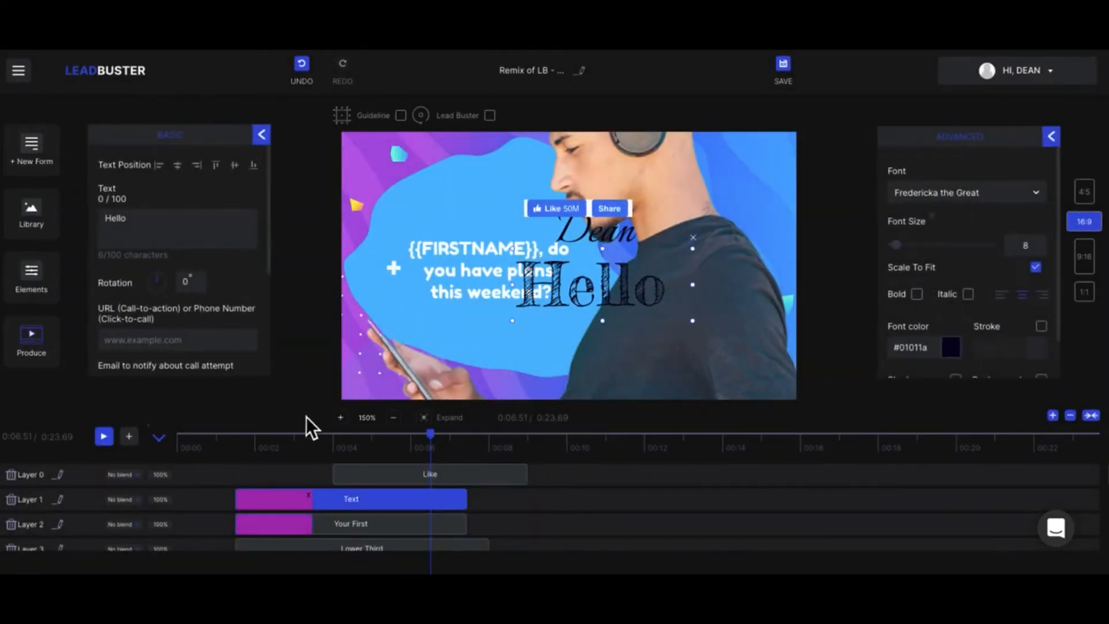
{"action": "left_click", "coordinate": [14, 476]}
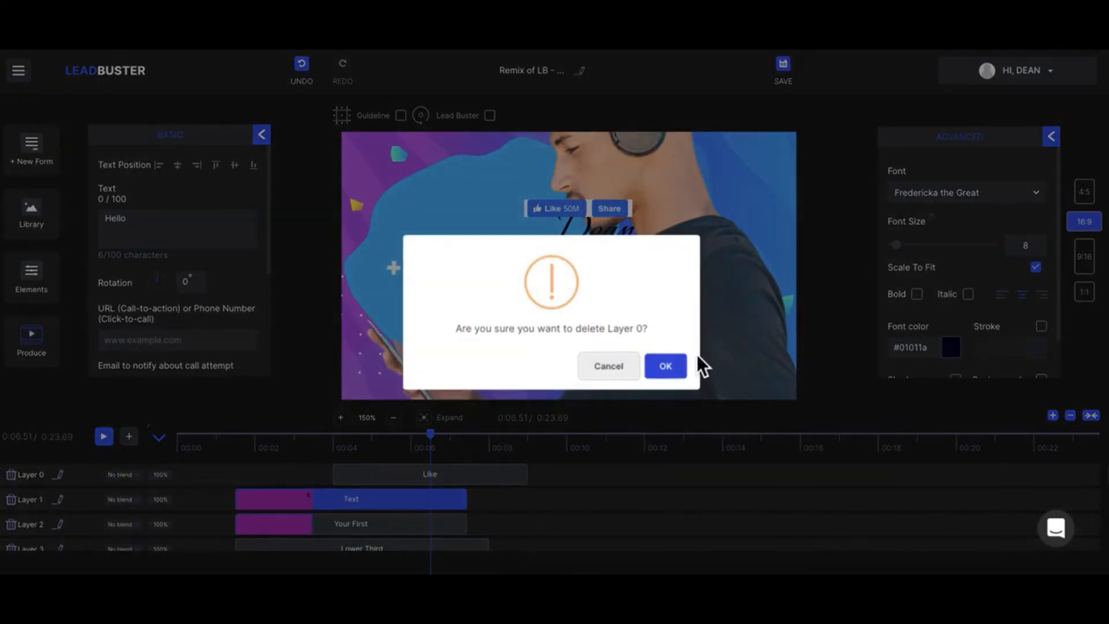
{"action": "left_click", "coordinate": [683, 379]}
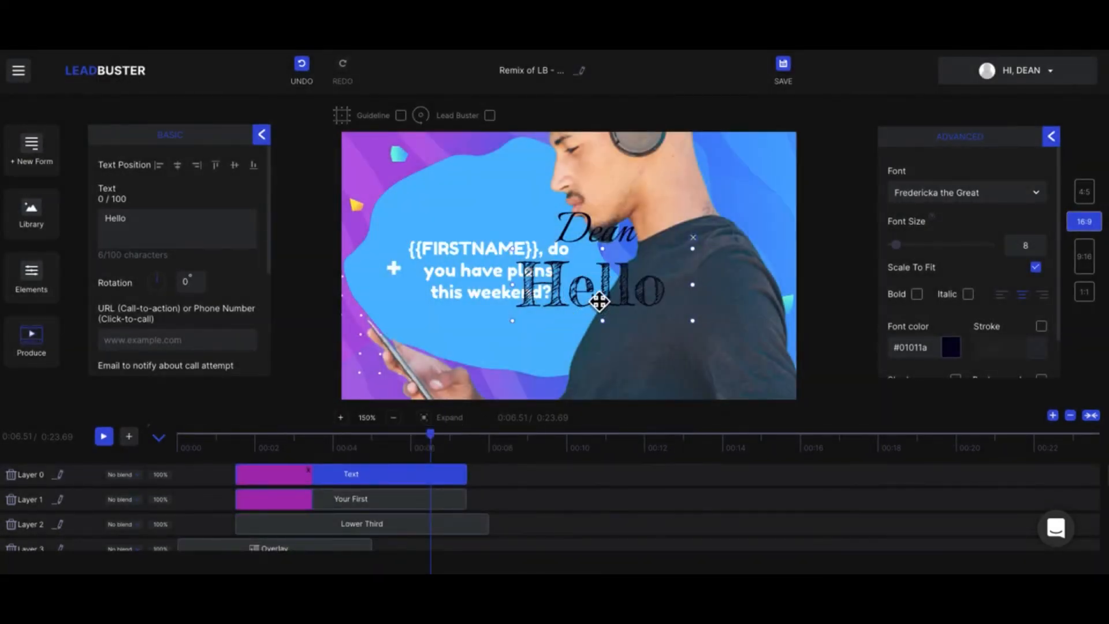
- Shrink the "Hello" text slightly and remove it from the canvas
{"action": "mouse_move", "coordinate": [602, 250]}
{"action": "left_mouse_down"}
{"action": "mouse_move", "coordinate": [617, 287]}
{"action": "mouse_move", "coordinate": [613, 257]}
{"action": "left_mouse_up"}
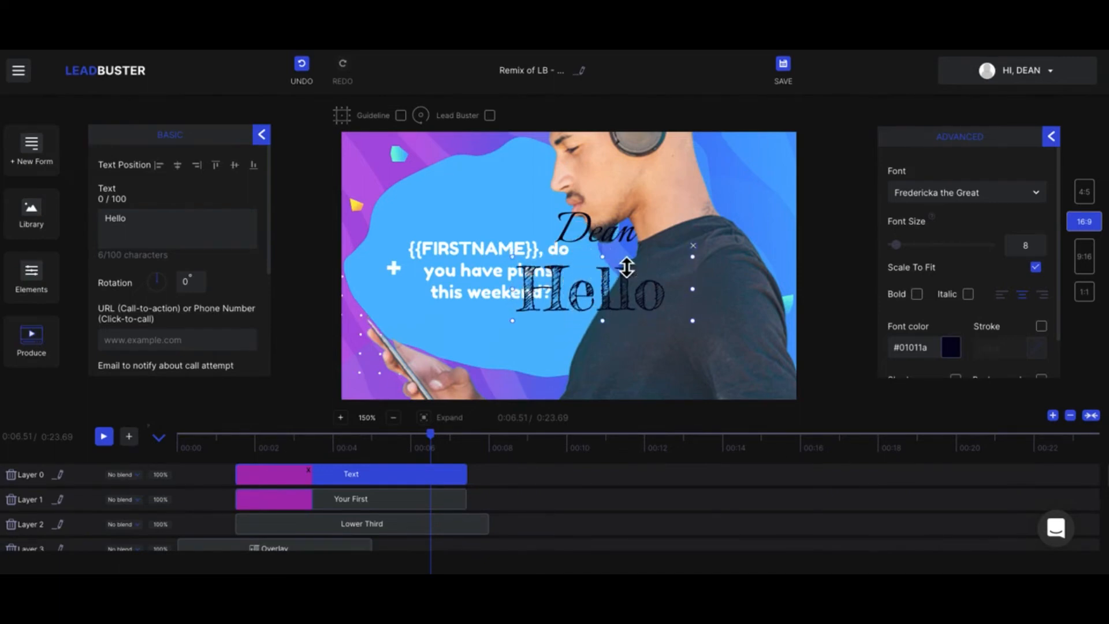
{"action": "left_click", "coordinate": [694, 246]}
- Examine the available fonts and the size, color, stroke and shadow options for the script name text
{"action": "left_click", "coordinate": [634, 235]}
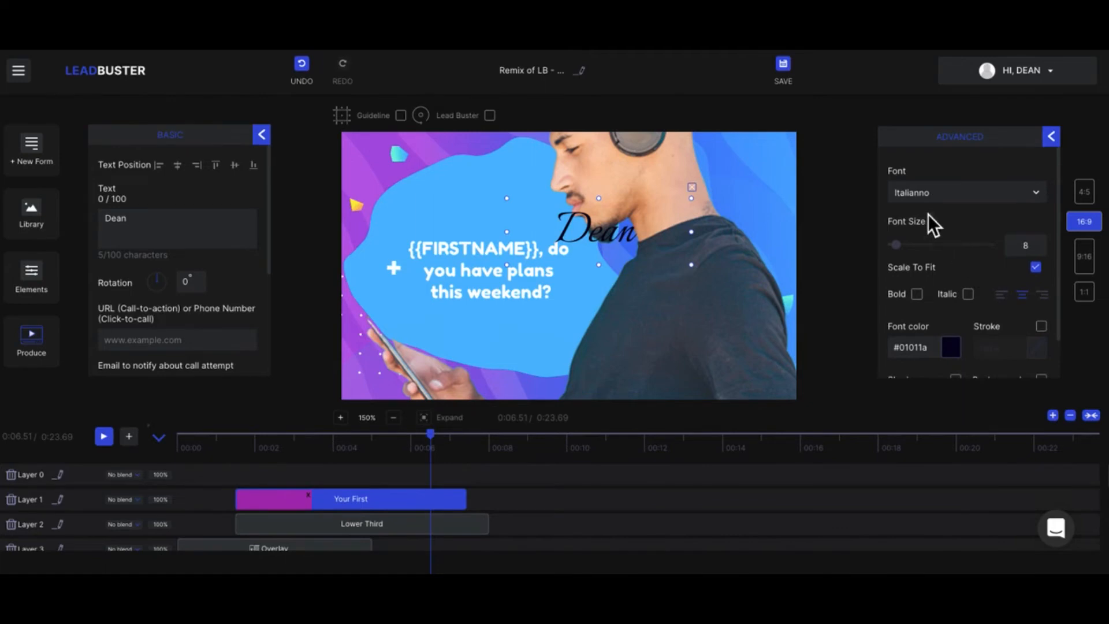
{"action": "left_click", "coordinate": [917, 199]}
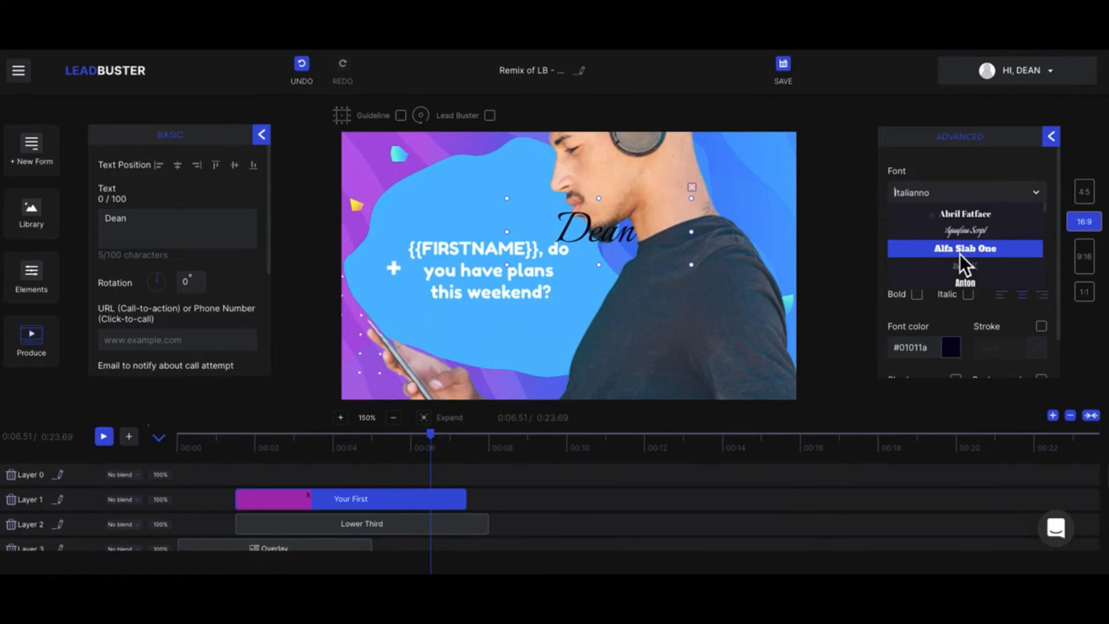
{"action": "scroll", "coordinate": [959, 254], "scroll_direction": "down", "scroll_amount": 2}
{"action": "left_click", "coordinate": [943, 151]}
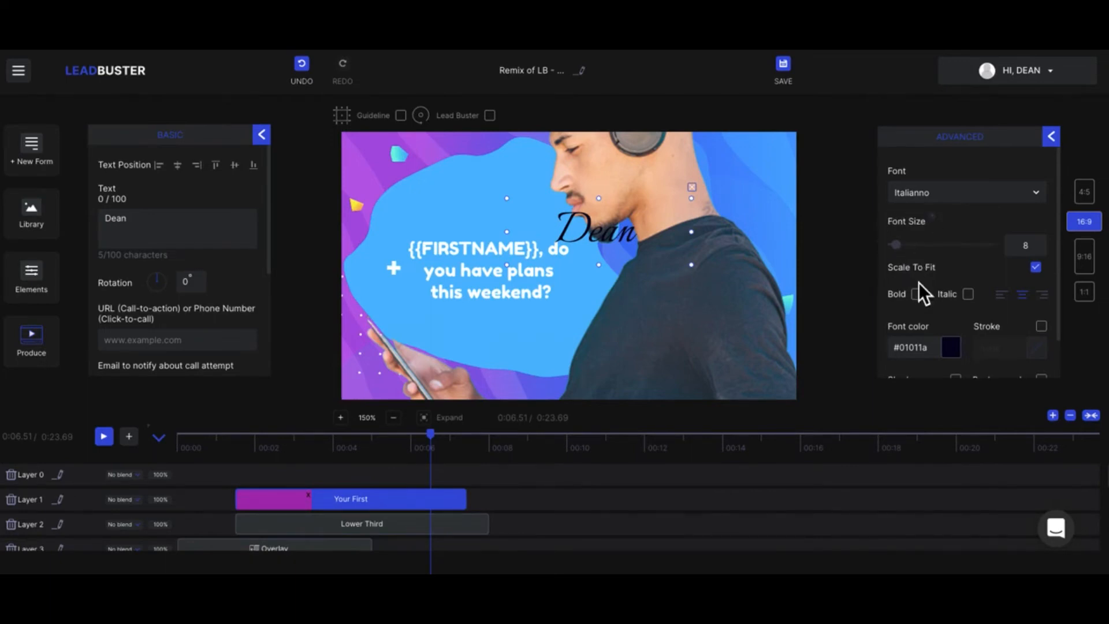
{"action": "scroll", "coordinate": [1045, 332], "scroll_direction": "down", "scroll_amount": 1}
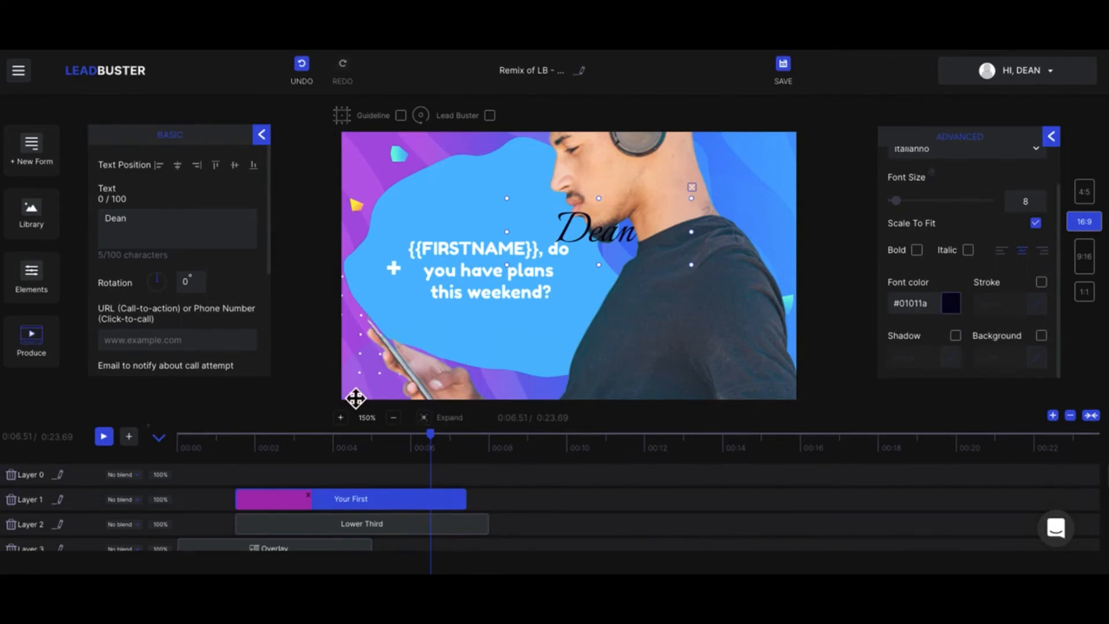
- Remove the script first-name text from the canvas
{"action": "left_click", "coordinate": [261, 134]}
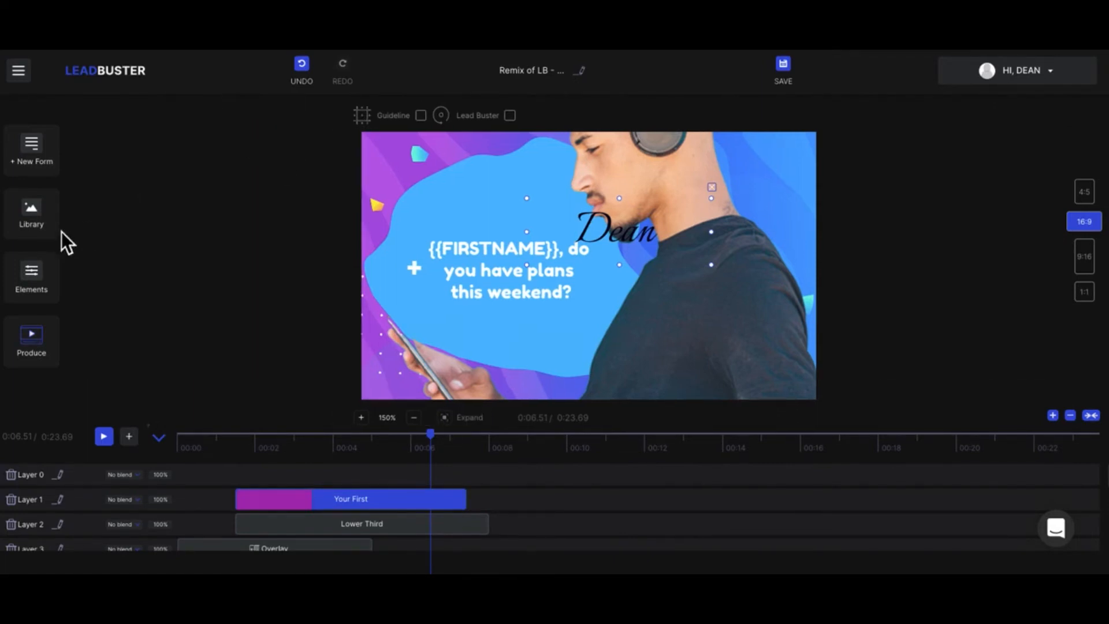
{"action": "left_click", "coordinate": [42, 276]}
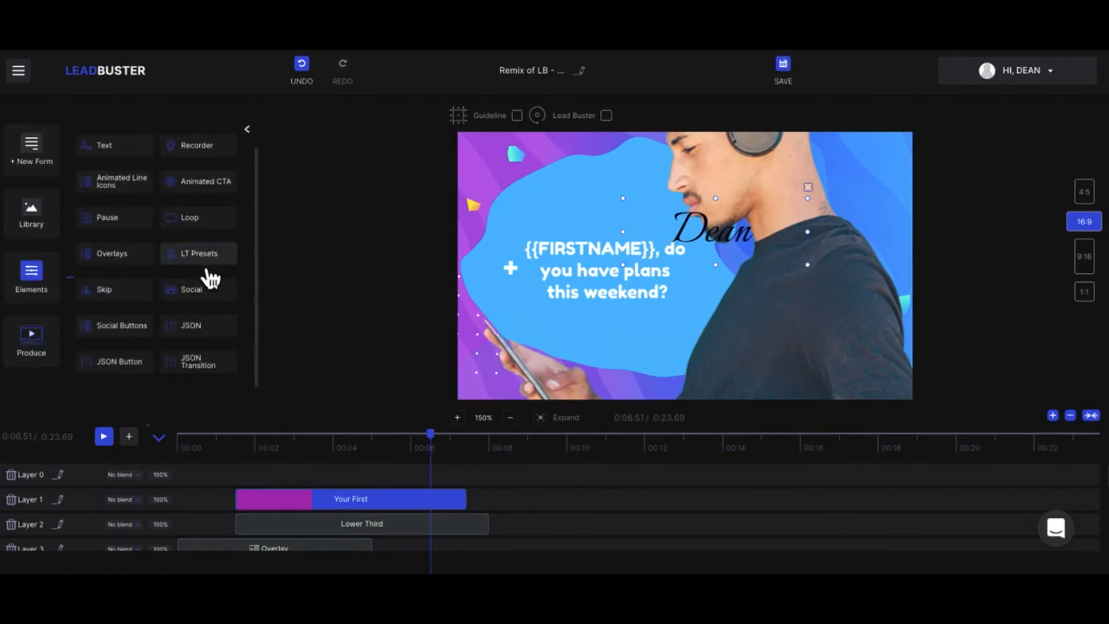
{"action": "scroll", "coordinate": [211, 279], "scroll_direction": "up", "scroll_amount": 1}
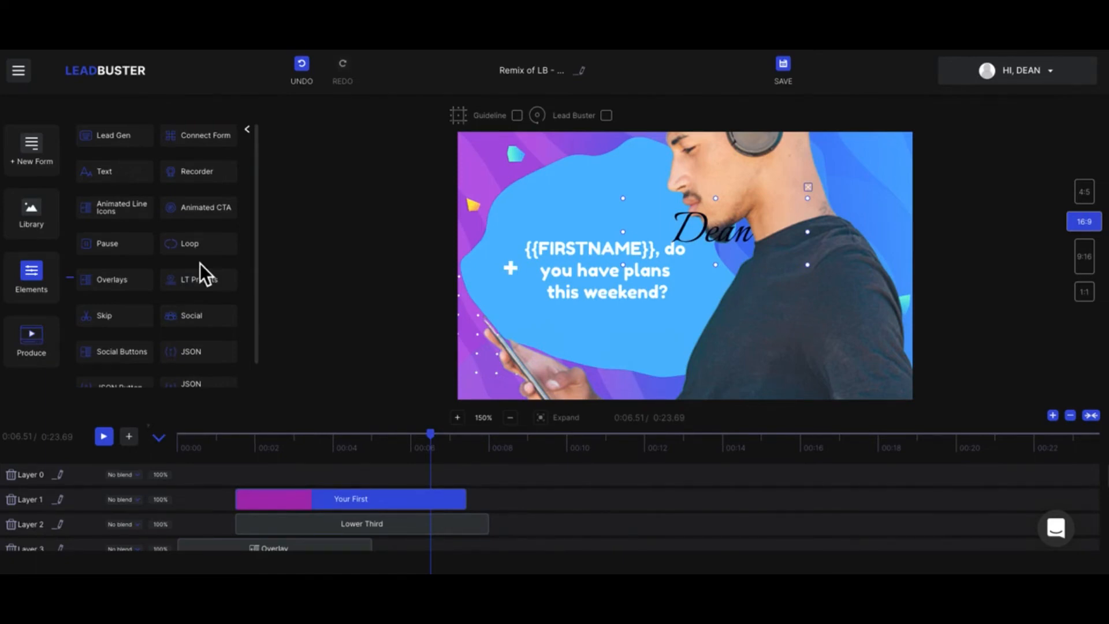
{"action": "left_click", "coordinate": [808, 187]}
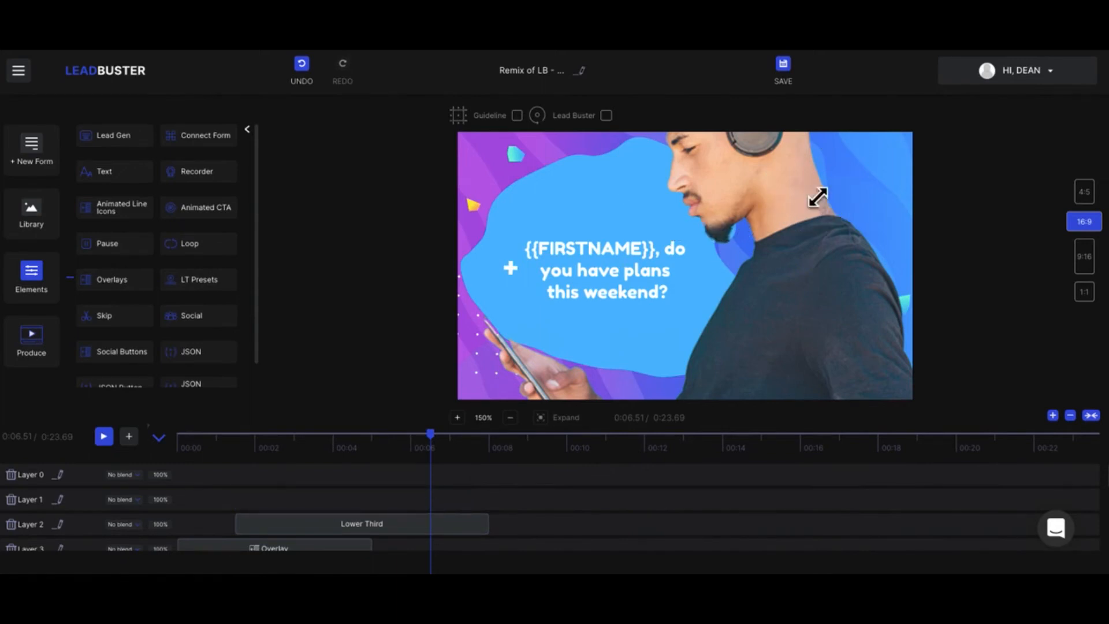
{"action": "left_click", "coordinate": [258, 138]}
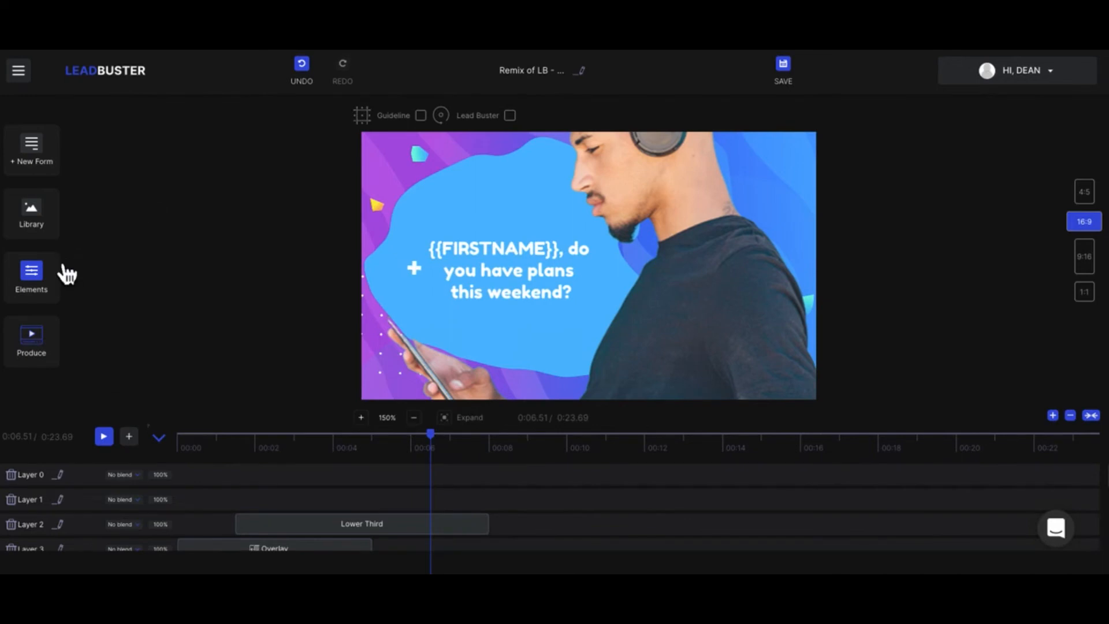
- Move the image of the man with headphones slightly down and to the right on the canvas
{"action": "left_click", "coordinate": [660, 253]}
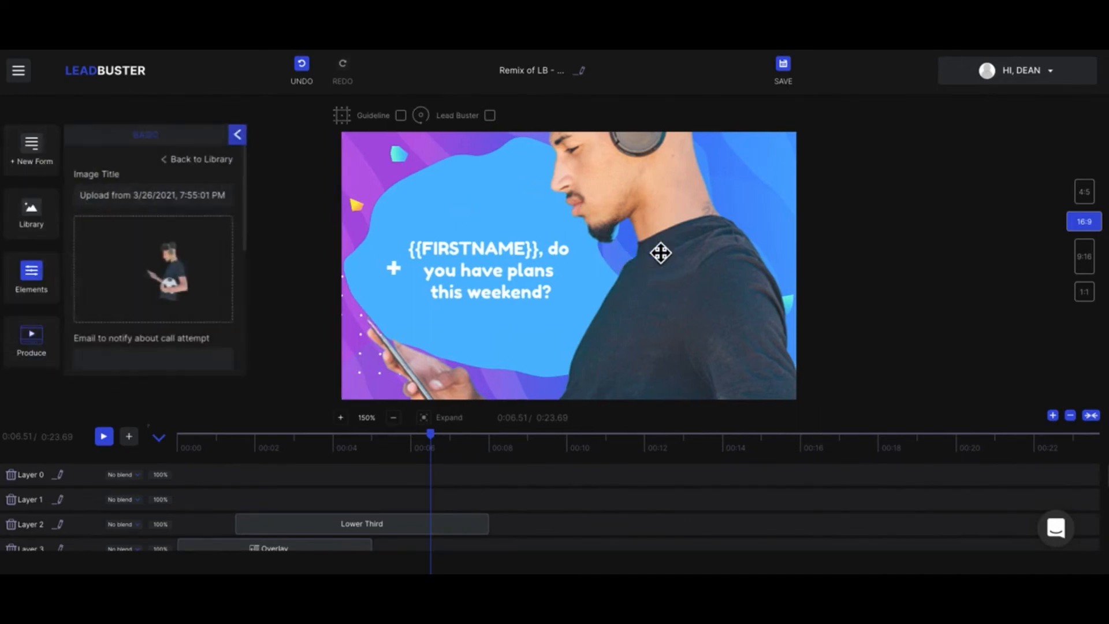
{"action": "left_click_drag", "start_coordinate": [676, 262], "coordinate": [697, 301]}
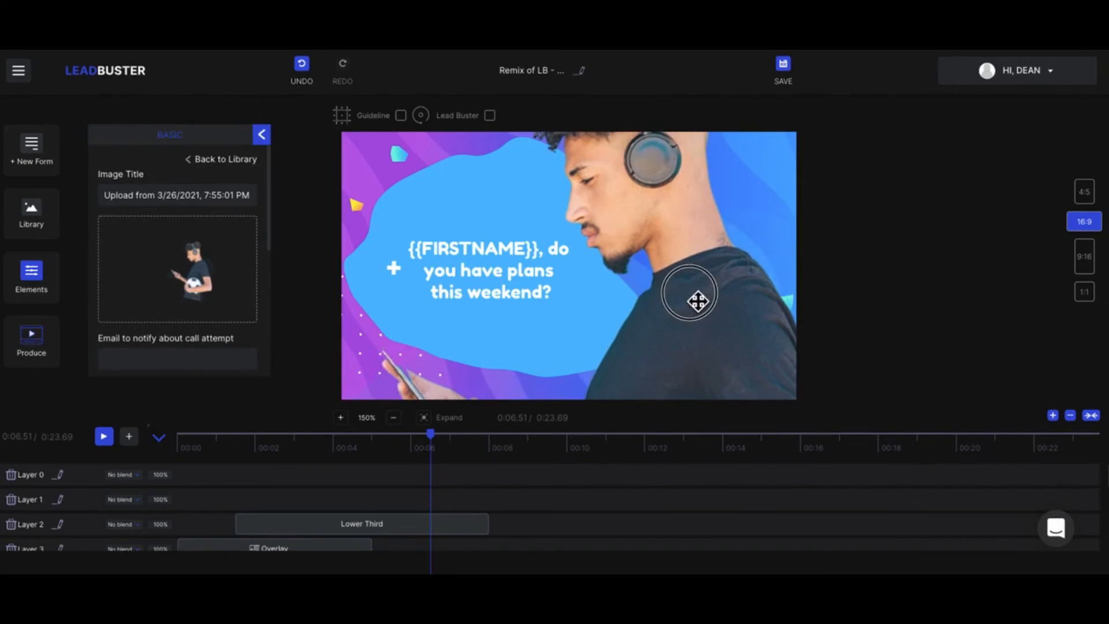
{"action": "left_click", "coordinate": [262, 135]}
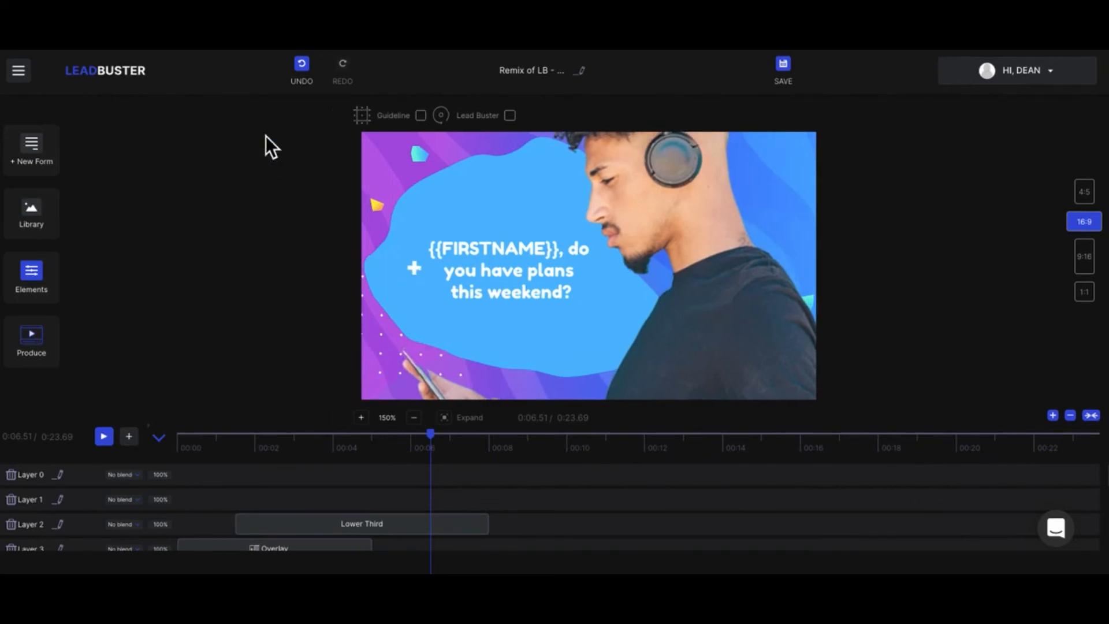
{"action": "left_click", "coordinate": [45, 293]}
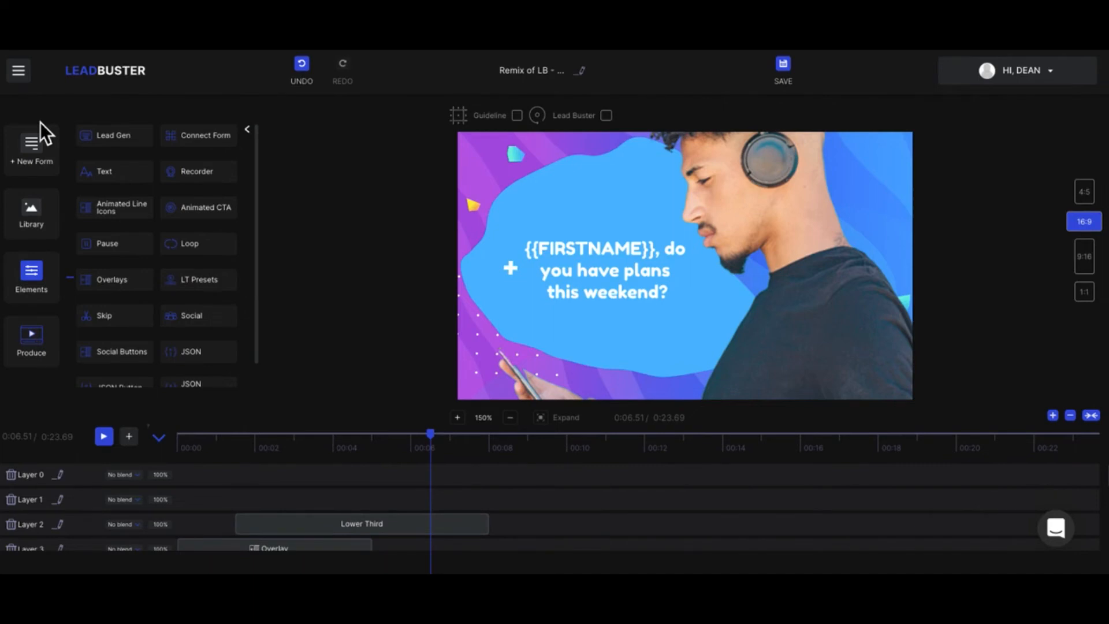
{"action": "left_click", "coordinate": [251, 133]}
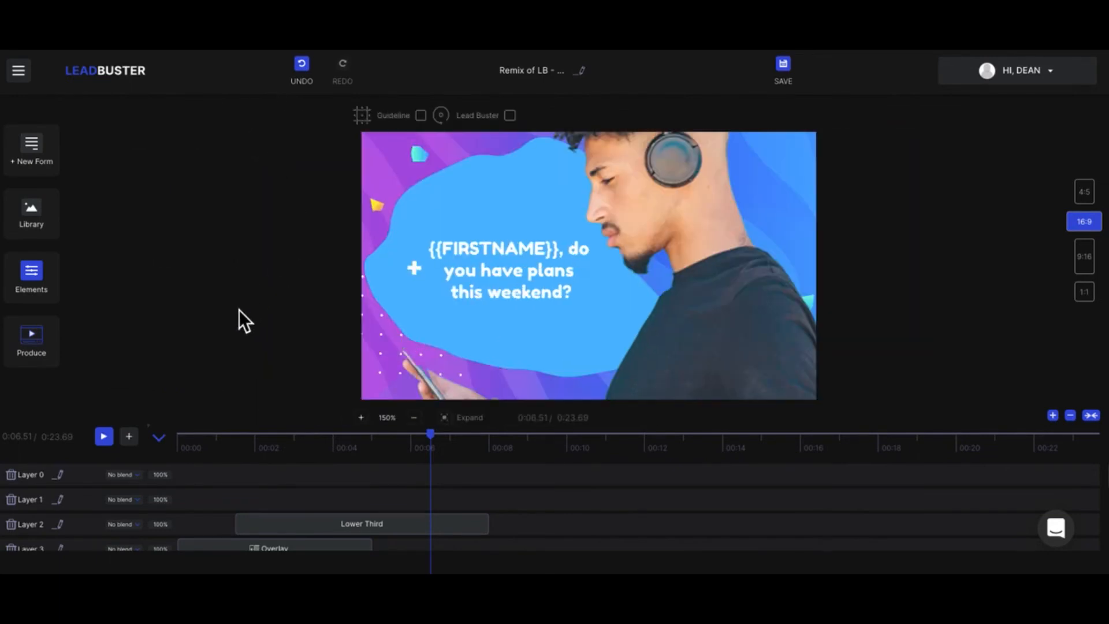
{"action": "left_click", "coordinate": [735, 252]}
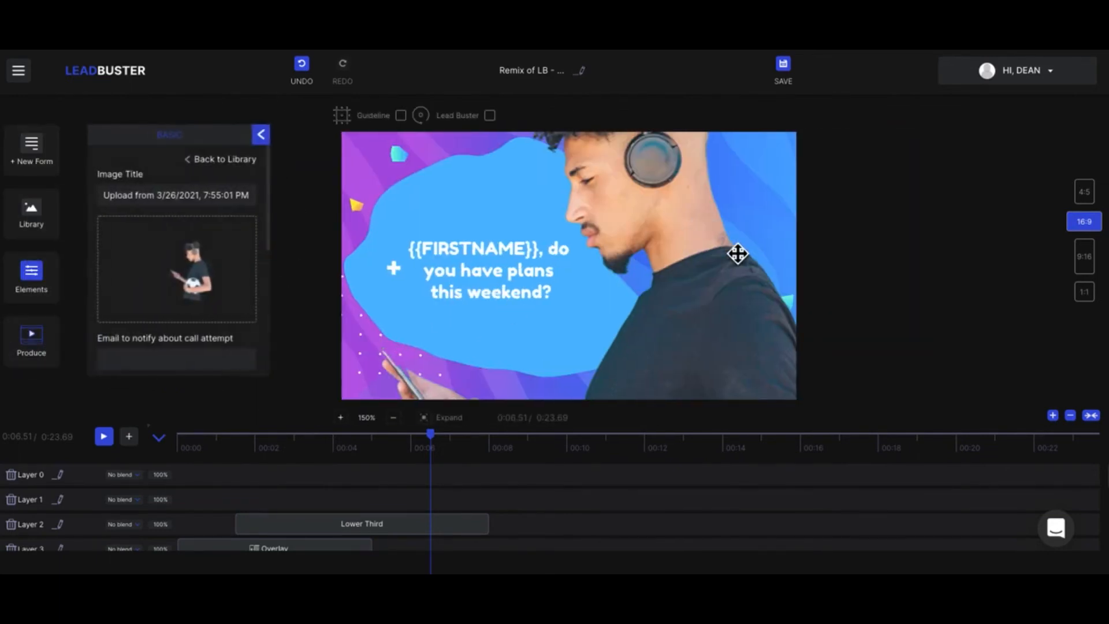
- Open the custom lead form and review its caption and input fields
{"action": "left_click", "coordinate": [38, 154]}
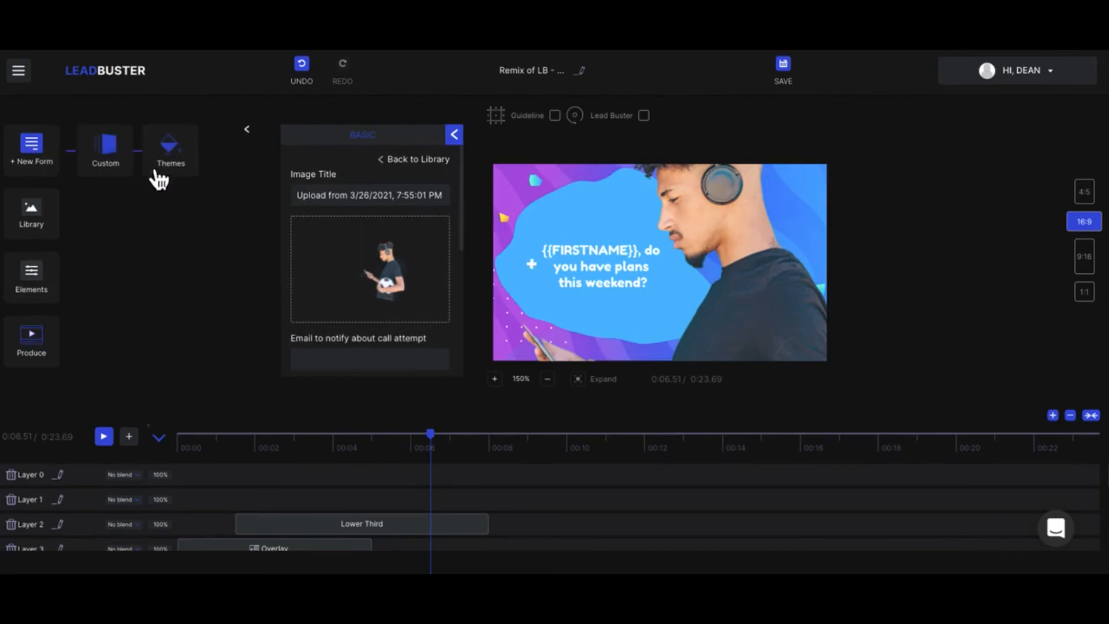
{"action": "left_click", "coordinate": [110, 155]}
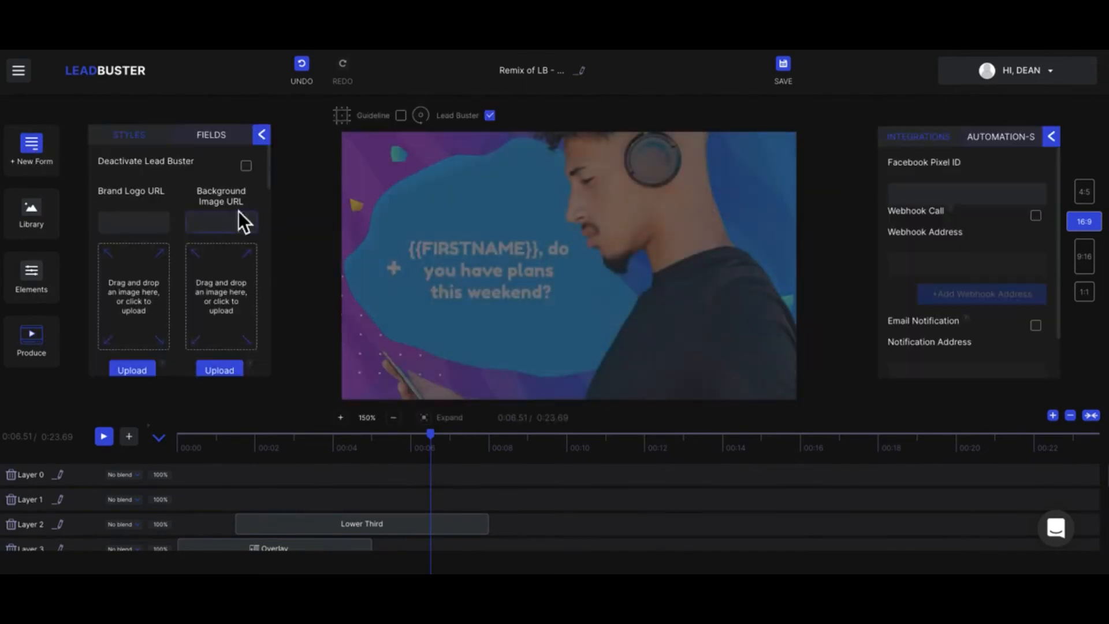
{"action": "left_click", "coordinate": [218, 141]}
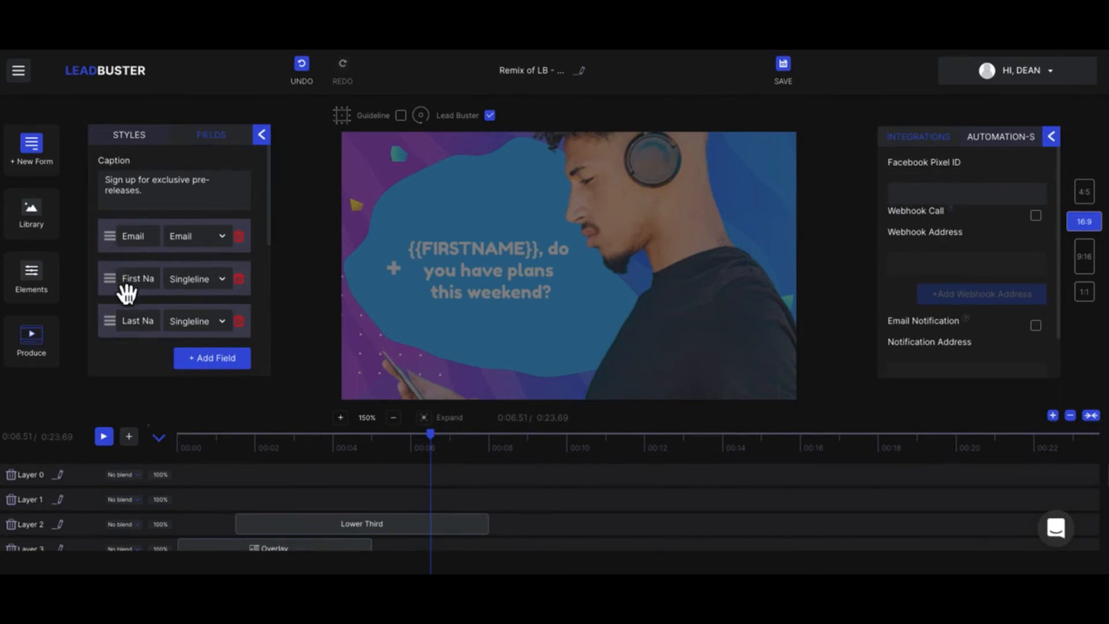
{"action": "left_click", "coordinate": [261, 135]}
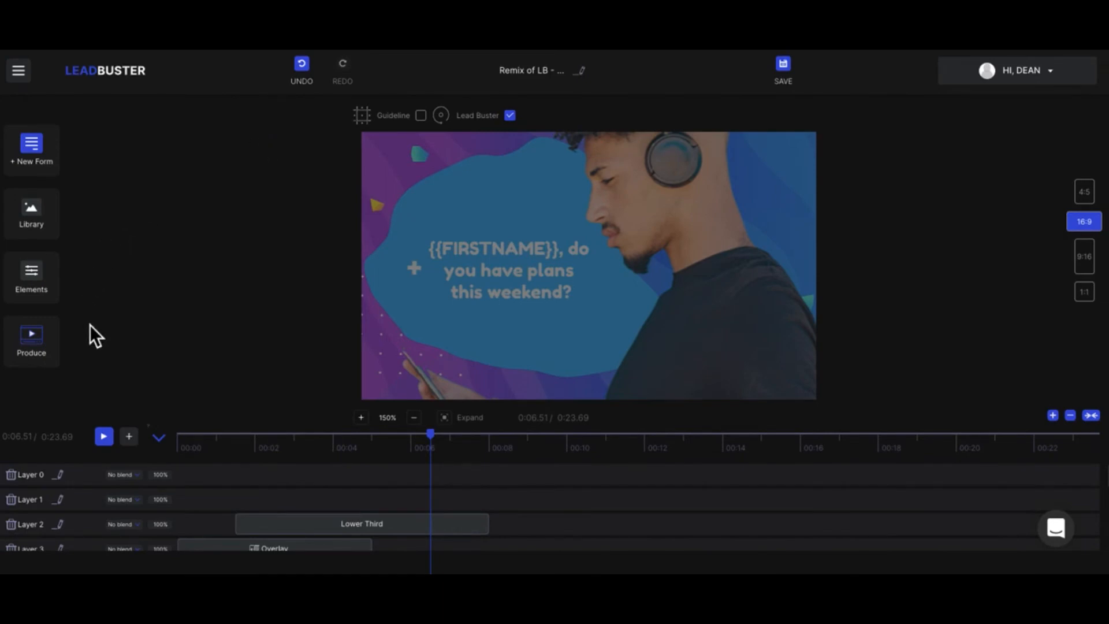
- Examine the project's production options and settings, including the preview link, Google Analytics ID, Google Tag Manager ID, thumbnail and background color
{"action": "left_click", "coordinate": [37, 349]}
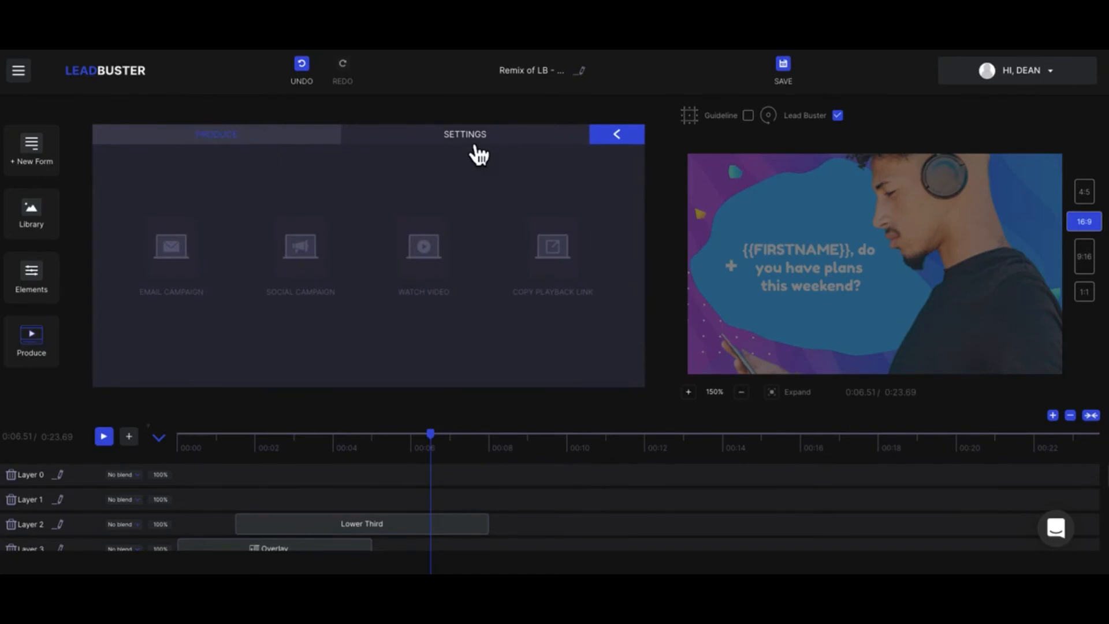
{"action": "left_click", "coordinate": [477, 151]}
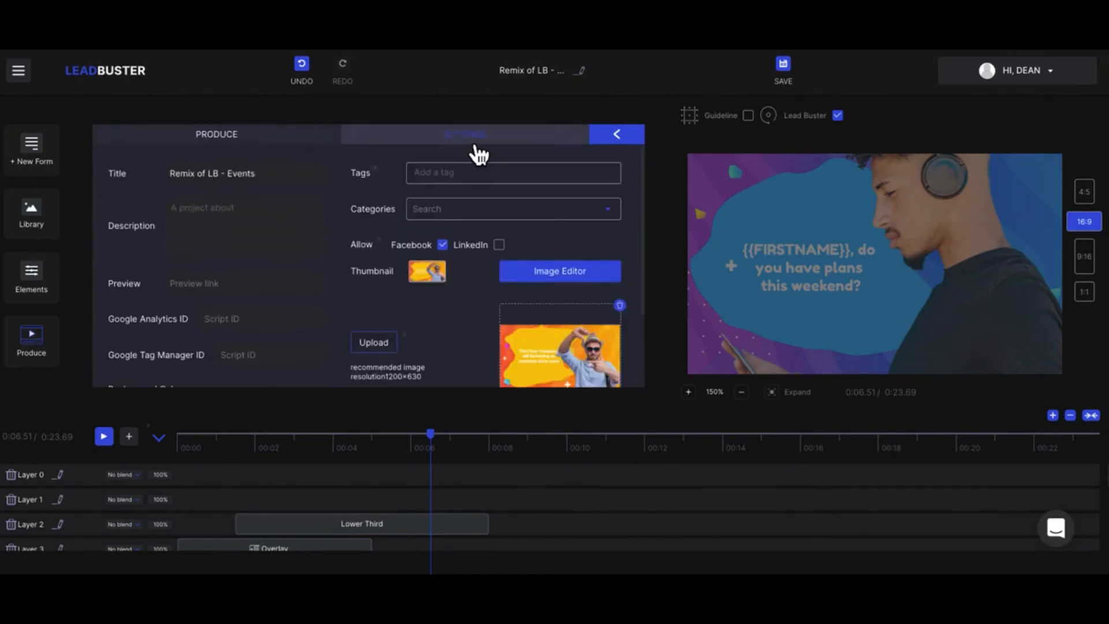
{"action": "scroll", "coordinate": [293, 261], "scroll_direction": "down", "scroll_amount": 1}
{"action": "scroll", "coordinate": [178, 210], "scroll_direction": "up", "scroll_amount": 1}
{"action": "scroll", "coordinate": [243, 230], "scroll_direction": "down", "scroll_amount": 4}
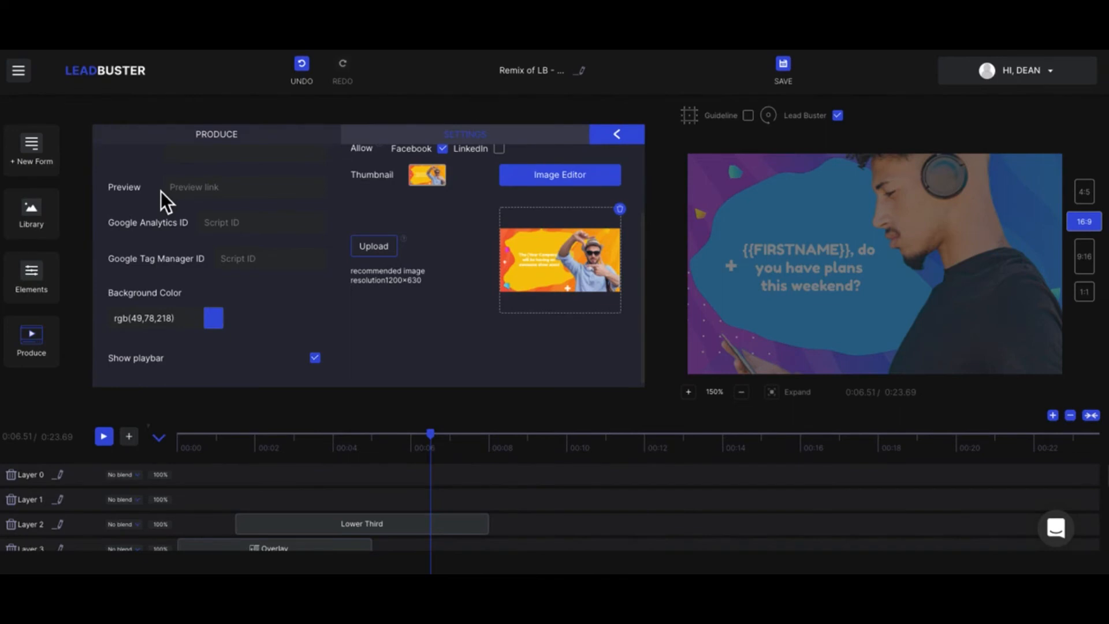
{"action": "left_click", "coordinate": [222, 226]}
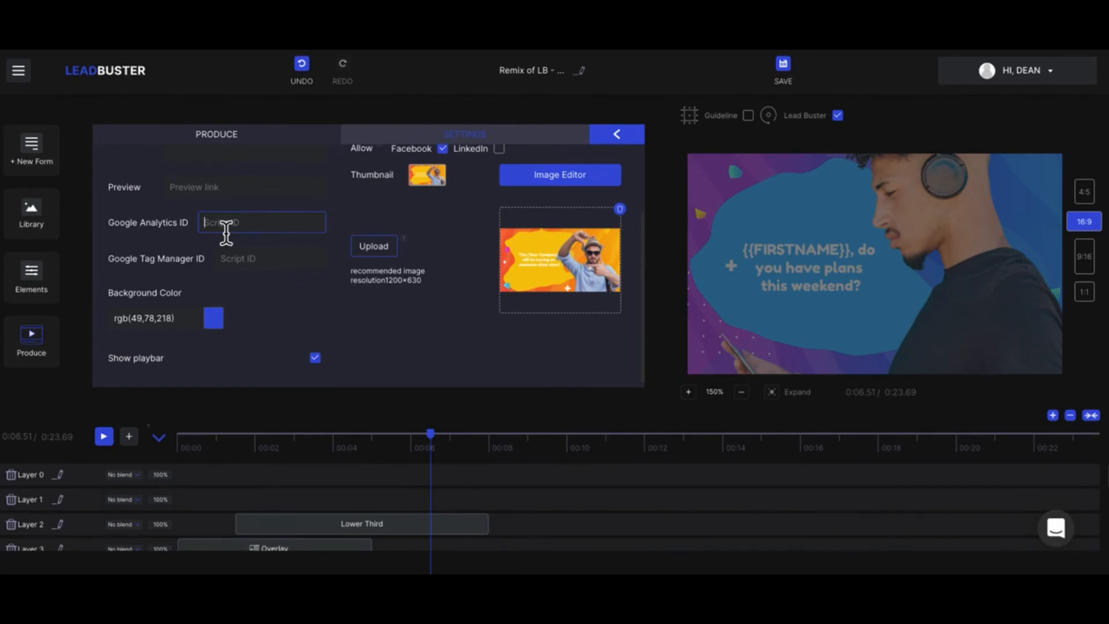
{"action": "left_click", "coordinate": [220, 156]}
{"action": "left_click", "coordinate": [231, 260]}
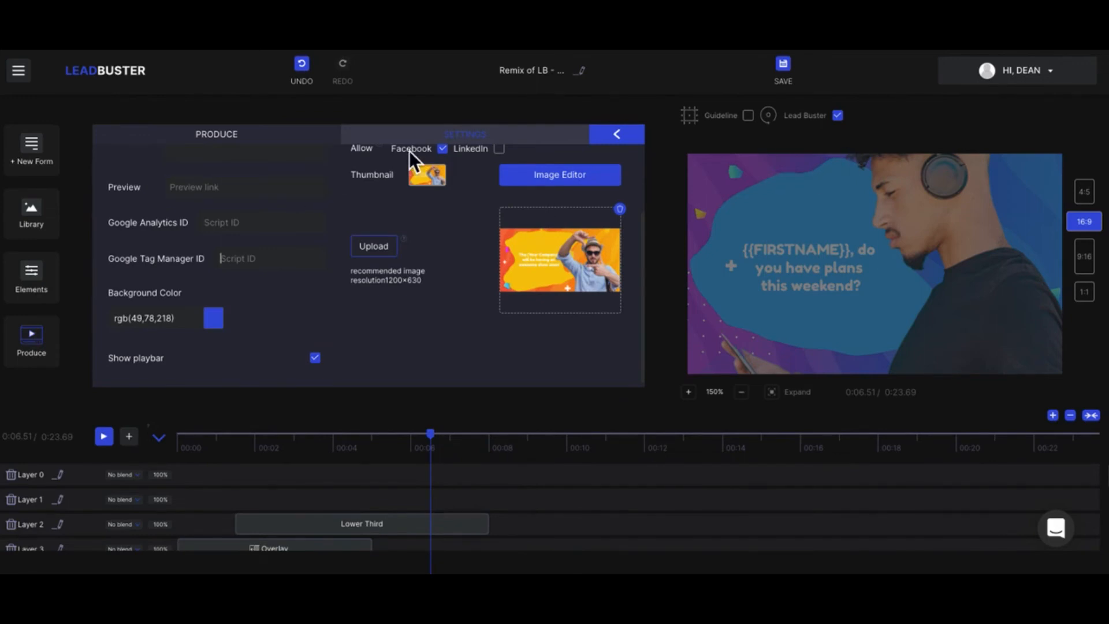
{"action": "left_click", "coordinate": [288, 140]}
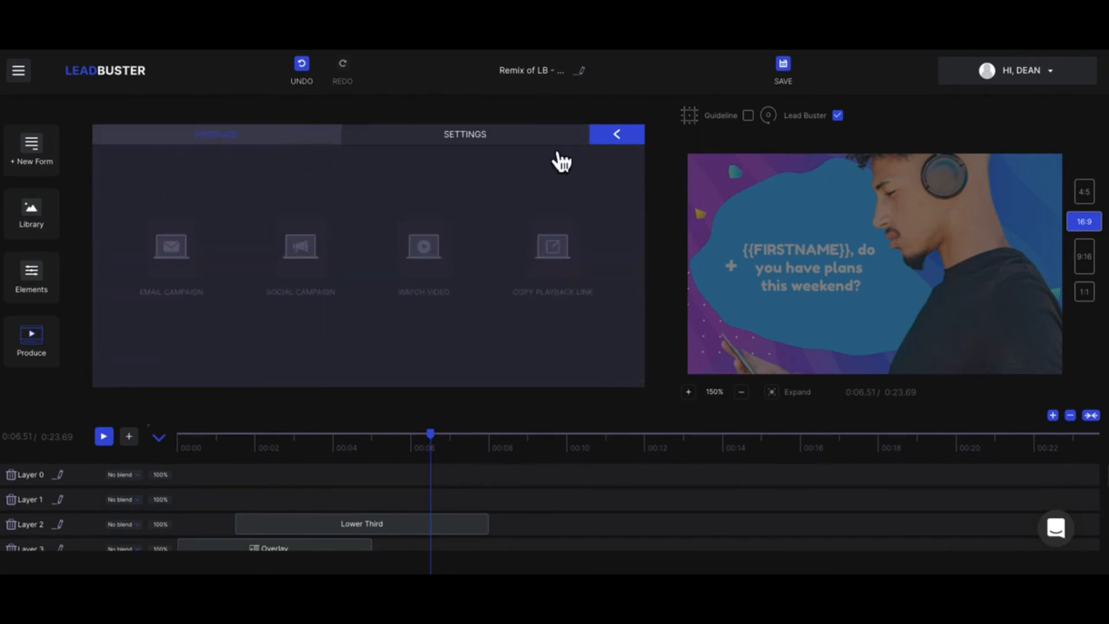
{"action": "left_click", "coordinate": [614, 141]}
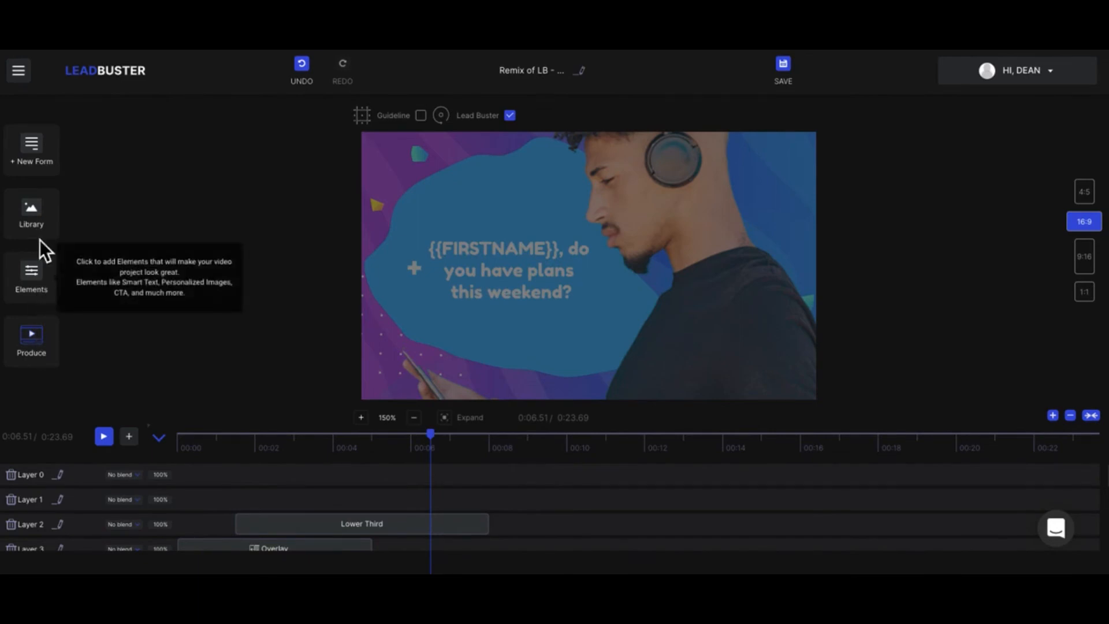
- Reopen the custom lead form and review its style settings, privacy policy fields and submit button label
{"action": "left_click", "coordinate": [44, 165]}
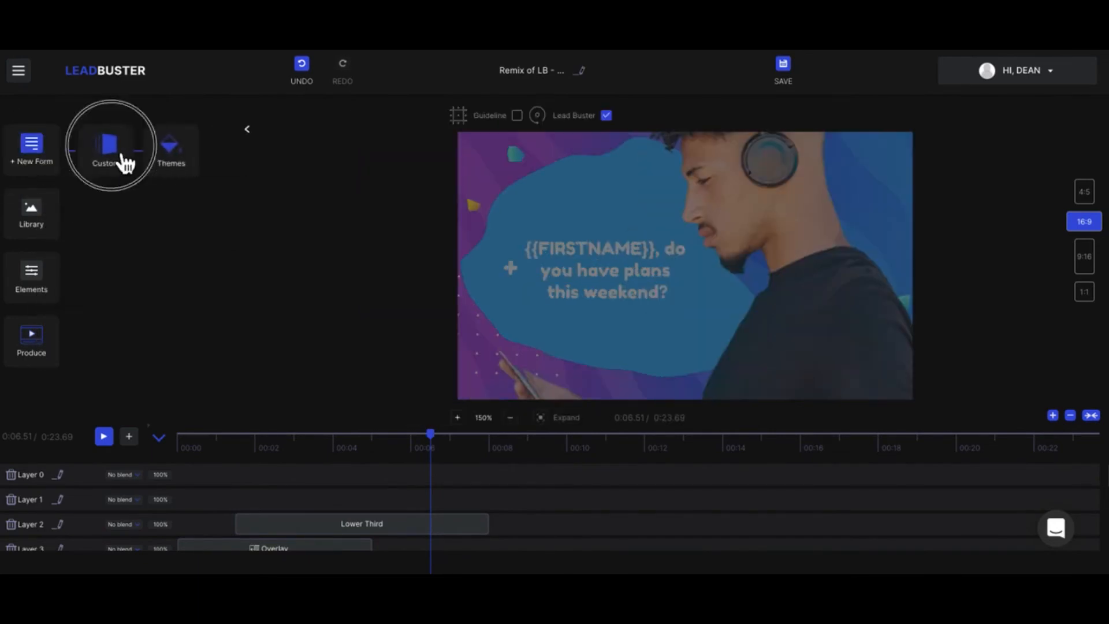
{"action": "left_click", "coordinate": [120, 159]}
{"action": "scroll", "coordinate": [248, 314], "scroll_direction": "down", "scroll_amount": 5}
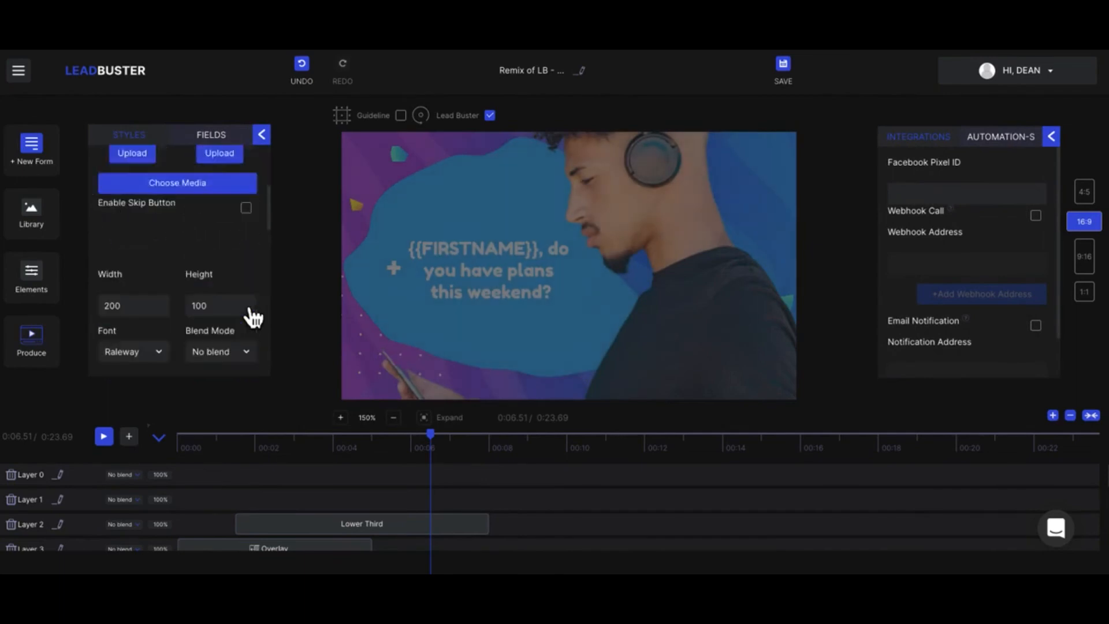
{"action": "left_click", "coordinate": [224, 147]}
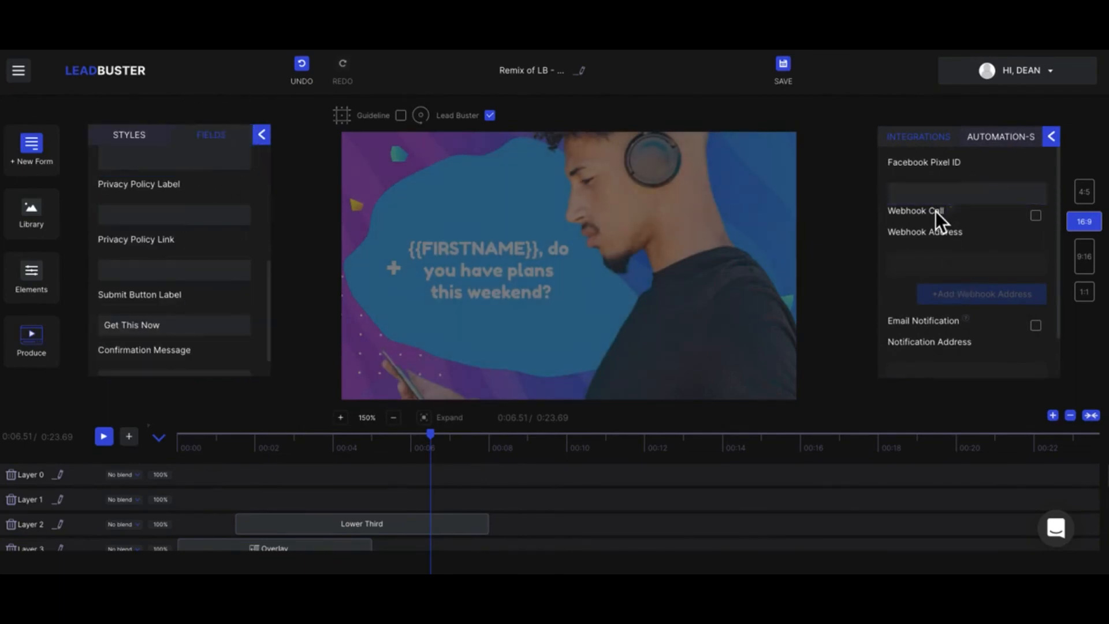
- Enable the form's webhook call and add fields for a second and third webhook address
{"action": "left_click", "coordinate": [919, 192]}
{"action": "left_click", "coordinate": [1038, 217]}
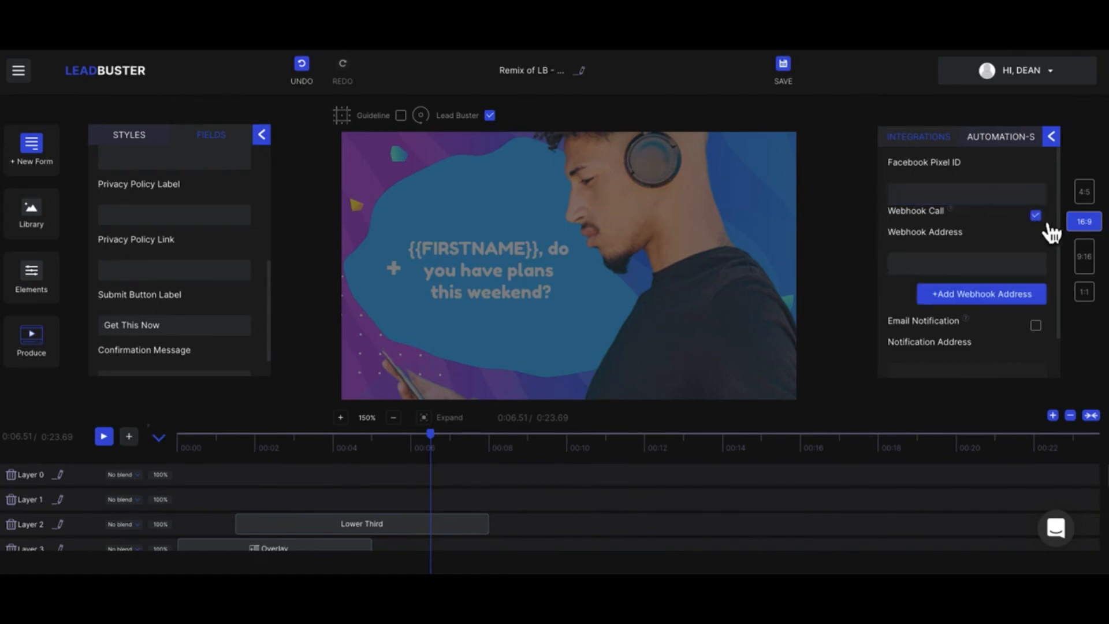
{"action": "left_click", "coordinate": [989, 294]}
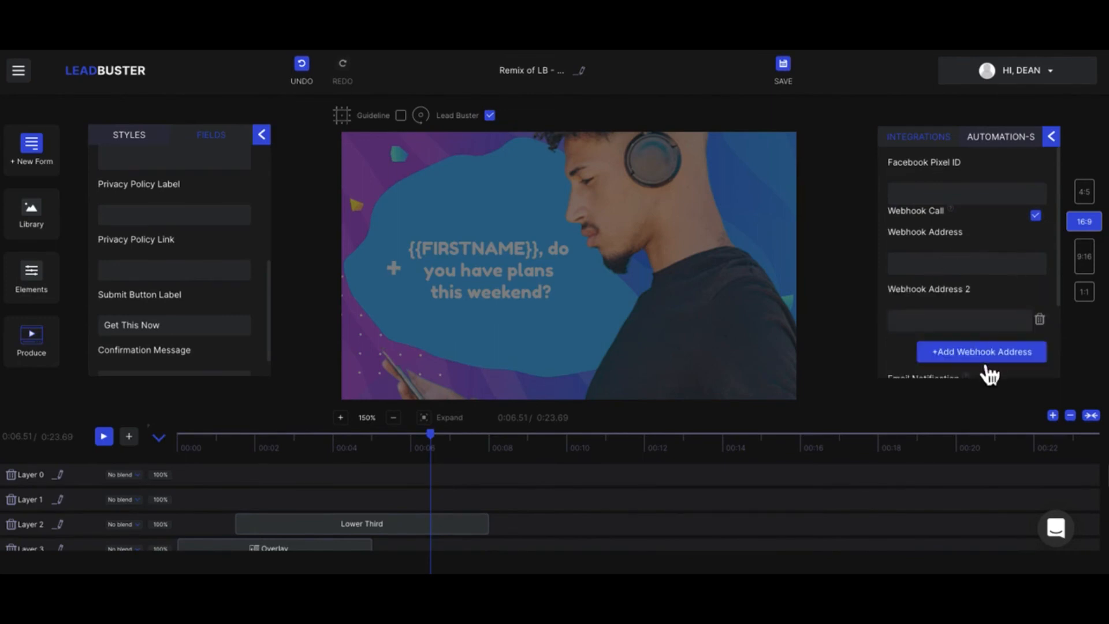
{"action": "left_click", "coordinate": [987, 362]}
{"action": "scroll", "coordinate": [965, 285], "scroll_direction": "down", "scroll_amount": 3}
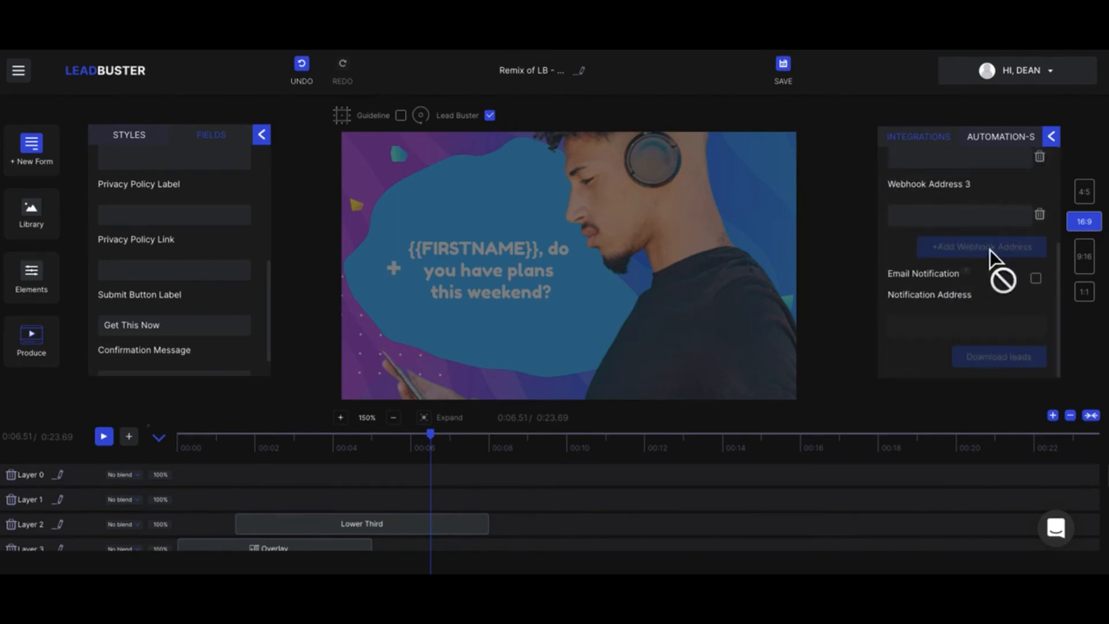
{"action": "scroll", "coordinate": [996, 252], "scroll_direction": "up", "scroll_amount": 3}
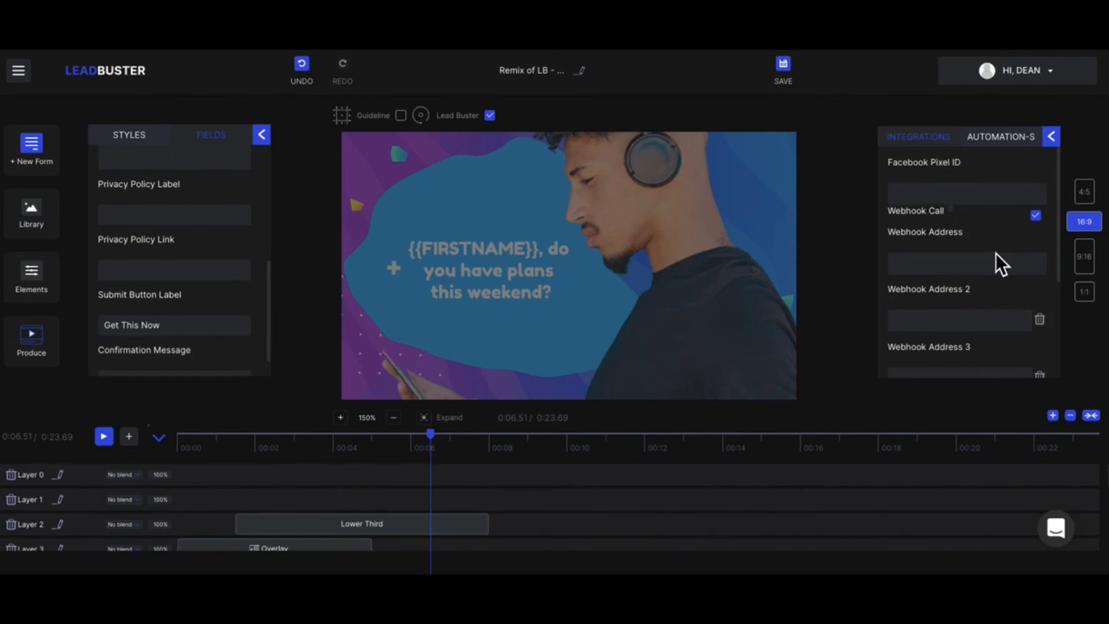
{"action": "left_click", "coordinate": [918, 263]}
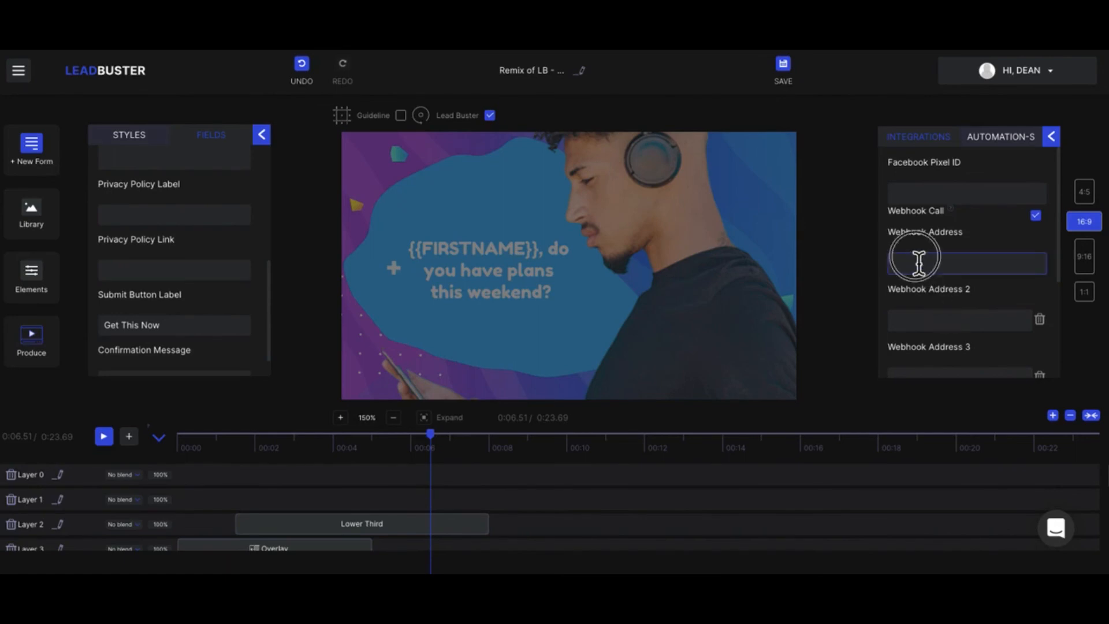
{"action": "scroll", "coordinate": [918, 262], "scroll_direction": "down", "scroll_amount": 2}
{"action": "left_click", "coordinate": [829, 303]}
- Enable email notifications for the lead form and fill in the notification email address, followed by a comma
{"action": "scroll", "coordinate": [964, 293], "scroll_direction": "down", "scroll_amount": 3}
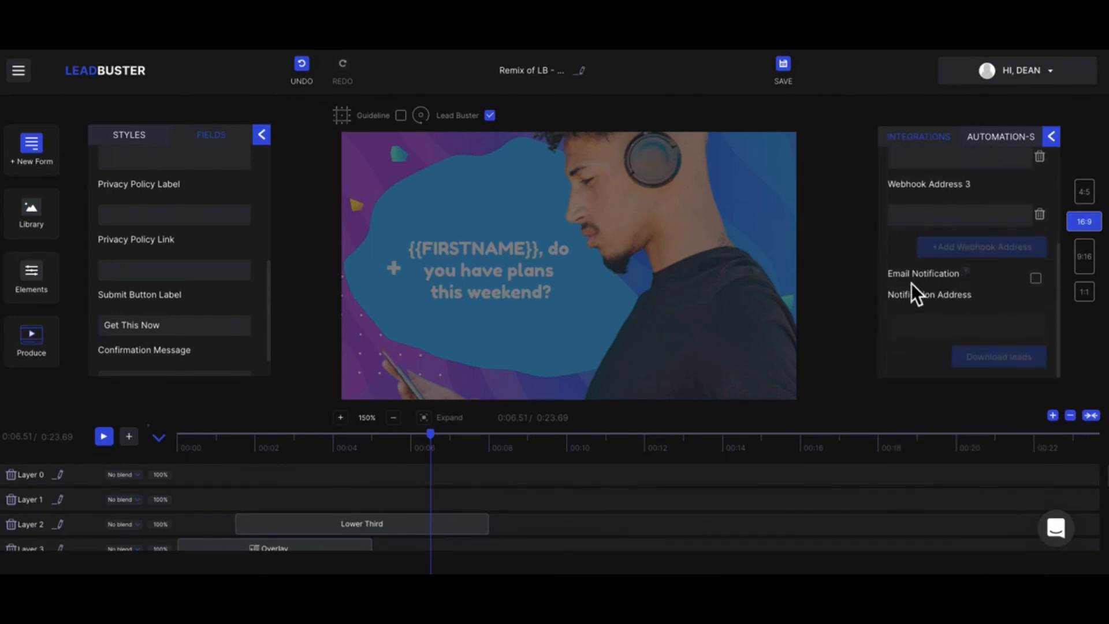
{"action": "left_click", "coordinate": [1036, 279]}
{"action": "left_click", "coordinate": [932, 326]}
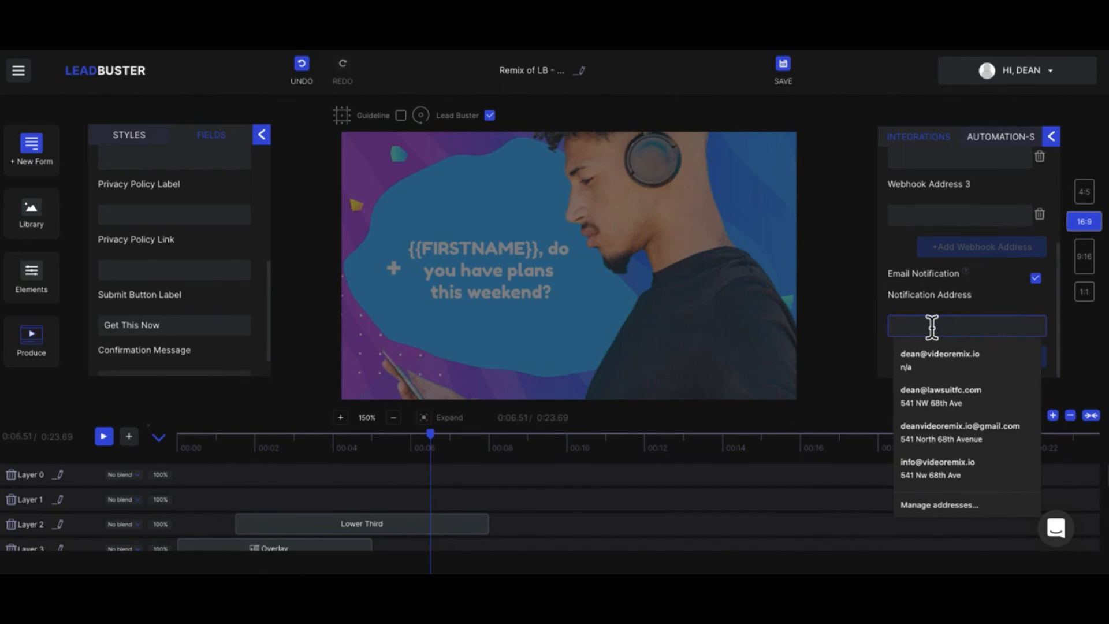
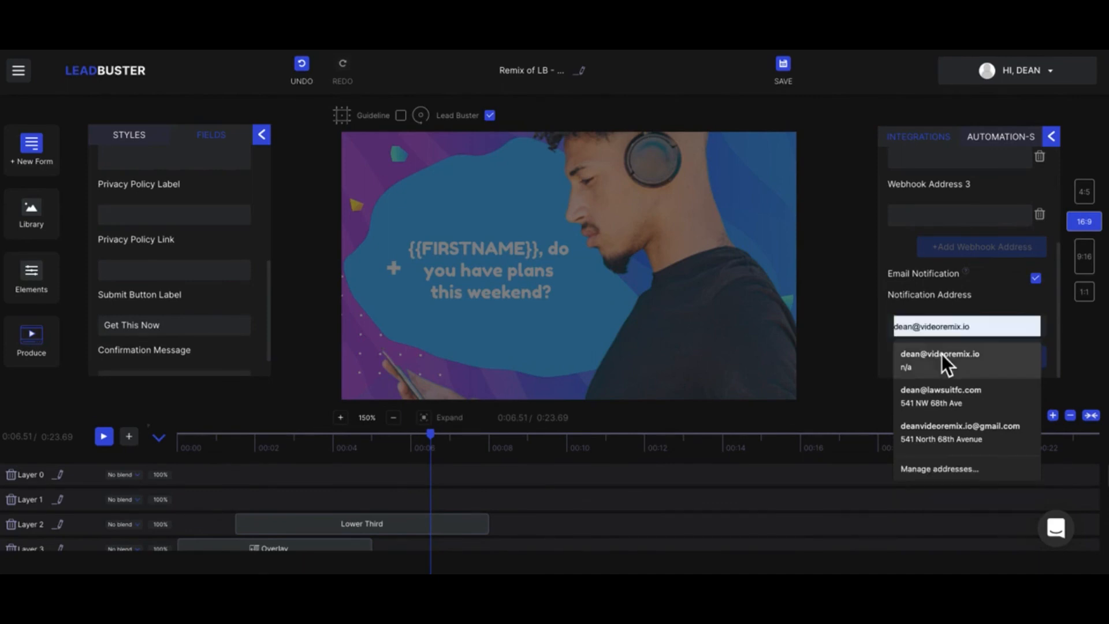
{"action": "left_click", "coordinate": [941, 355]}
{"action": "type", "text": ", d"}
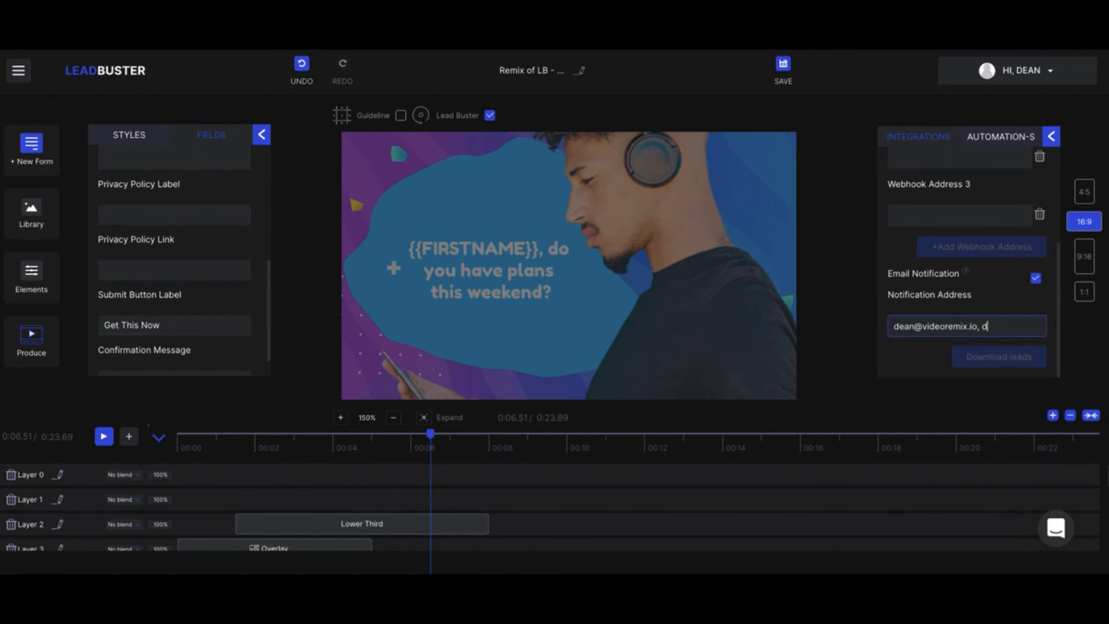
{"action": "key", "text": "BackSpace"}
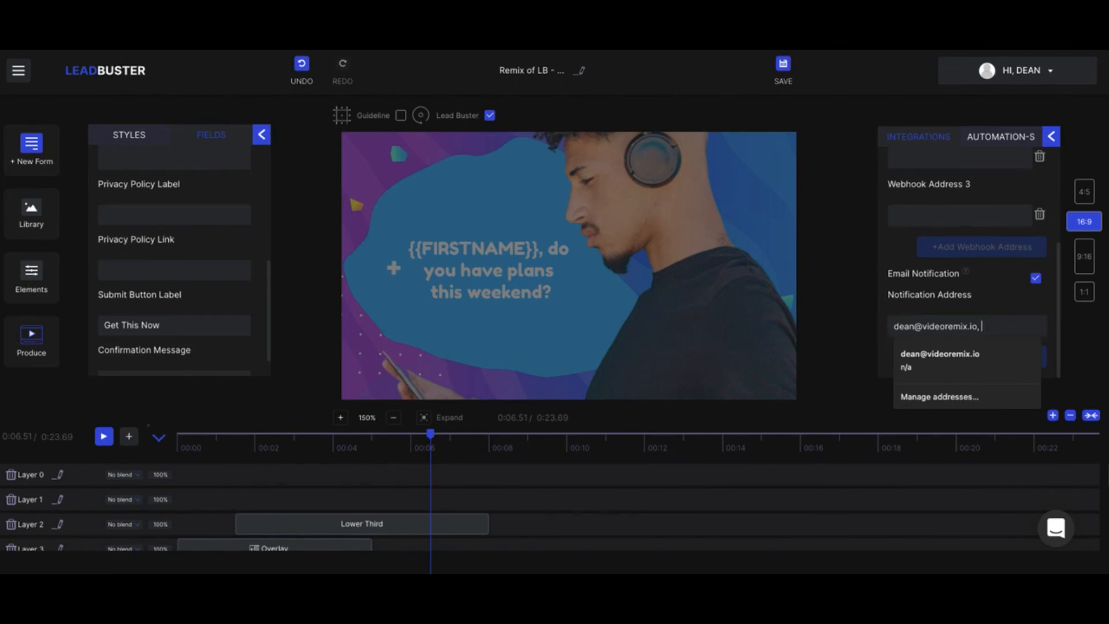
- Switch the video canvas through the 9:16, 4:5 and 16:9 formats and set it to 1:1
{"action": "left_click", "coordinate": [1086, 261]}
{"action": "left_click", "coordinate": [1087, 194]}
{"action": "left_click", "coordinate": [1091, 228]}
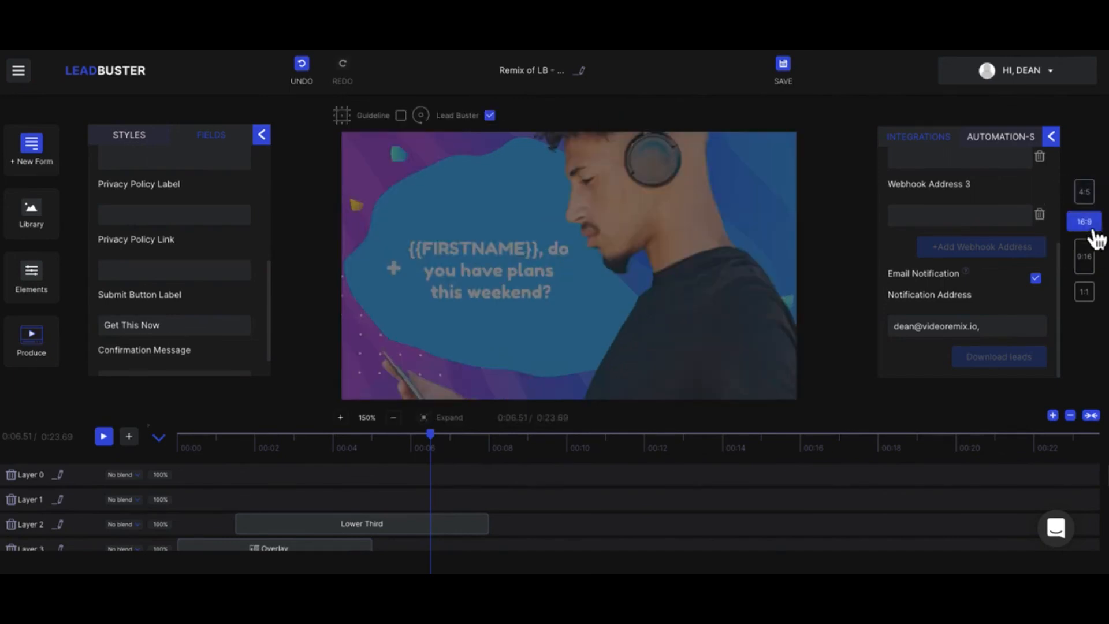
{"action": "left_click", "coordinate": [1093, 263]}
{"action": "left_click", "coordinate": [1086, 296]}
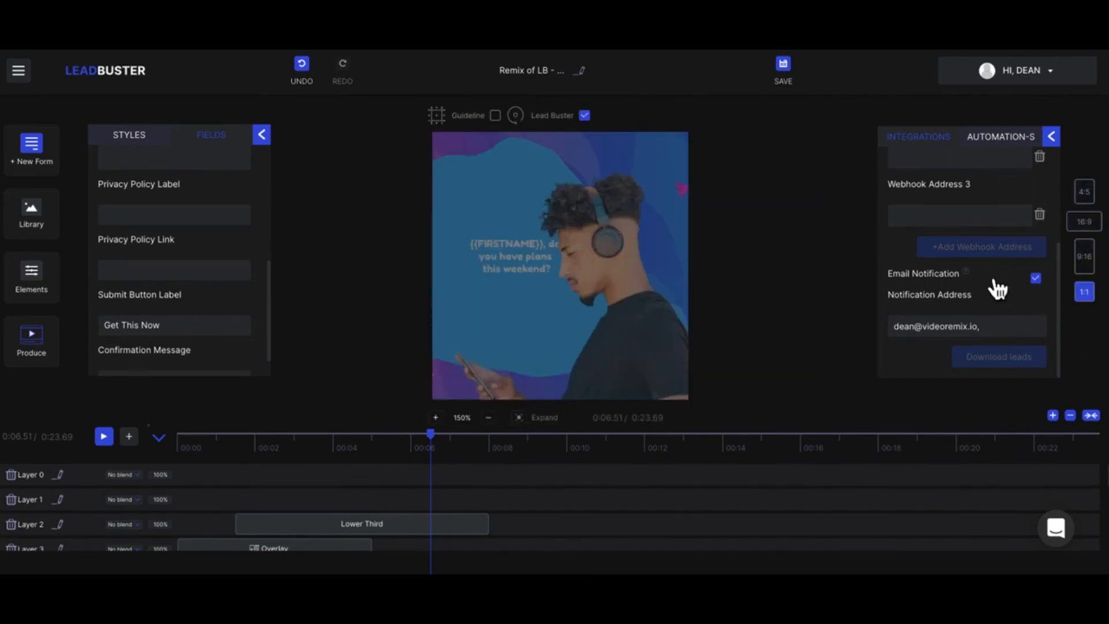
- Remove the trailing comma from the lead form's notification address
{"action": "left_click", "coordinate": [993, 331]}
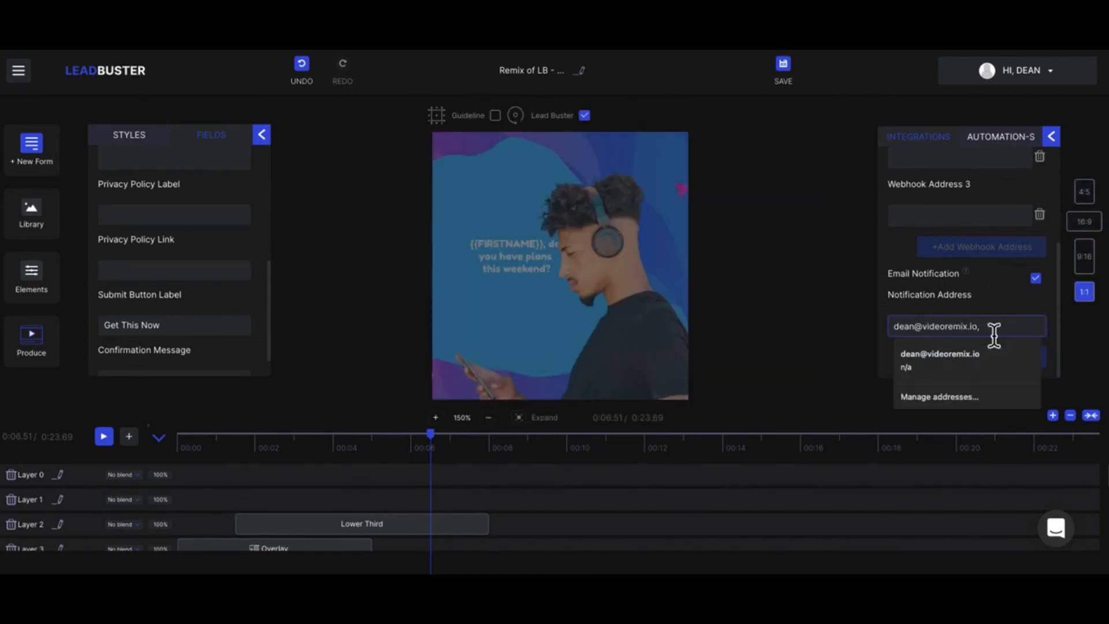
{"action": "key", "text": "BackSpace"}
{"action": "left_click", "coordinate": [859, 266]}
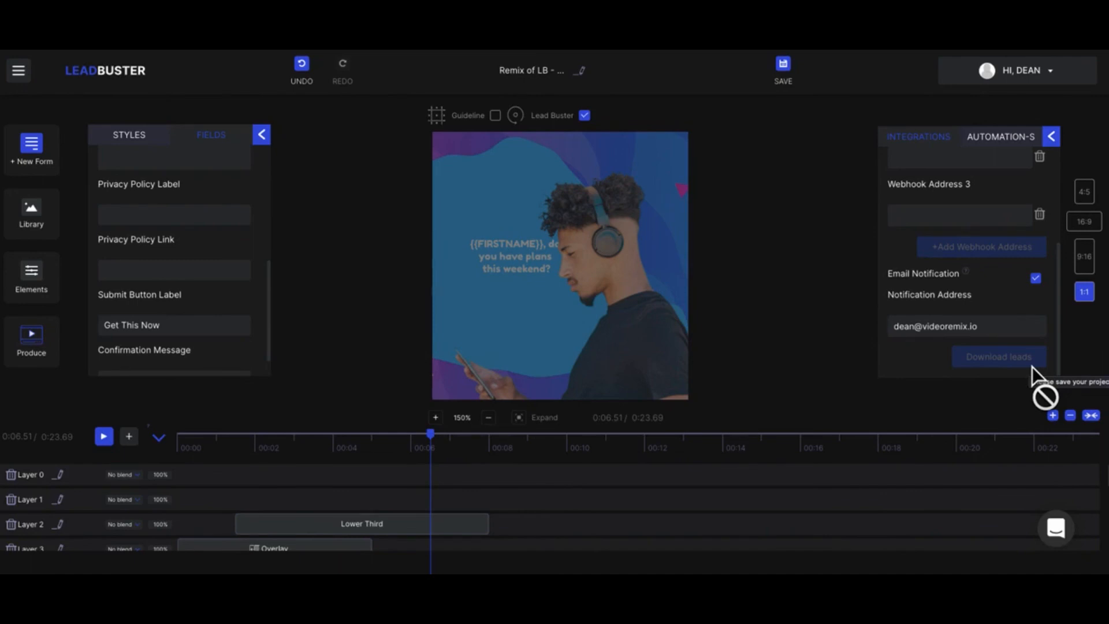
- Review the lead form's caption and input fields, and display its style settings
{"action": "left_click", "coordinate": [44, 161]}
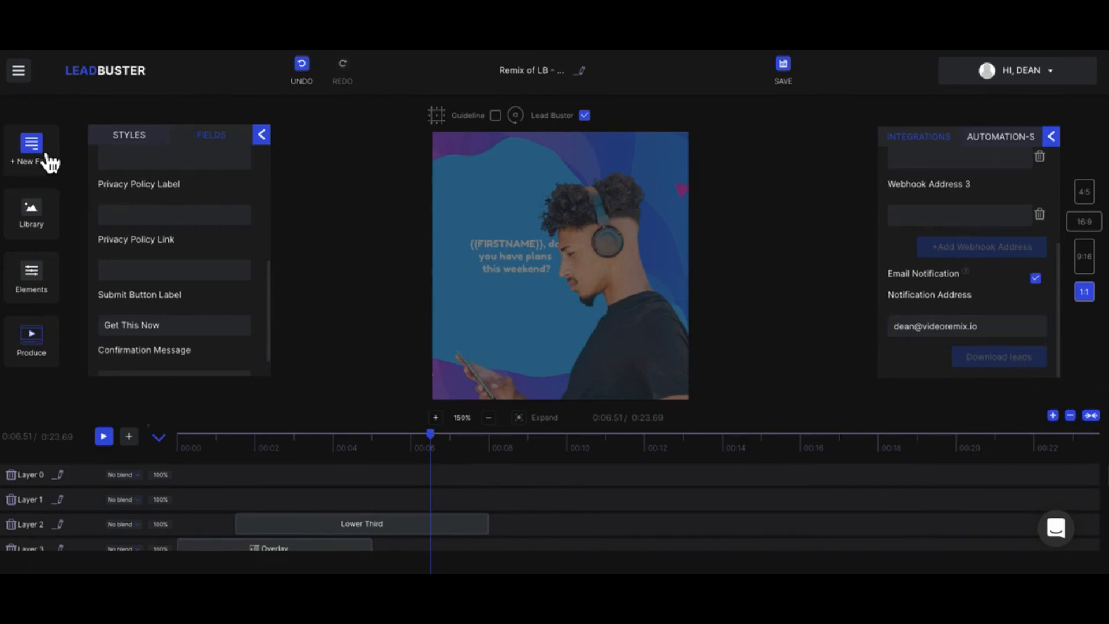
{"action": "left_click", "coordinate": [111, 159]}
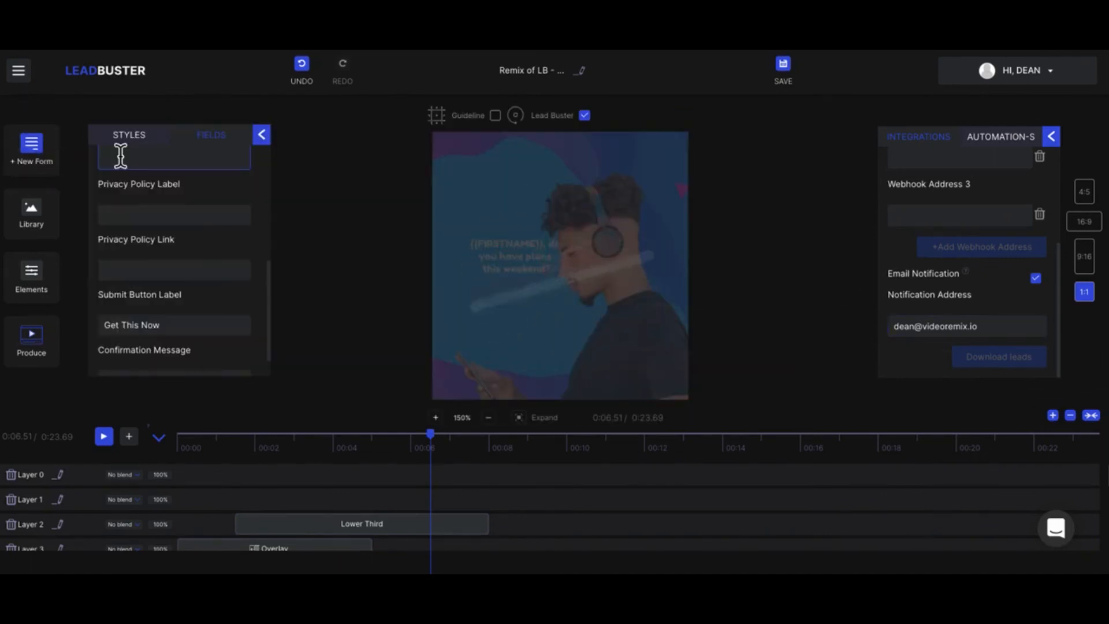
{"action": "left_click", "coordinate": [172, 278]}
{"action": "scroll", "coordinate": [173, 283], "scroll_direction": "up", "scroll_amount": 5}
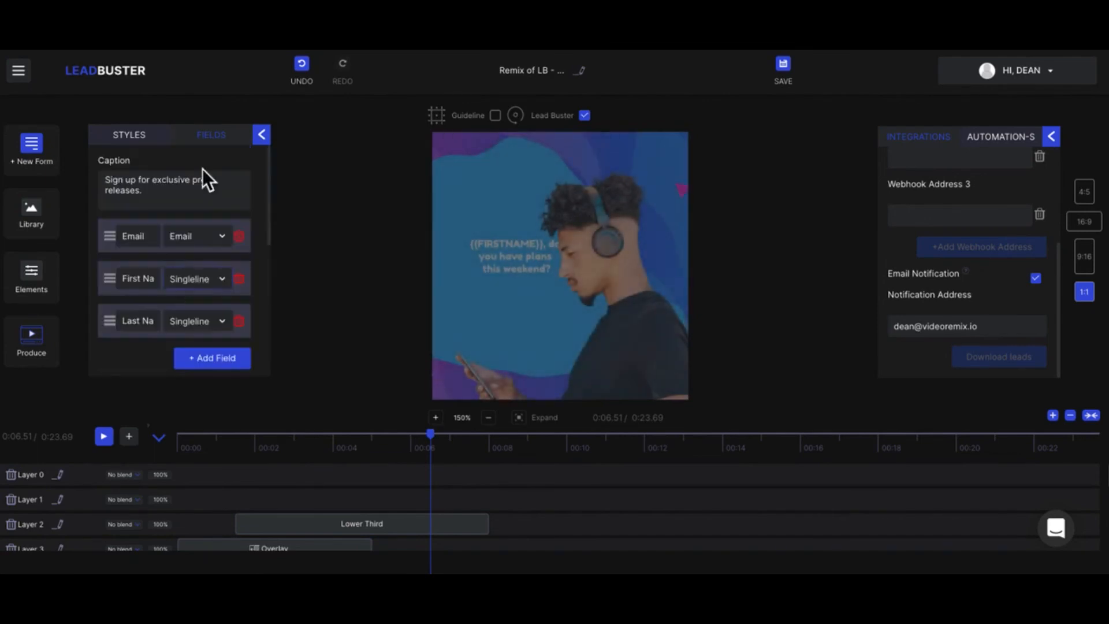
{"action": "left_click", "coordinate": [216, 138]}
{"action": "left_click", "coordinate": [145, 144]}
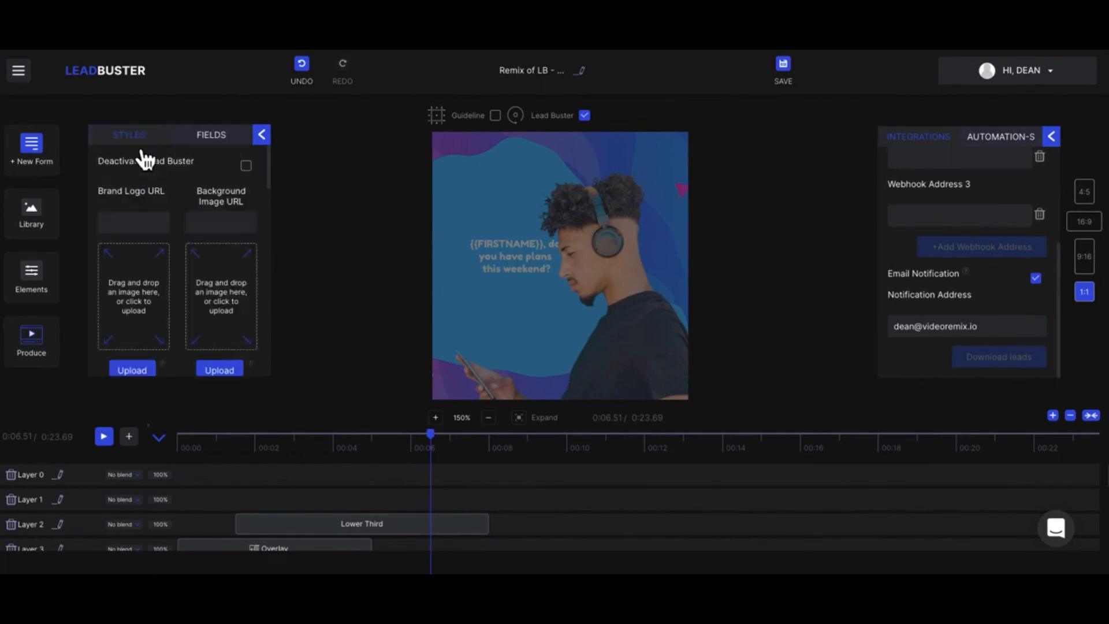
{"action": "left_click", "coordinate": [37, 216]}
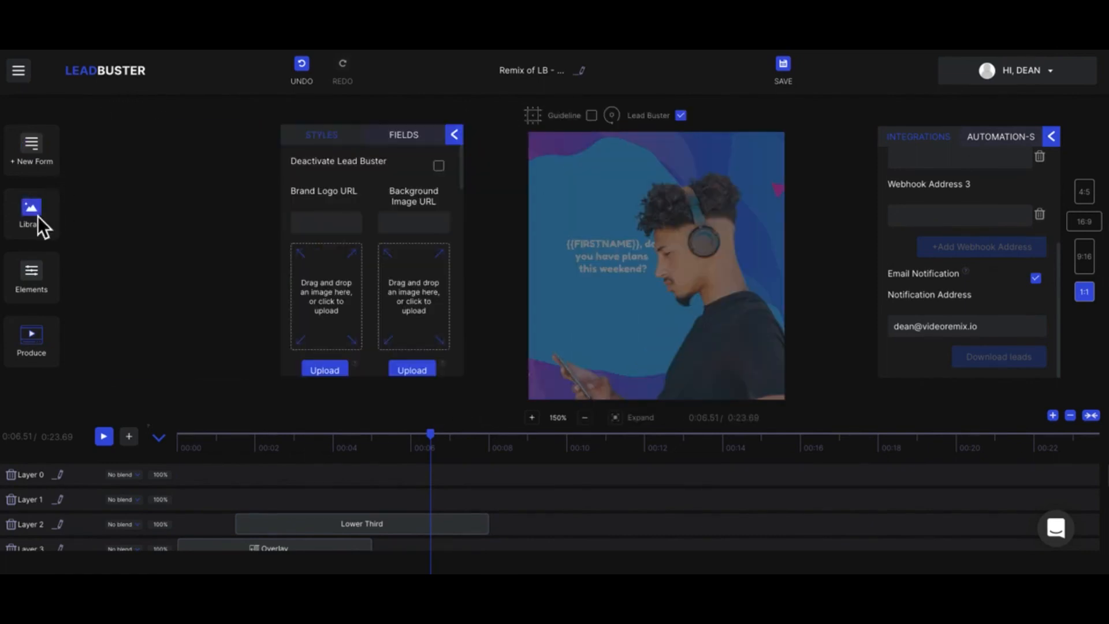
{"action": "left_click", "coordinate": [352, 226]}
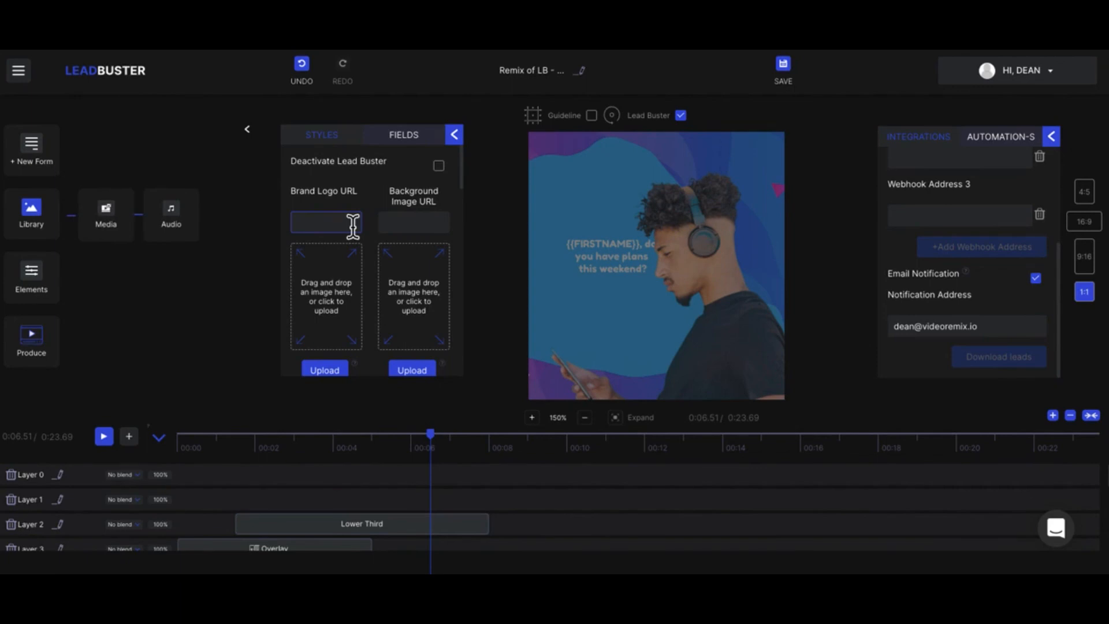
{"action": "left_click", "coordinate": [246, 124]}
{"action": "left_click", "coordinate": [258, 141]}
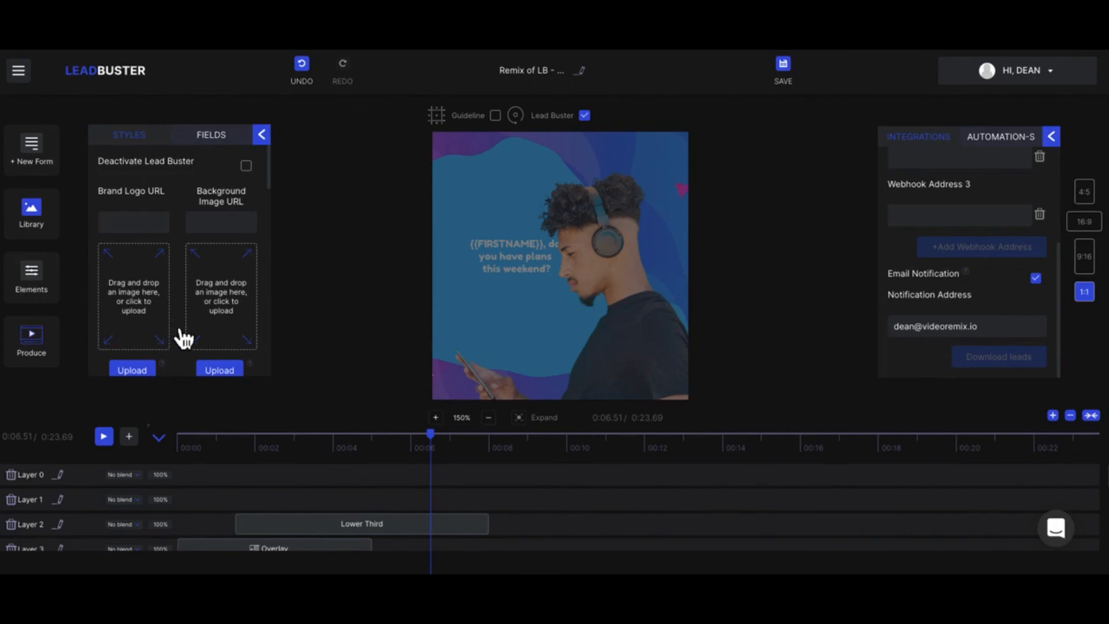
- Look through the form's style settings, from the logo and background images to the form animations and confetti options
{"action": "scroll", "coordinate": [182, 336], "scroll_direction": "down", "scroll_amount": 4}
{"action": "scroll", "coordinate": [183, 336], "scroll_direction": "down", "scroll_amount": 6}
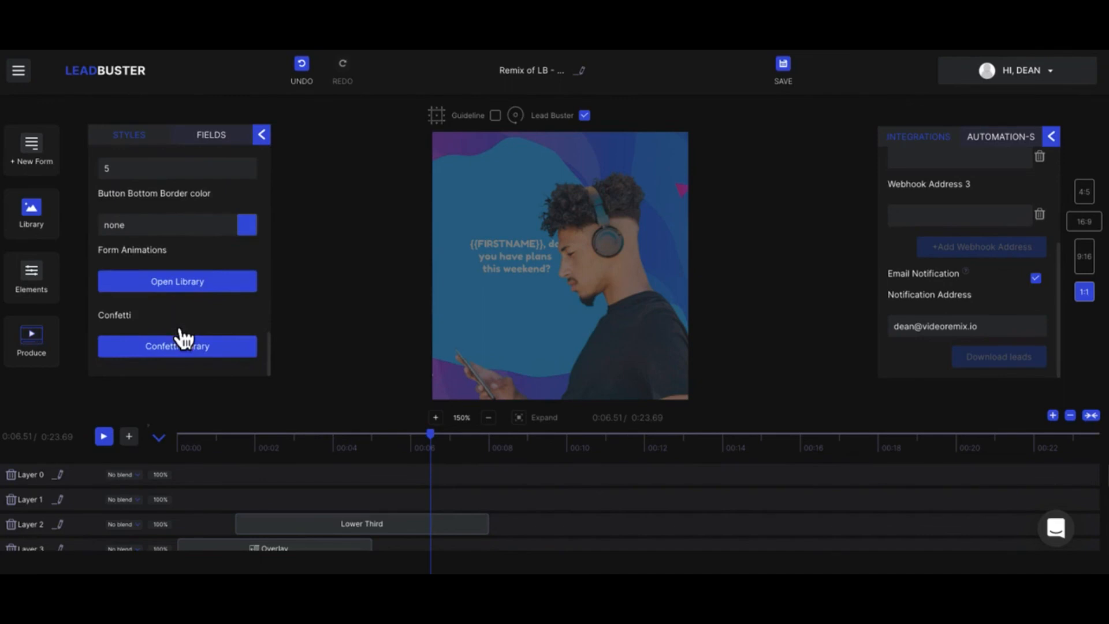
{"action": "scroll", "coordinate": [174, 323], "scroll_direction": "up", "scroll_amount": 10}
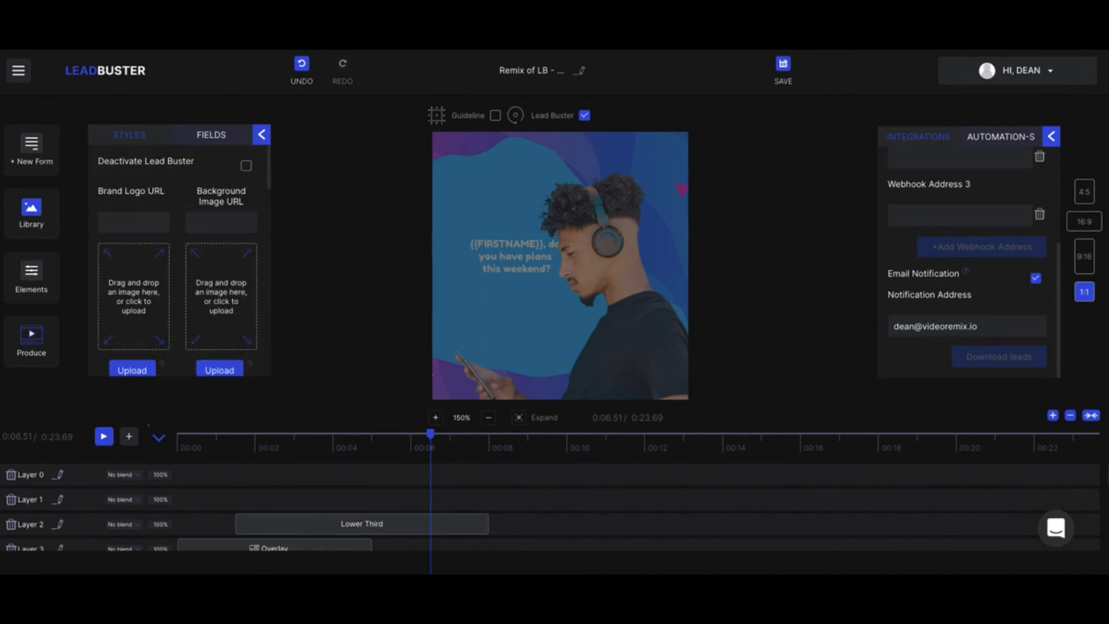